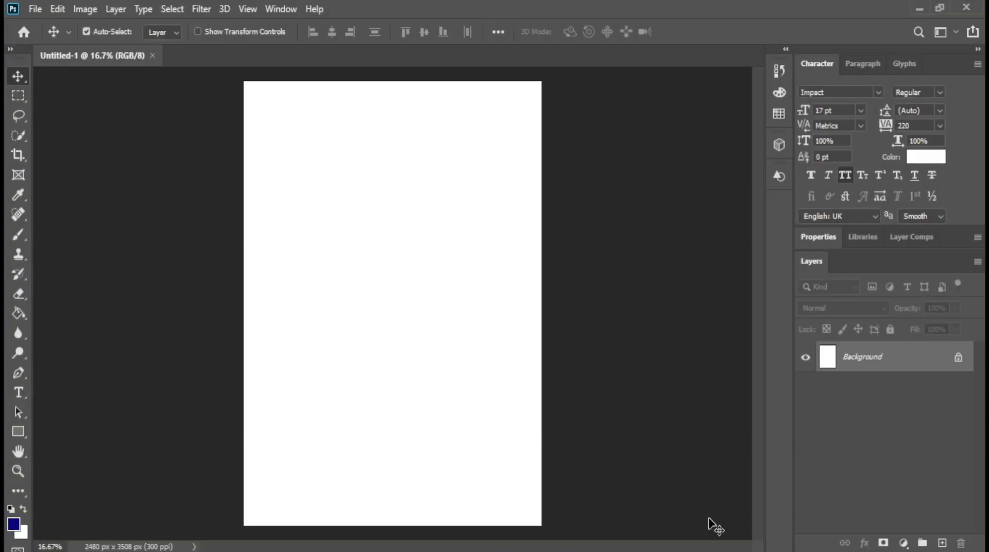
Place the dcbdtma blue starry-sky image as a linked layer and enlarge it to about 43% by 52%, covering the whole page
{"action": "left_click", "coordinate": [45, 8]}
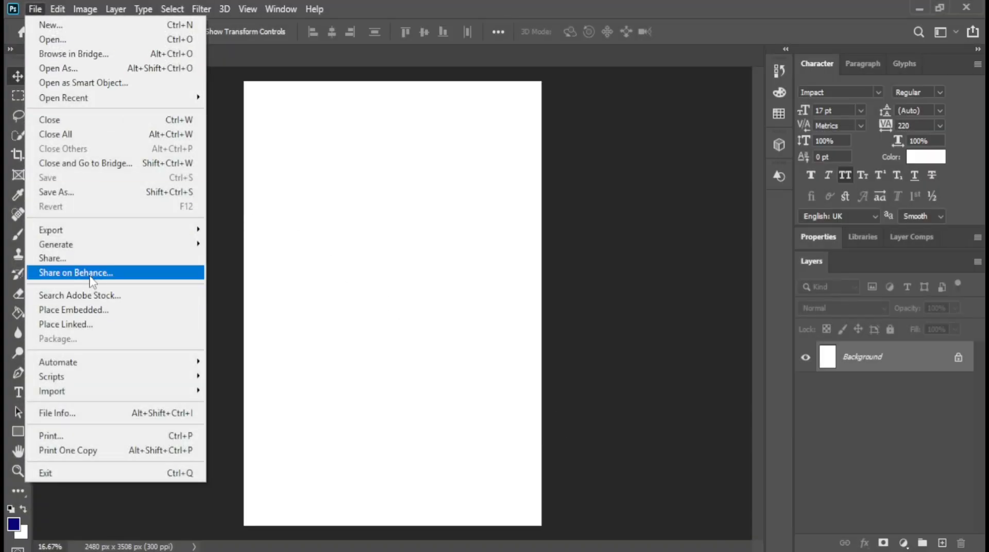
{"action": "left_click", "coordinate": [99, 324]}
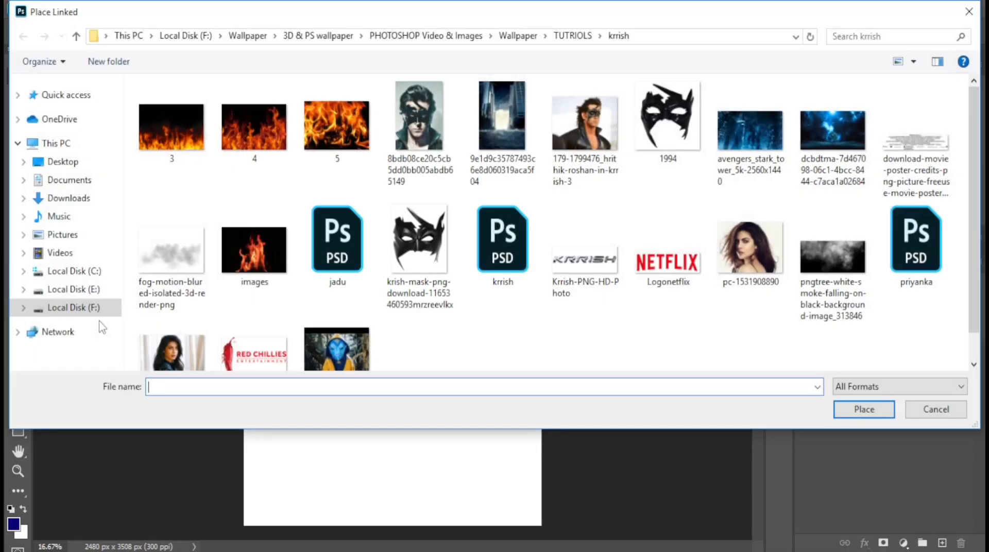
{"action": "left_click", "coordinate": [842, 156]}
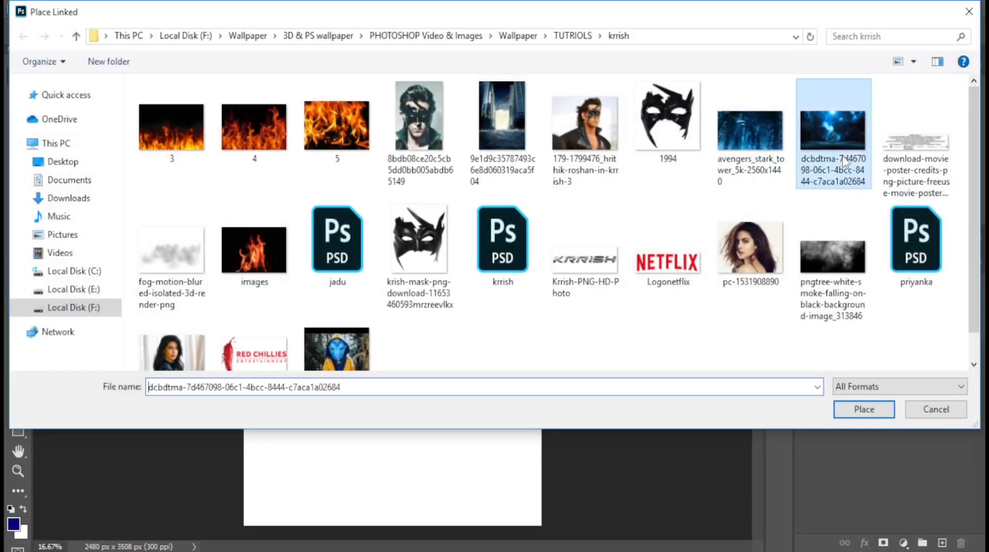
{"action": "double_click", "coordinate": [842, 156]}
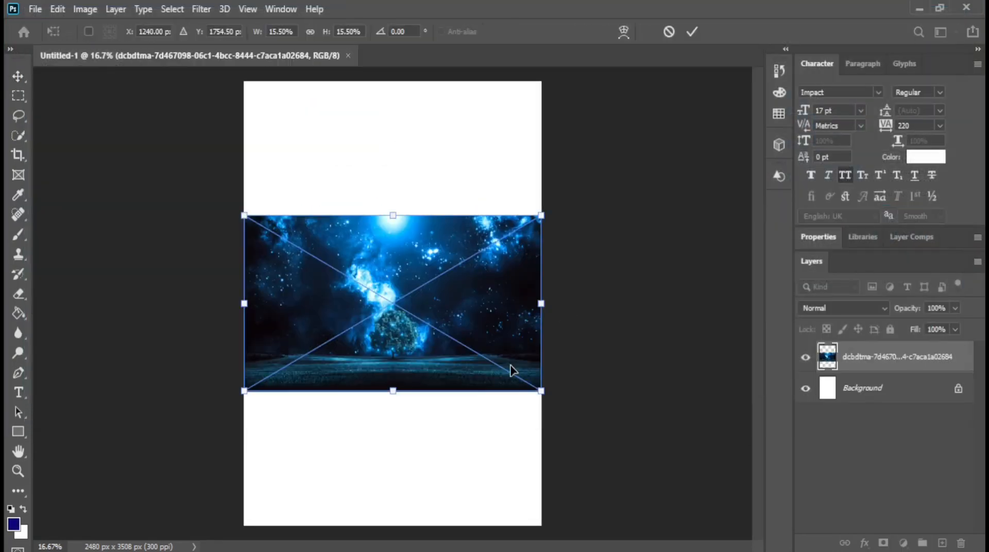
{"action": "left_click_drag", "start_coordinate": [543, 393], "coordinate": [824, 546]}
{"action": "left_click_drag", "start_coordinate": [390, 340], "coordinate": [642, 390]}
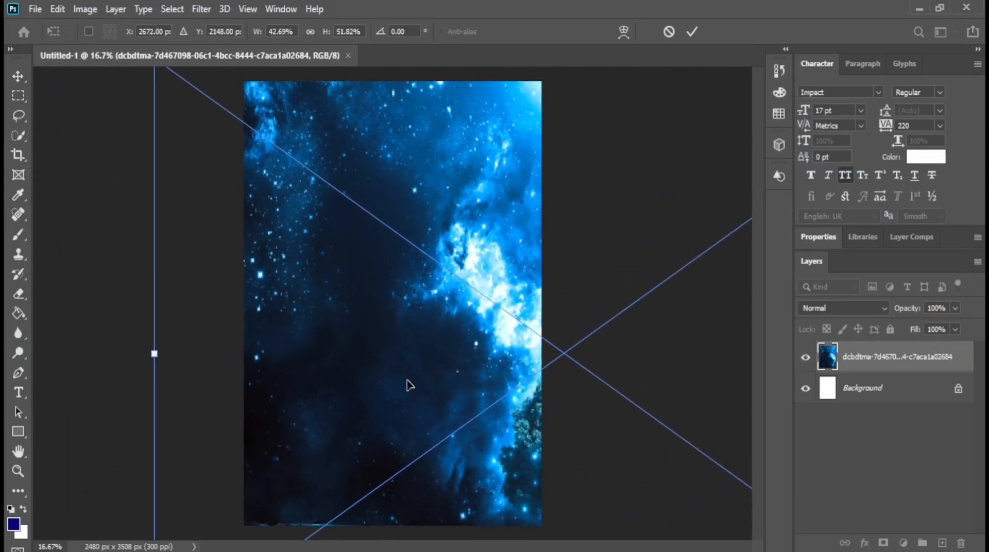
{"action": "key", "text": "Return"}
Place the 8bdb08ce masked-face portrait as a linked layer and enlarge it until the face fills the page
{"action": "left_click", "coordinate": [35, 9]}
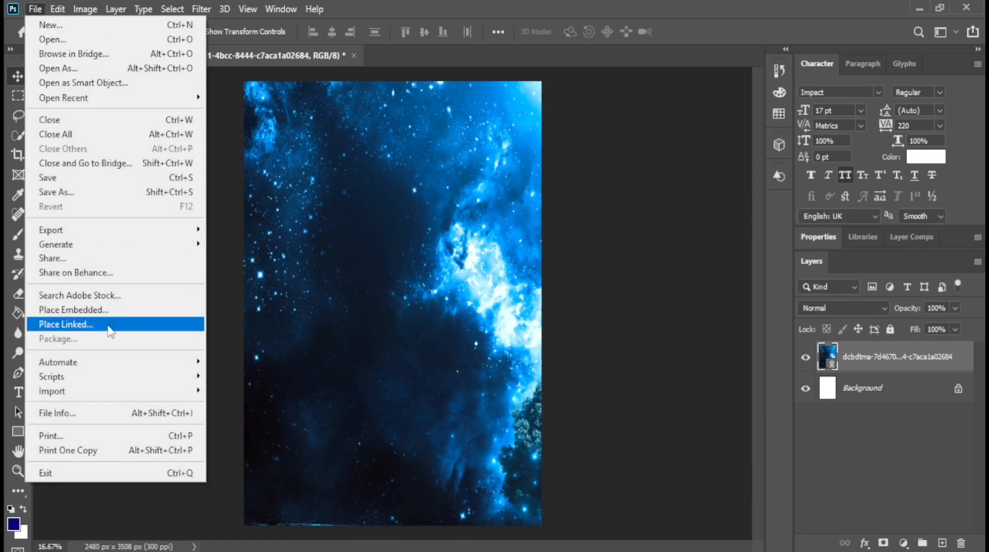
{"action": "left_click", "coordinate": [108, 327]}
{"action": "left_click", "coordinate": [430, 125]}
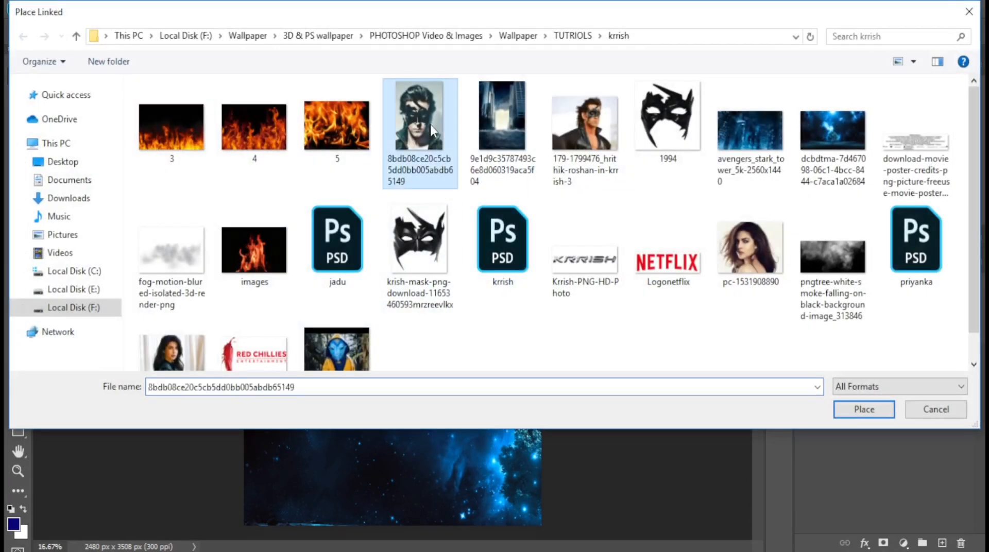
{"action": "double_click", "coordinate": [430, 125]}
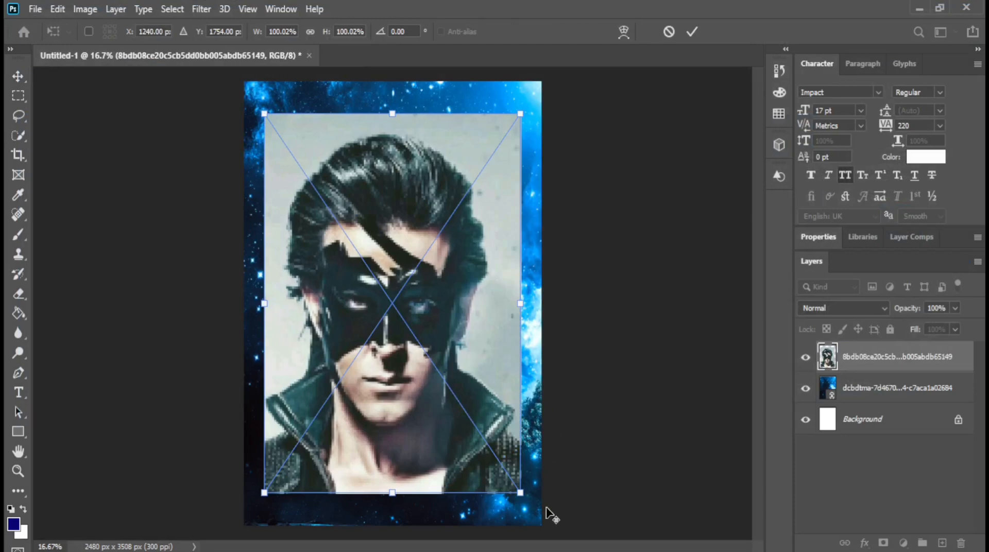
{"action": "left_click_drag", "start_coordinate": [520, 493], "coordinate": [631, 550]}
{"action": "left_click_drag", "start_coordinate": [465, 398], "coordinate": [473, 264]}
{"action": "left_click_drag", "start_coordinate": [603, 470], "coordinate": [704, 549]}
{"action": "left_click_drag", "start_coordinate": [459, 361], "coordinate": [468, 342]}
{"action": "key", "text": "Return"}
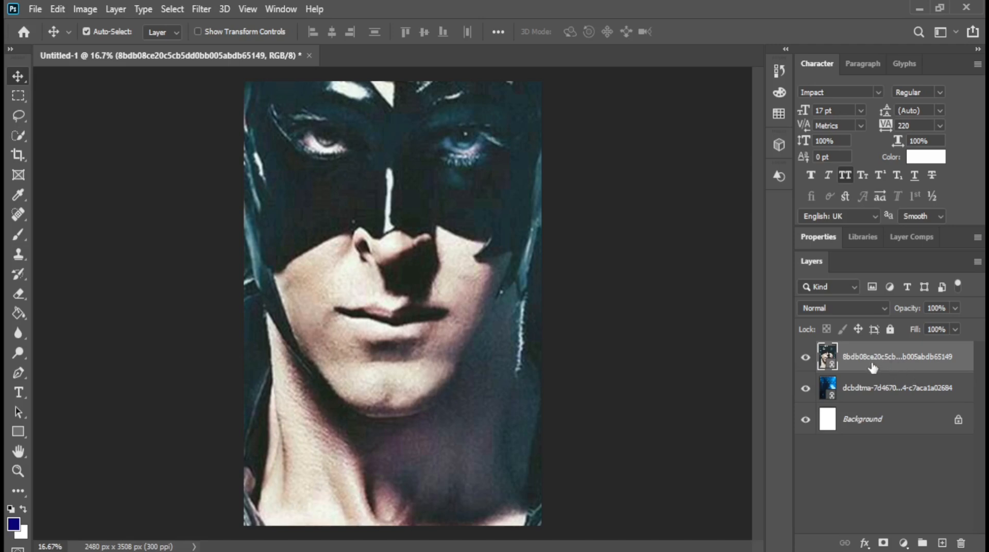
Blend the masked-face portrait into the starry background with the Color Dodge mode, keeping its fill at 100%
{"action": "left_click", "coordinate": [884, 308]}
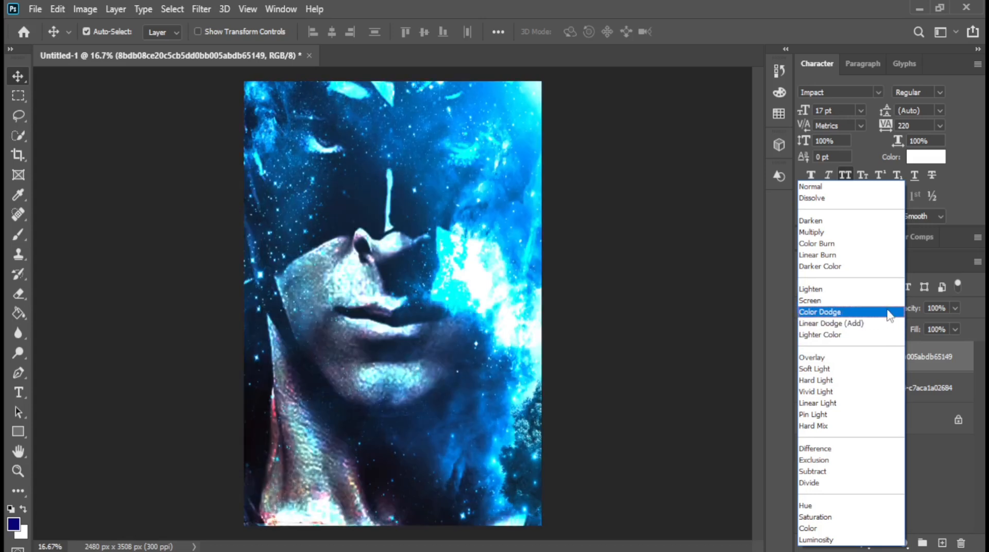
{"action": "left_click", "coordinate": [888, 312]}
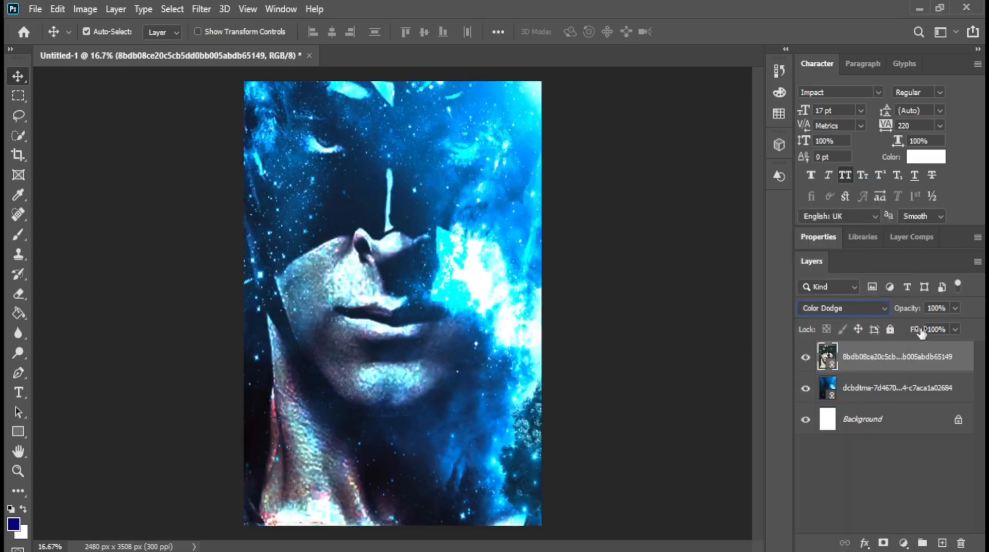
{"action": "left_click_drag", "start_coordinate": [909, 330], "coordinate": [953, 346]}
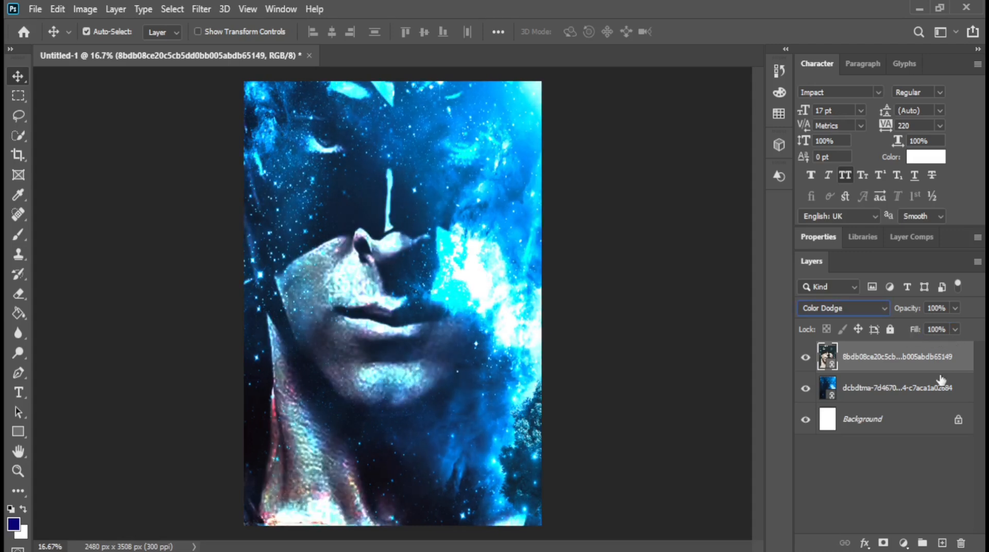
{"action": "left_click", "coordinate": [908, 479]}
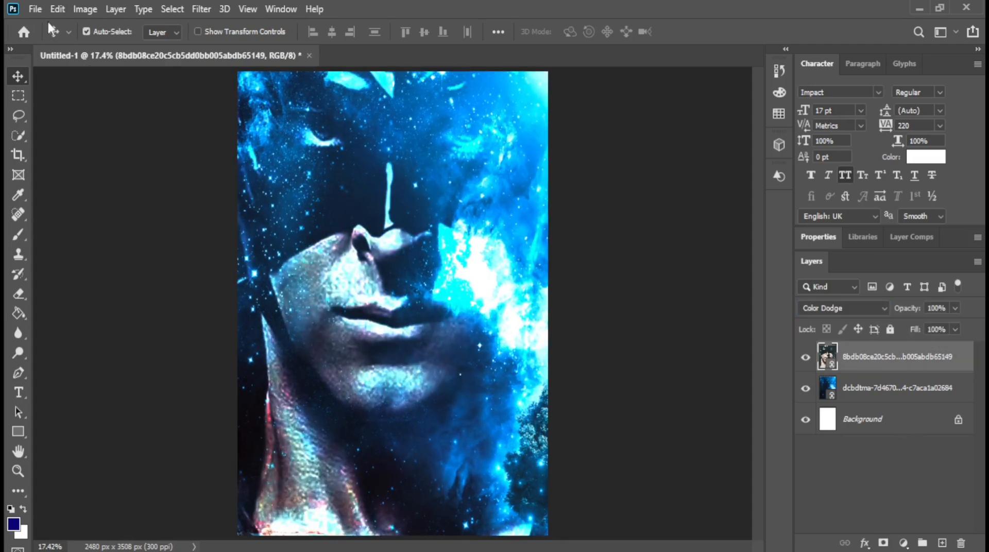
Place the krrish cut-out as a linked layer, scale it up slightly and position it at the page's right edge, below mid-height
{"action": "left_click", "coordinate": [35, 9]}
{"action": "left_click", "coordinate": [129, 323]}
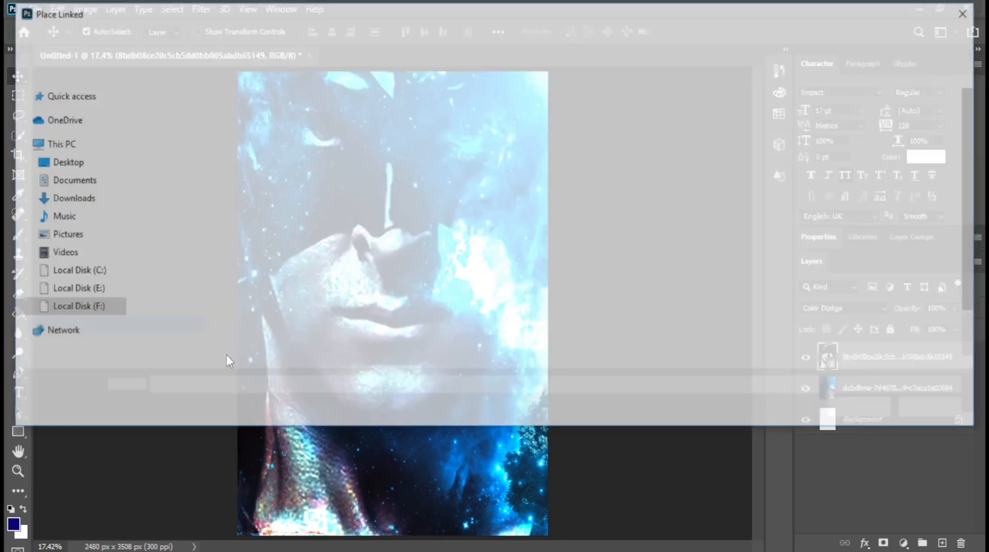
{"action": "double_click", "coordinate": [585, 118]}
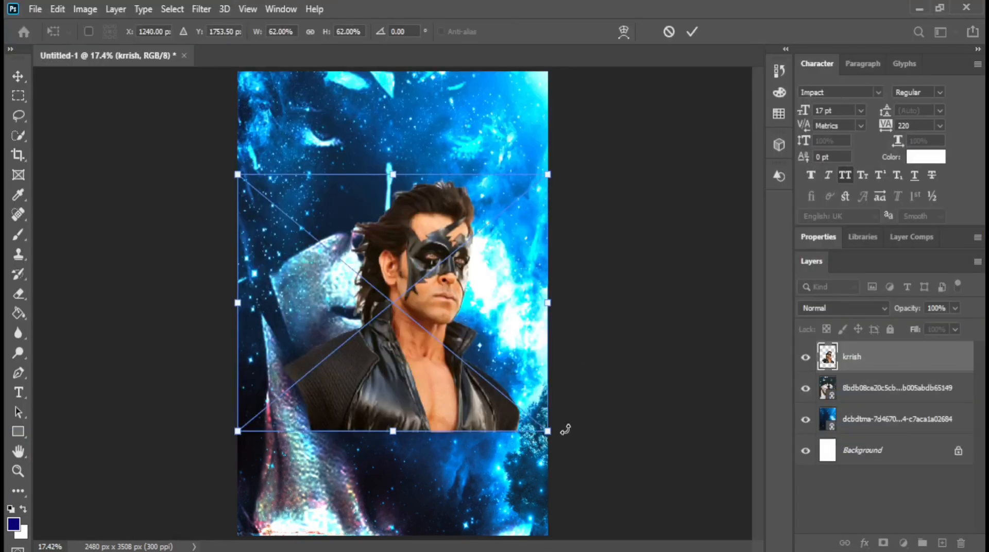
{"action": "left_click_drag", "start_coordinate": [548, 431], "coordinate": [571, 451]}
{"action": "left_click_drag", "start_coordinate": [479, 356], "coordinate": [525, 343]}
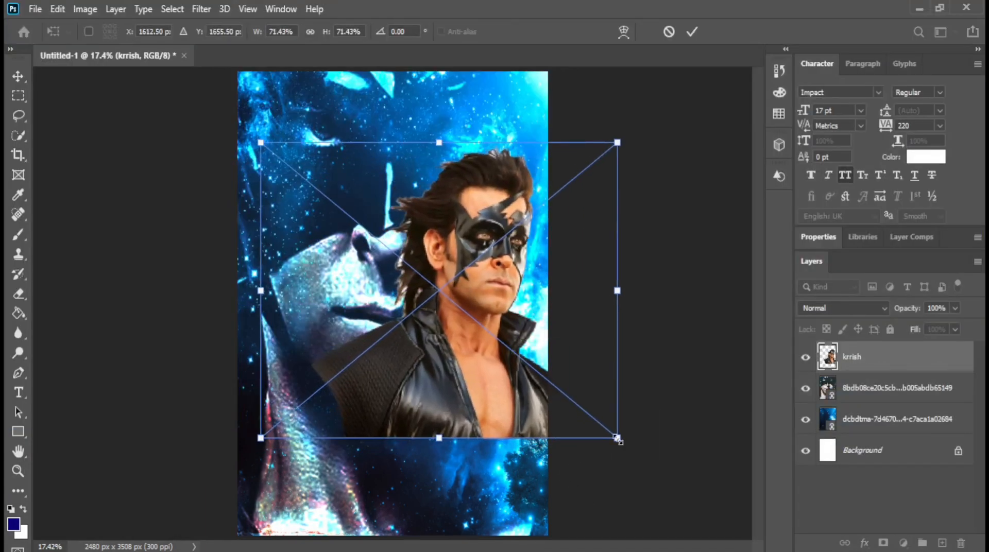
{"action": "left_click_drag", "start_coordinate": [620, 438], "coordinate": [591, 415]}
{"action": "left_click_drag", "start_coordinate": [503, 334], "coordinate": [511, 362]}
{"action": "key", "text": "Return"}
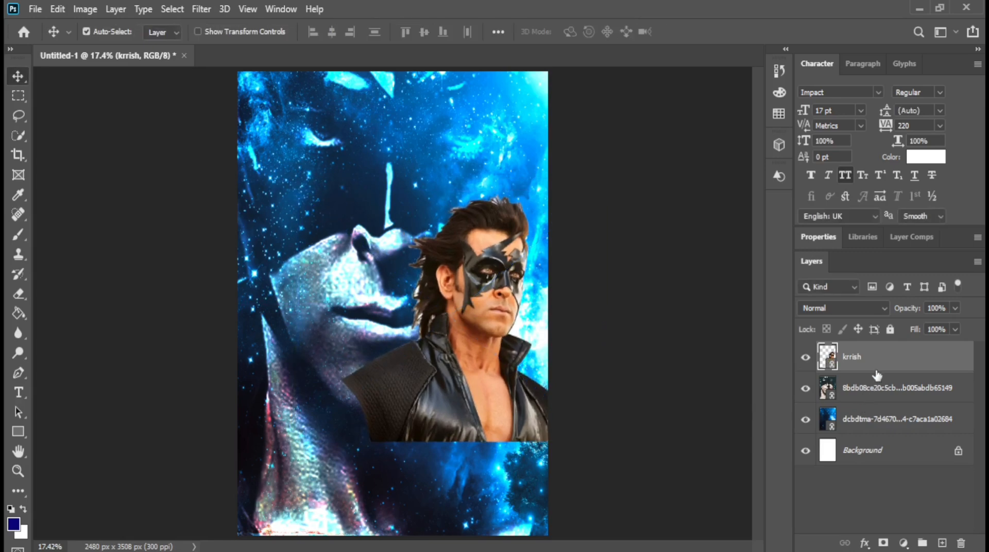
Darken the krrish layer with the Camera Raw Filter, Blacks -100 and Shadows -100, and nudge the figure slightly down
{"action": "left_click", "coordinate": [202, 10]}
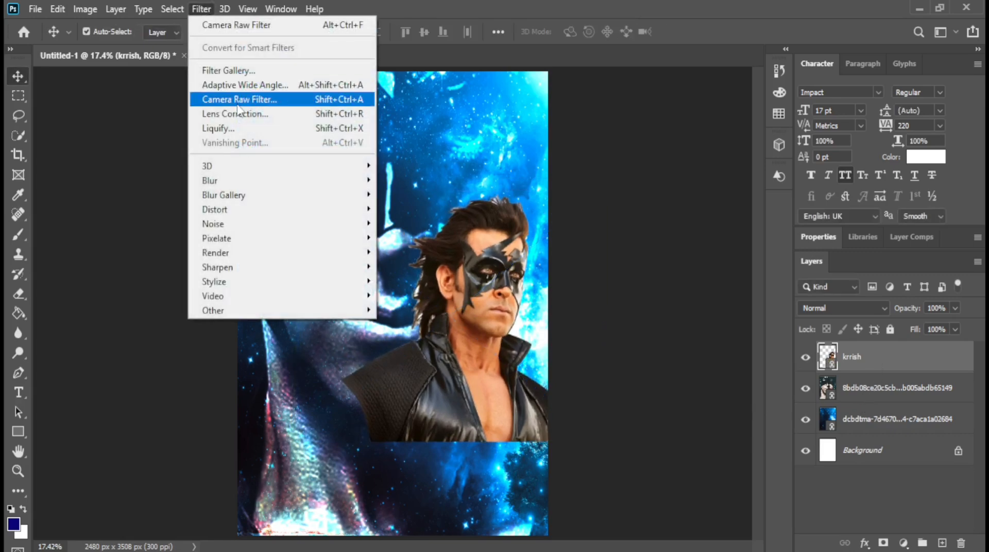
{"action": "left_click", "coordinate": [238, 103]}
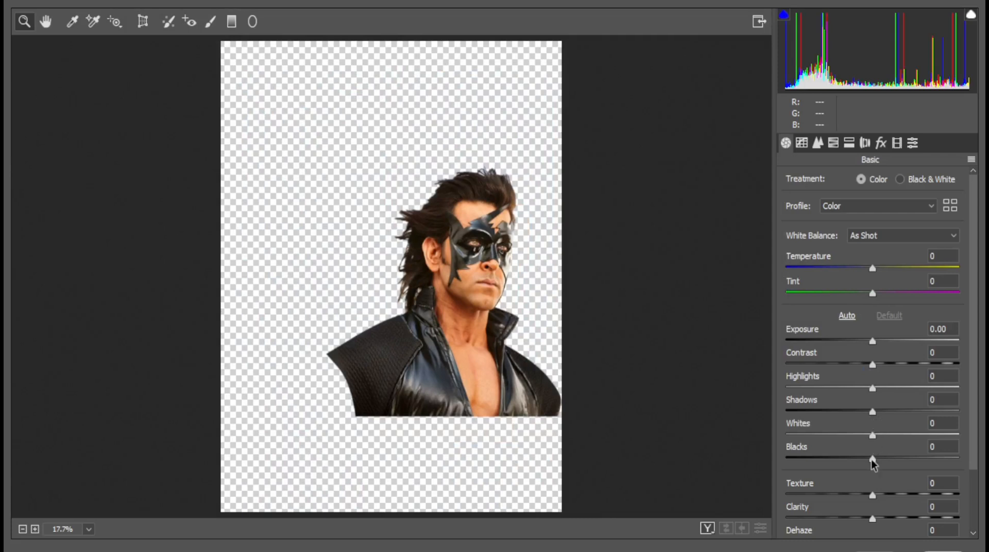
{"action": "left_click_drag", "start_coordinate": [871, 460], "coordinate": [776, 461]}
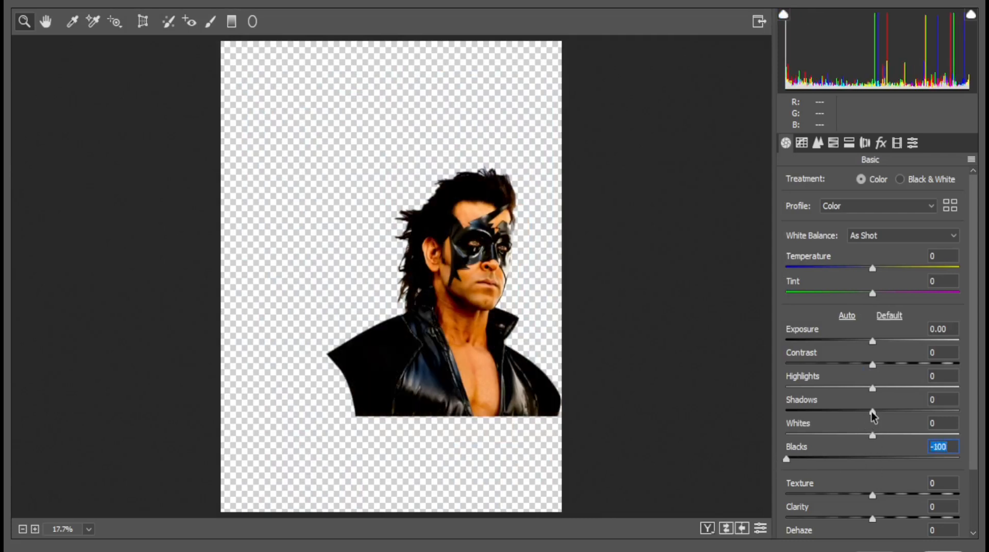
{"action": "left_click_drag", "start_coordinate": [871, 412], "coordinate": [762, 408]}
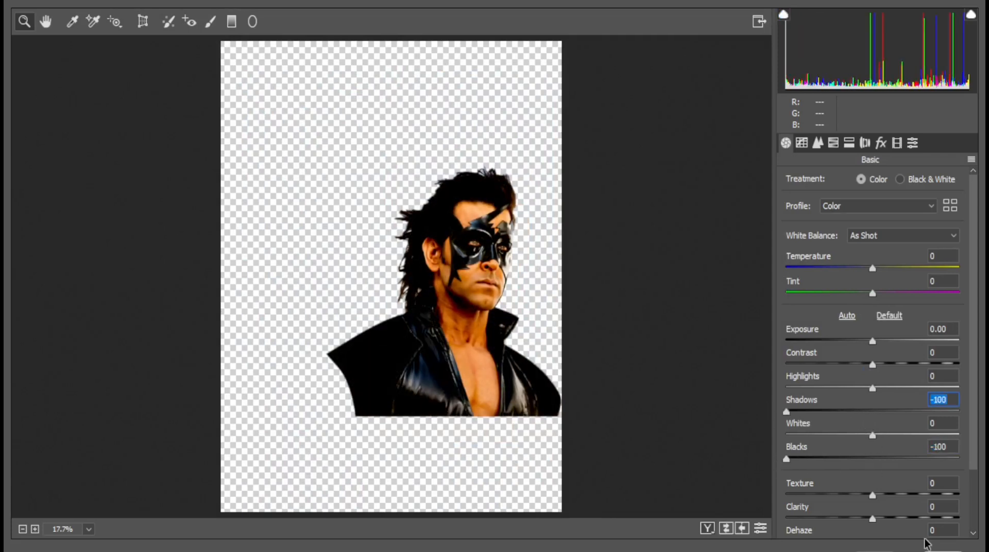
{"action": "key", "text": "Return"}
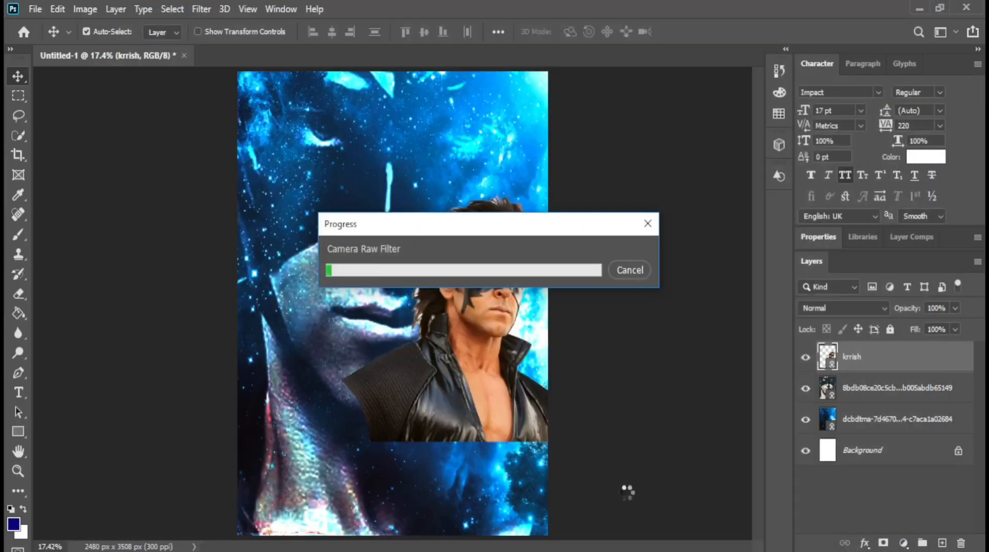
{"action": "left_click_drag", "start_coordinate": [507, 313], "coordinate": [507, 319]}
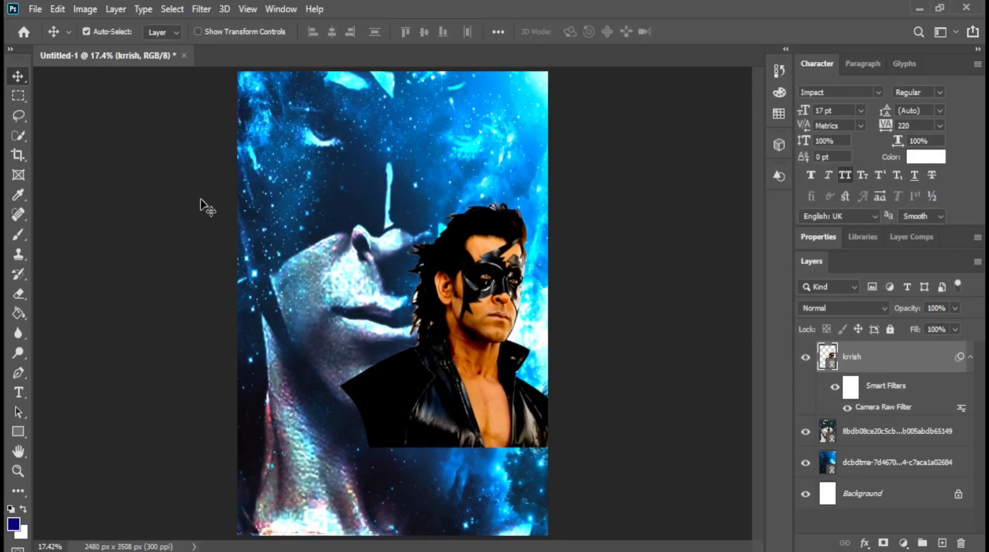
Place the jadu alien cut-out as a linked layer, enlarge it slightly and position it at the page's left edge beside the krrish figure
{"action": "left_click", "coordinate": [38, 10]}
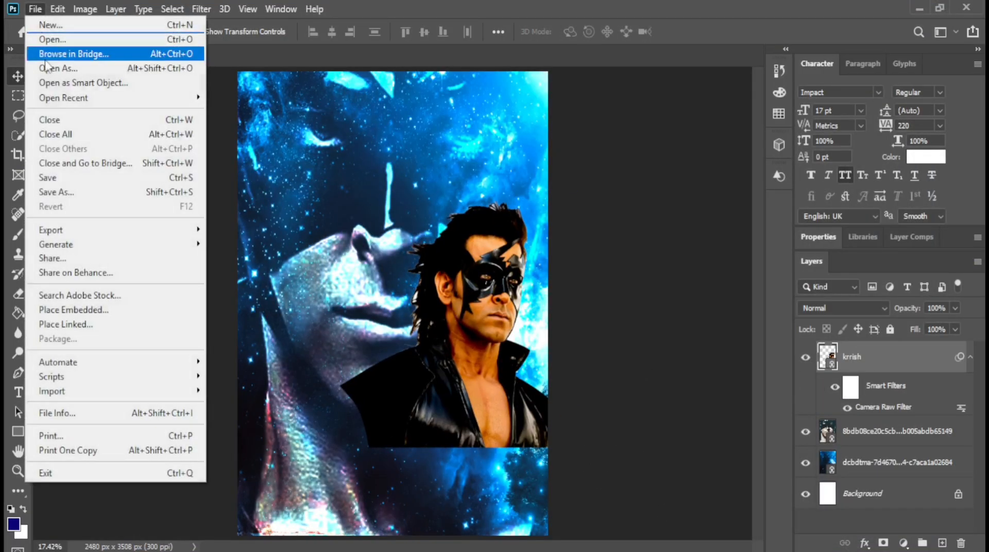
{"action": "left_click", "coordinate": [80, 329]}
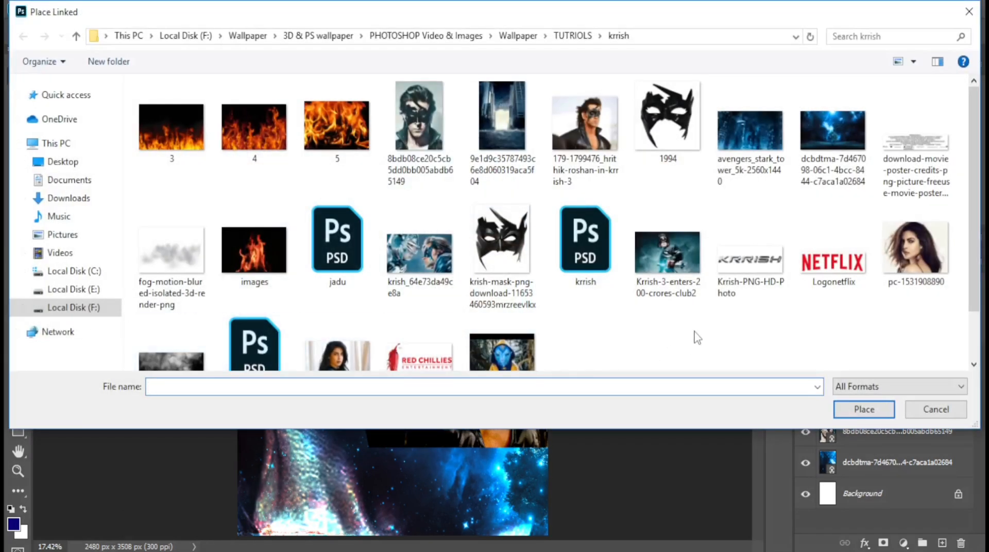
{"action": "scroll", "coordinate": [638, 307], "scroll_direction": "down", "scroll_amount": 2}
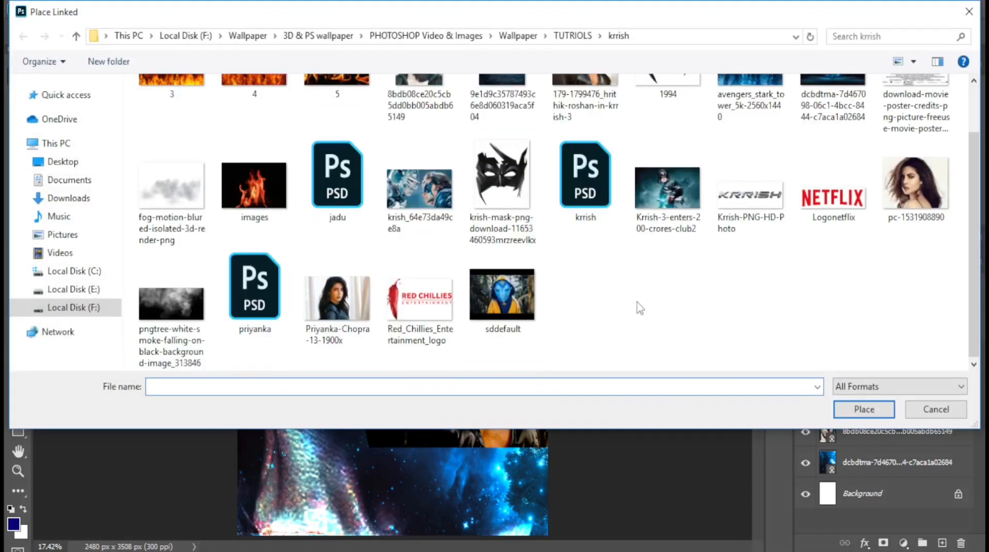
{"action": "double_click", "coordinate": [491, 308]}
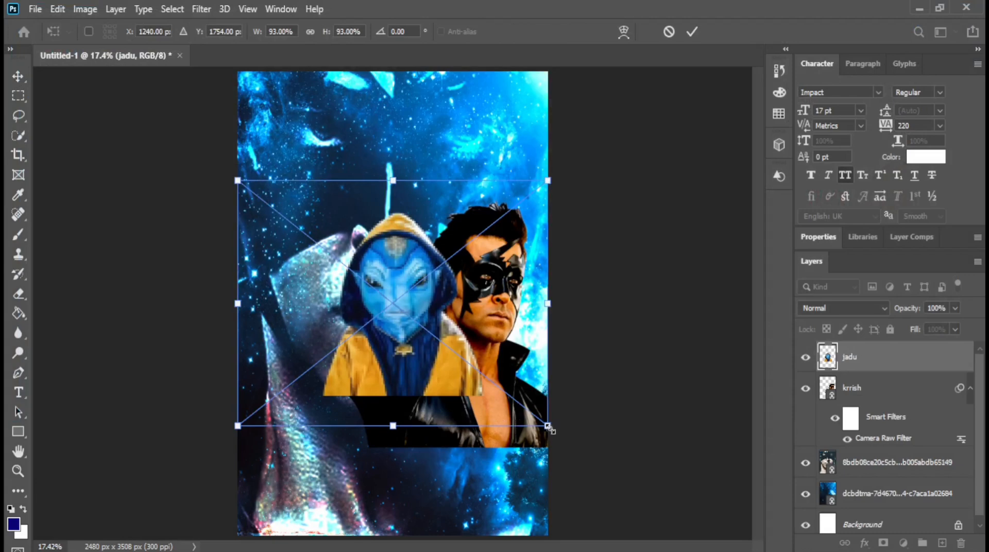
{"action": "left_click_drag", "start_coordinate": [548, 427], "coordinate": [557, 435]}
{"action": "left_click_drag", "start_coordinate": [439, 336], "coordinate": [346, 380]}
{"action": "key", "text": "Return"}
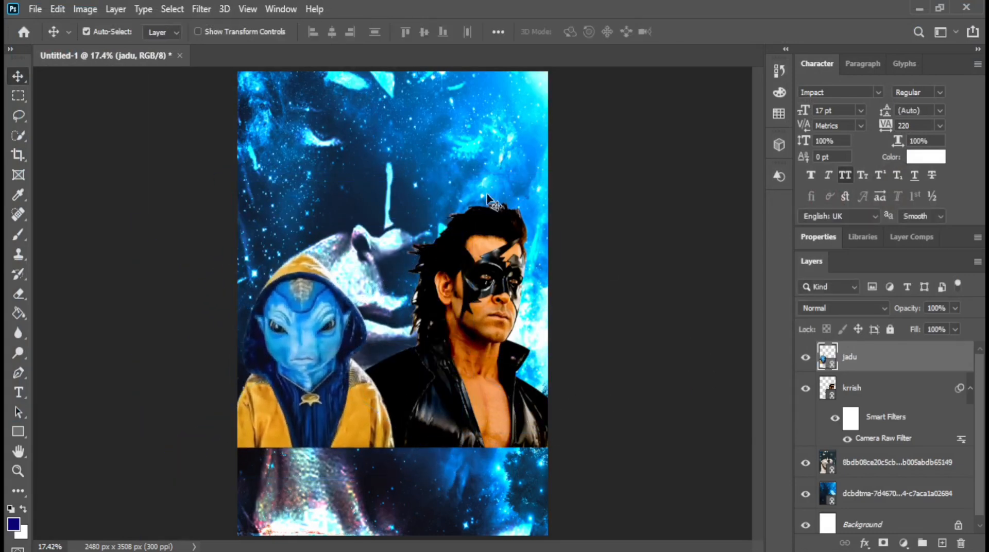
Apply the Camera Raw Filter to the jadu layer with Shadows -59 and Blacks -28
{"action": "left_click", "coordinate": [201, 10]}
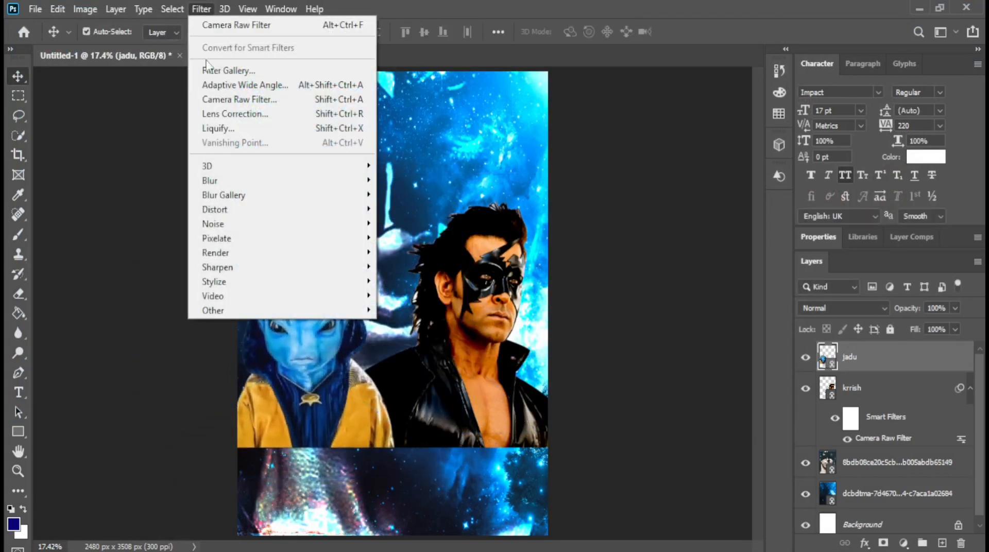
{"action": "left_click", "coordinate": [218, 100]}
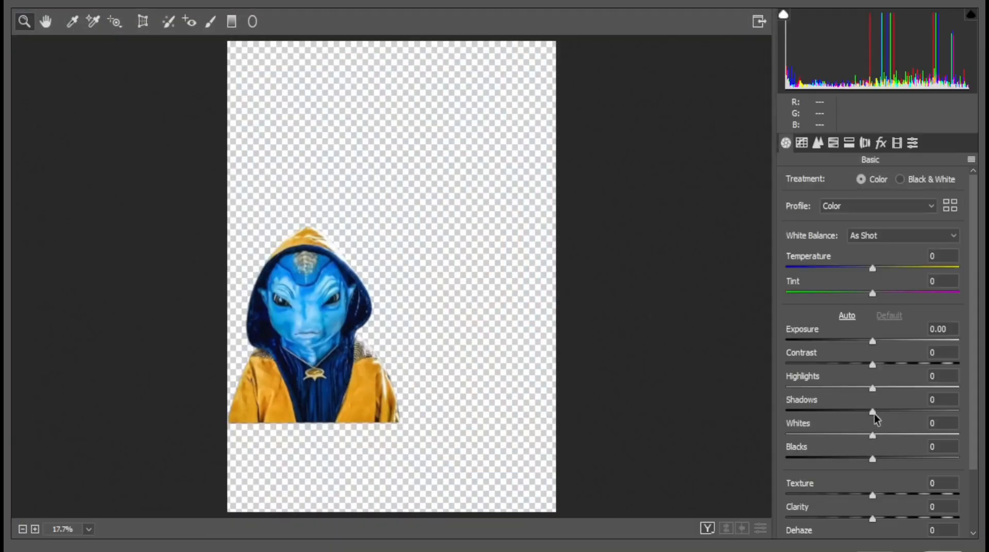
{"action": "left_click_drag", "start_coordinate": [874, 415], "coordinate": [777, 415]}
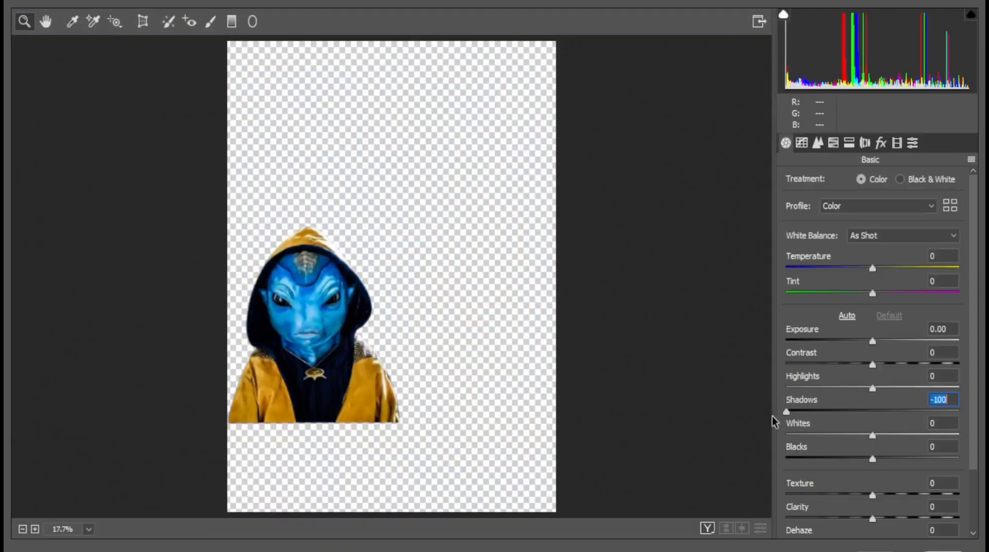
{"action": "left_click_drag", "start_coordinate": [874, 465], "coordinate": [847, 460]}
{"action": "left_click_drag", "start_coordinate": [786, 412], "coordinate": [824, 417]}
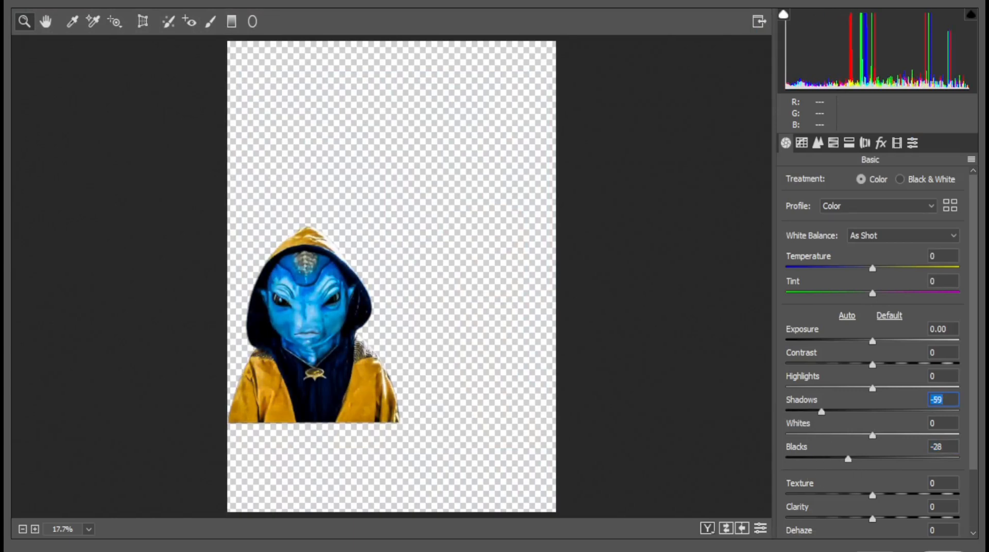
{"action": "left_click", "coordinate": [942, 551]}
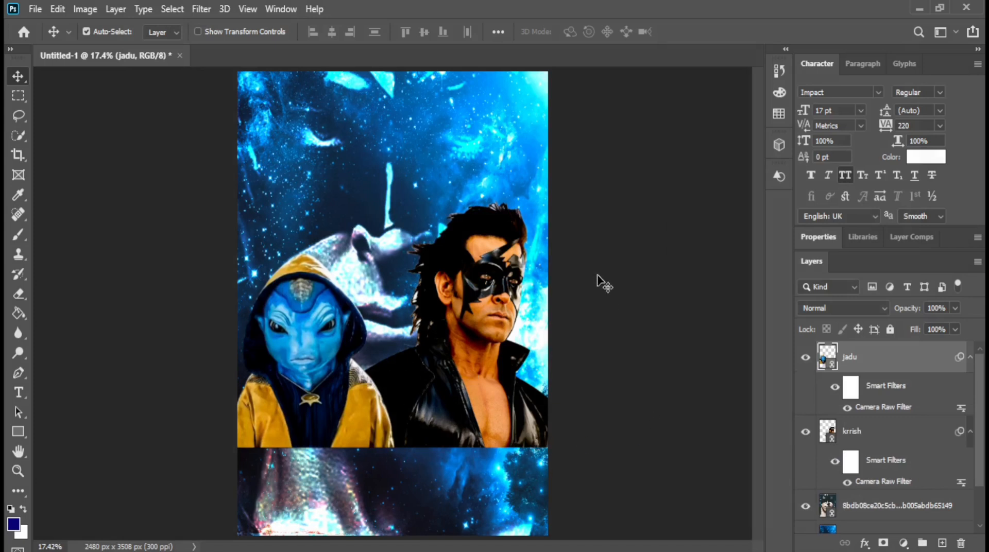
Collapse the smart filter lists of the jadu and krrish layers and select the masked-face portrait layer
{"action": "left_click", "coordinate": [970, 357]}
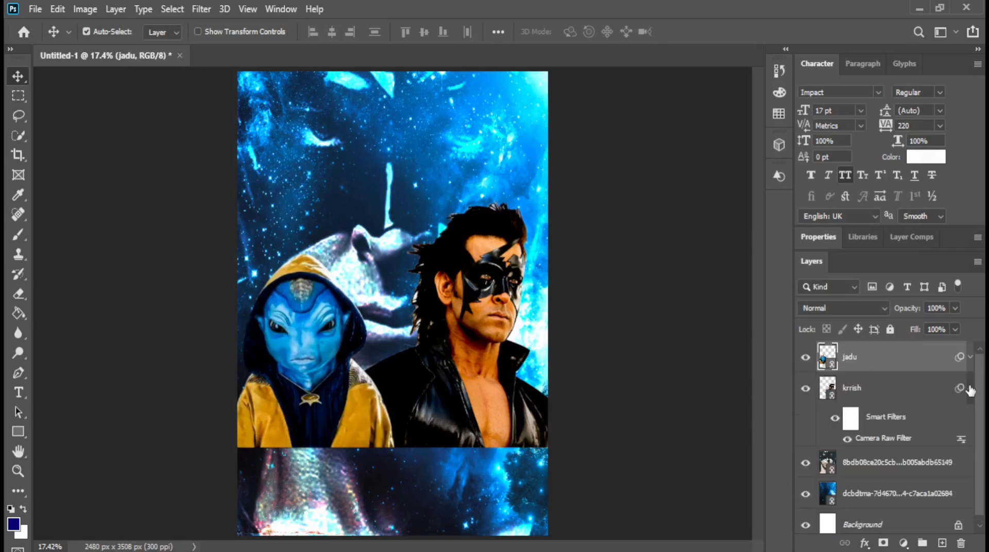
{"action": "left_click", "coordinate": [969, 387]}
{"action": "left_click", "coordinate": [899, 419]}
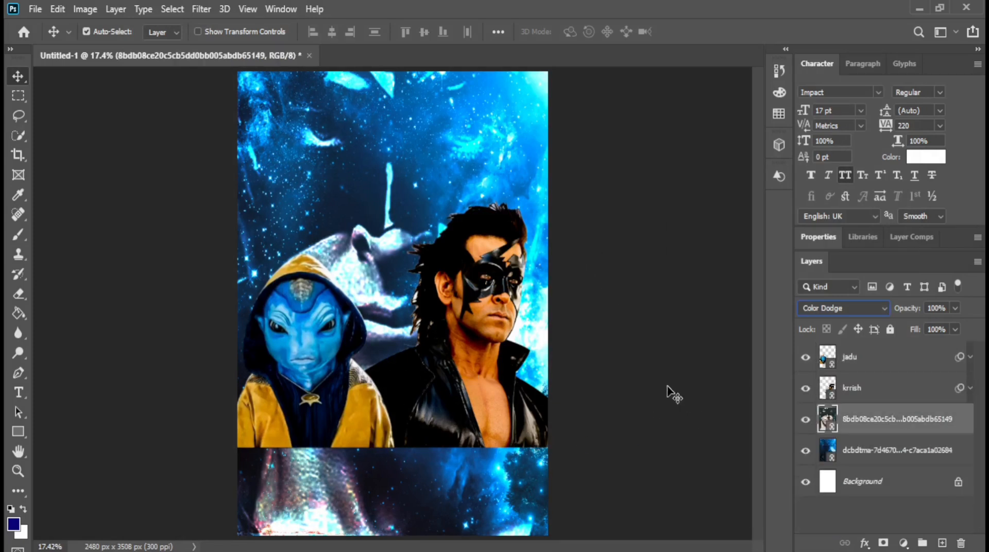
Place the Krrish-3-enters-200-crores-club2 image as a linked layer and move it above the jadu layer in the stack
{"action": "left_click", "coordinate": [35, 10]}
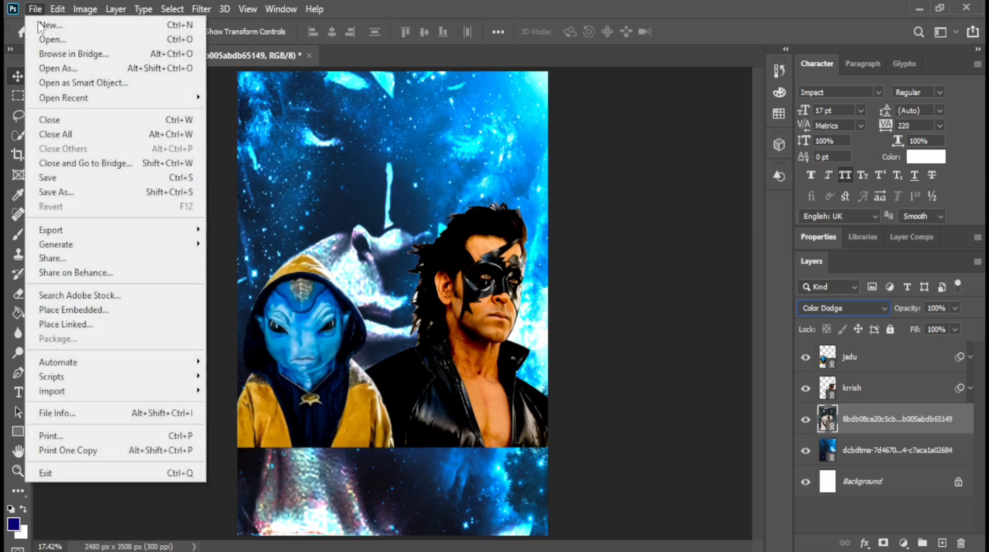
{"action": "left_click", "coordinate": [104, 326]}
{"action": "left_click", "coordinate": [675, 240]}
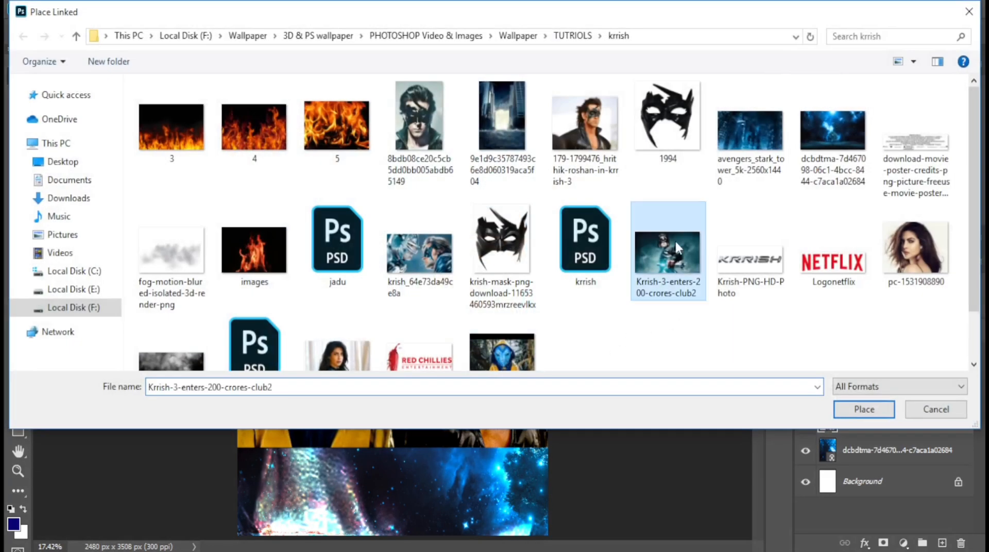
{"action": "double_click", "coordinate": [675, 240]}
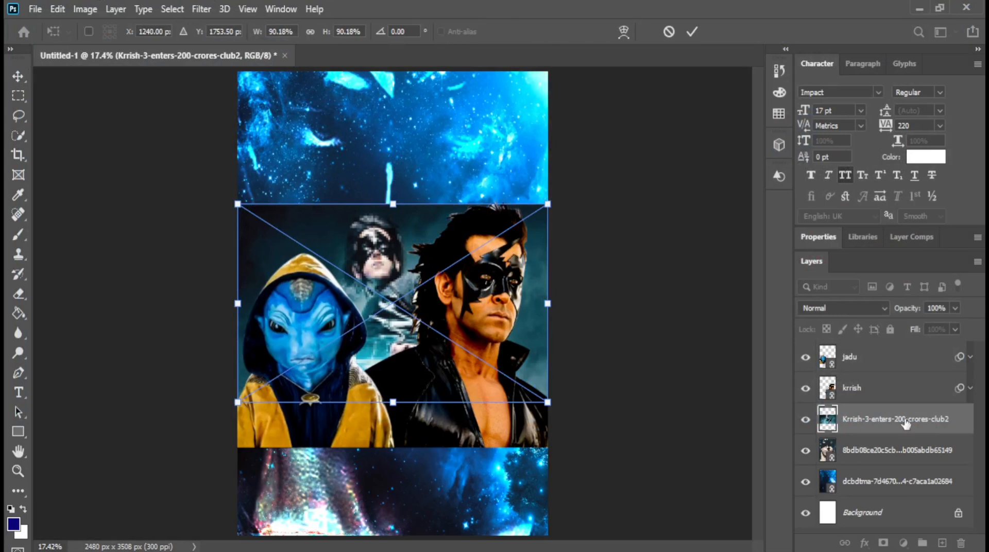
{"action": "key", "text": "Return"}
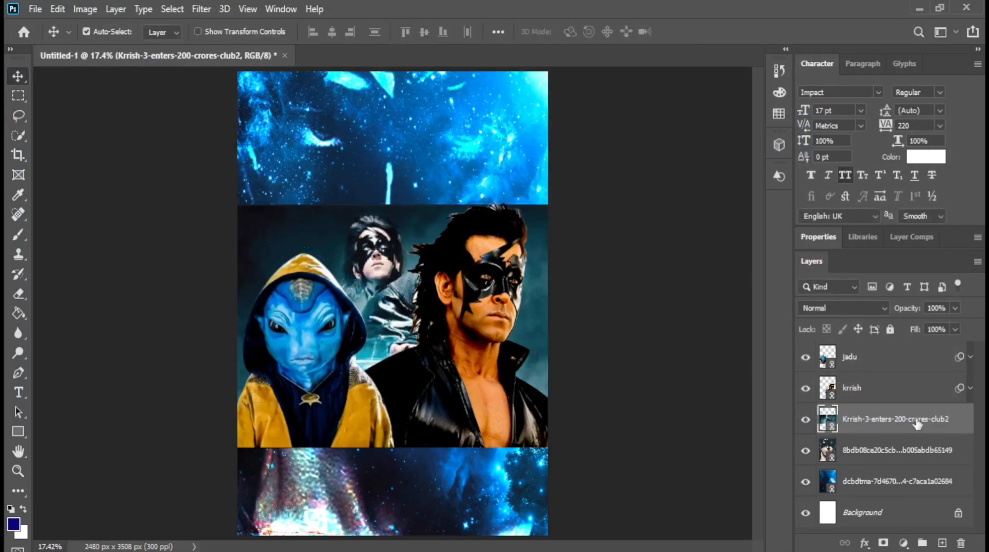
{"action": "left_click_drag", "start_coordinate": [918, 423], "coordinate": [902, 363]}
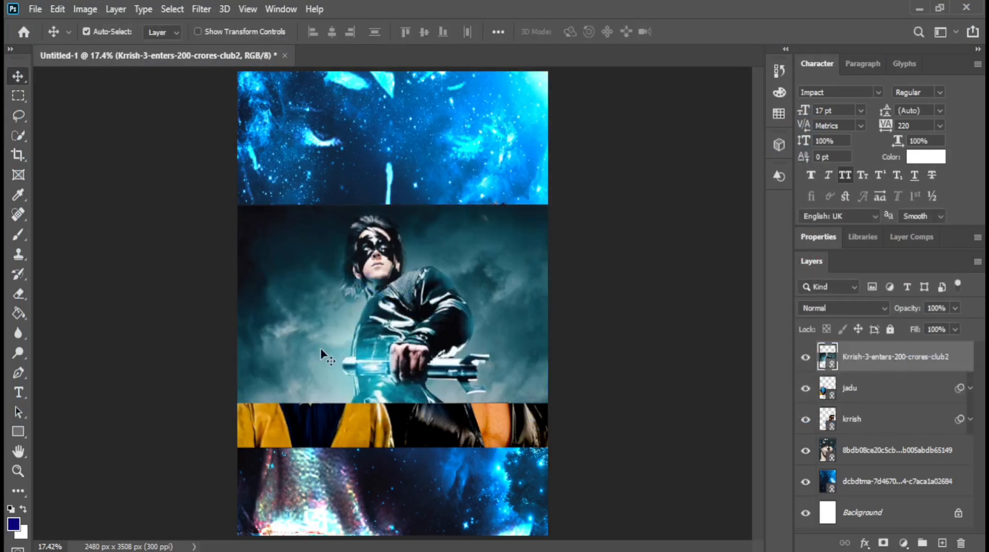
Move the placed image over the lower part of the page and scale it down proportionally to about two thirds of the page width
{"action": "left_click_drag", "start_coordinate": [404, 325], "coordinate": [407, 455]}
{"action": "key", "text": "ctrl+t"}
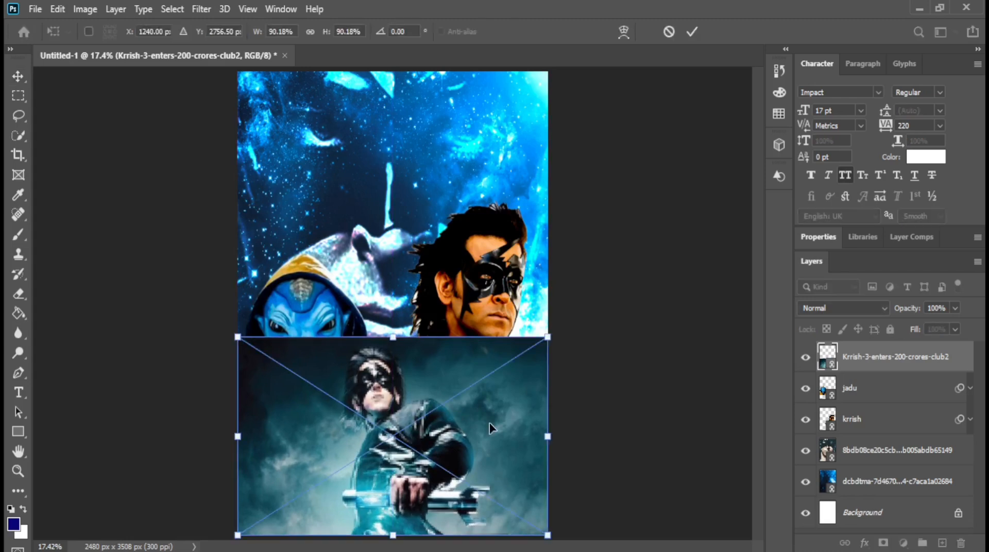
{"action": "left_click_drag", "start_coordinate": [548, 336], "coordinate": [529, 367]}
{"action": "left_click_drag", "start_coordinate": [390, 432], "coordinate": [390, 462]}
{"action": "left_click_drag", "start_coordinate": [521, 387], "coordinate": [507, 396]}
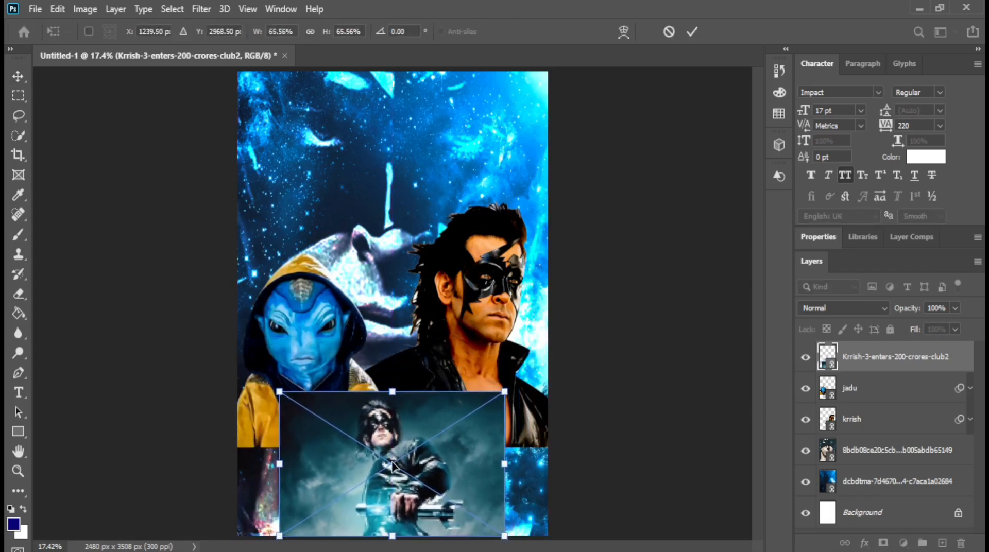
{"action": "left_click_drag", "start_coordinate": [390, 468], "coordinate": [390, 465]}
{"action": "left_click_drag", "start_coordinate": [506, 391], "coordinate": [494, 398]}
{"action": "key", "text": "Return"}
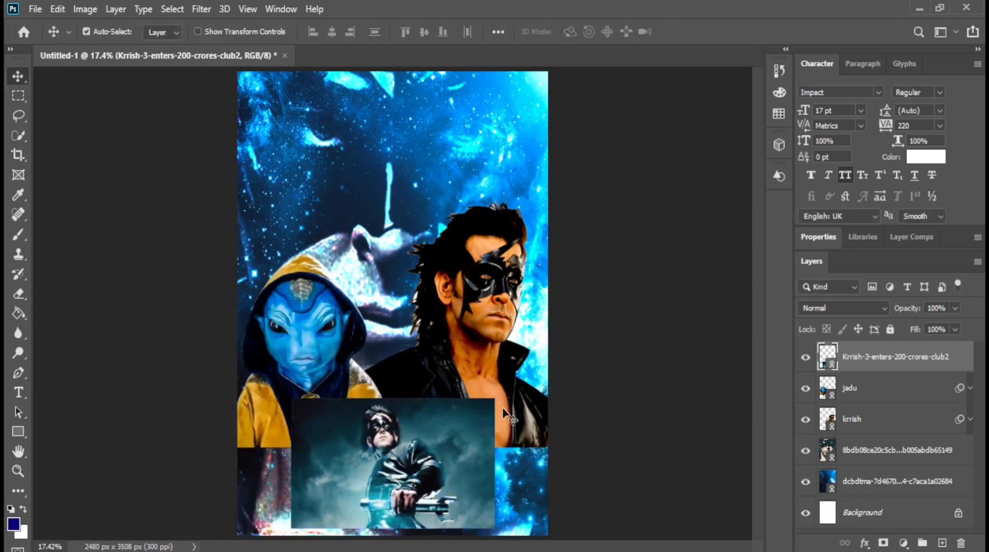
Nudge the scaled image down until its lower edge reaches the page's bottom edge
{"action": "key", "text": "shift+Down"}
{"action": "key", "text": "shift+Down"}
{"action": "key", "text": "shift+Down"}
{"action": "key", "text": "shift+Down"}
{"action": "key", "text": "shift+Down"}
{"action": "key", "text": "shift+Down"}
{"action": "key", "text": "shift+Down"}
{"action": "key", "text": "shift+Down"}
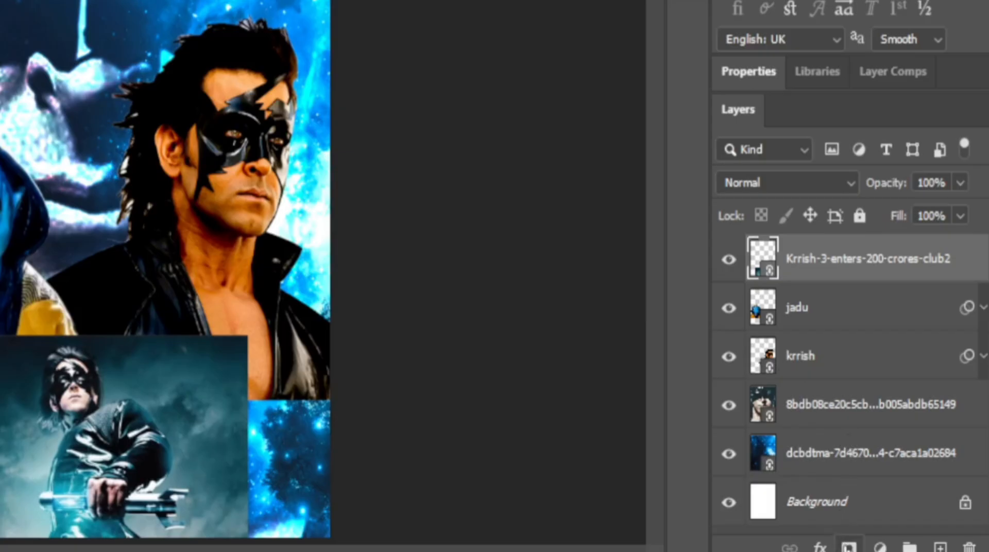
Add a layer mask to the image and paint its upper and side edges black with a soft 250 px brush to fade them
{"action": "left_click", "coordinate": [849, 547]}
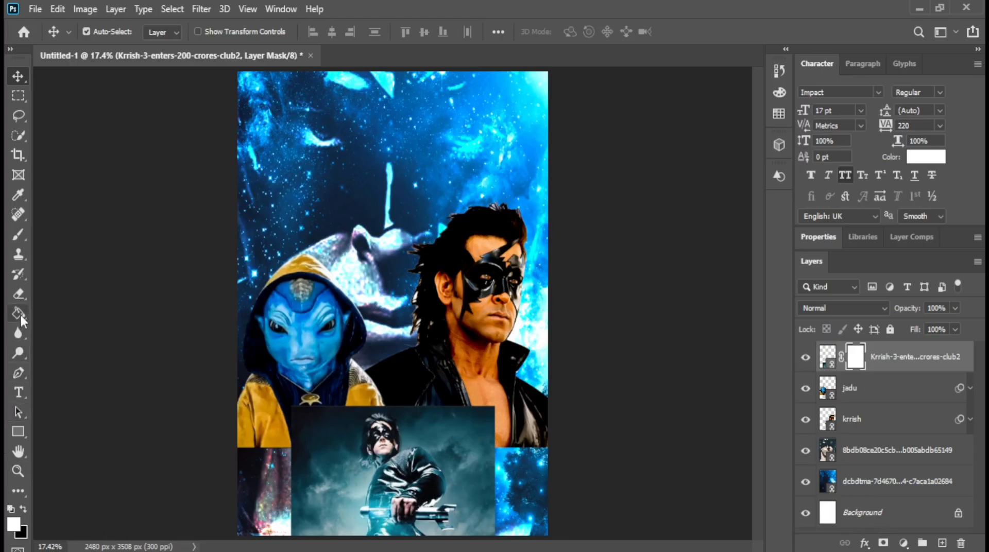
{"action": "left_click", "coordinate": [18, 235]}
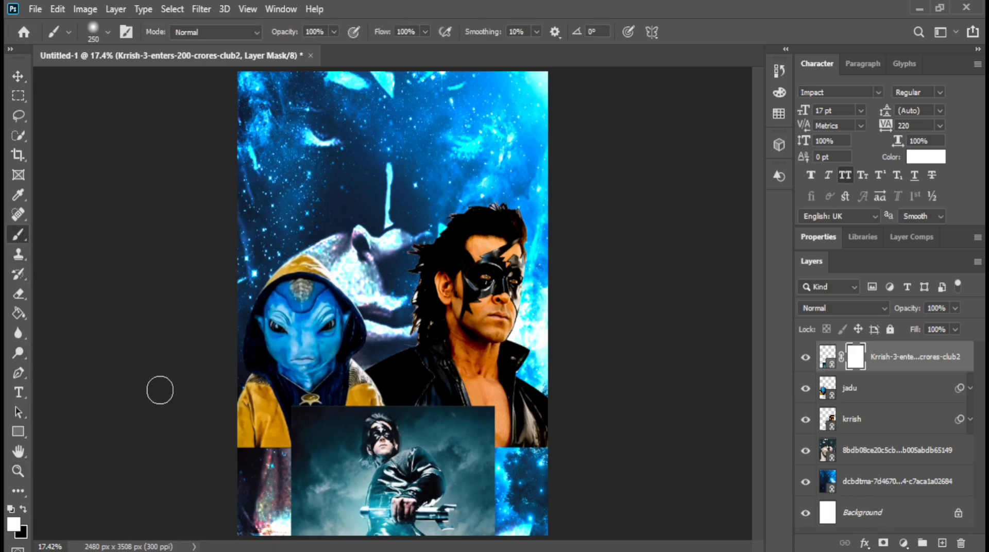
{"action": "left_click", "coordinate": [23, 510]}
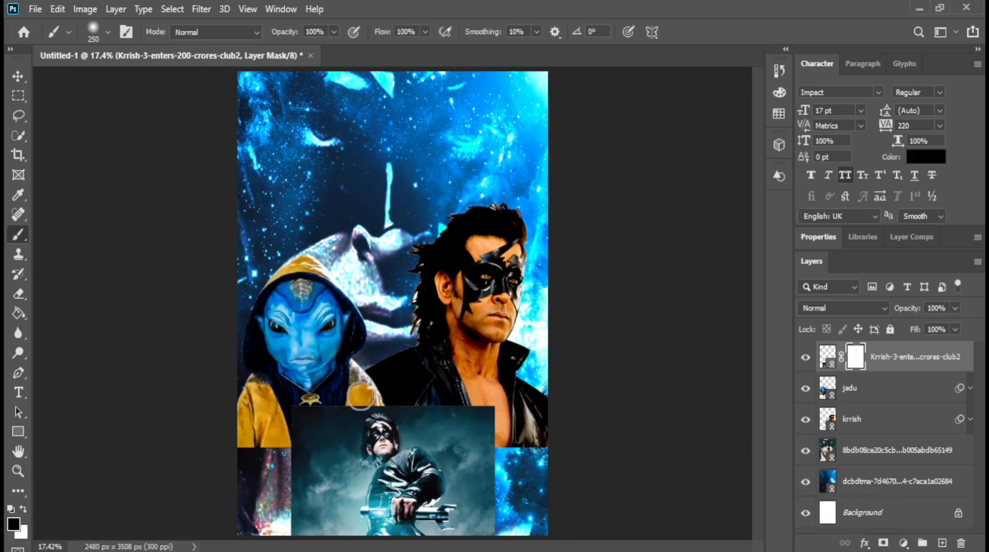
{"action": "mouse_move", "coordinate": [360, 396]}
{"action": "left_mouse_down"}
{"action": "mouse_move", "coordinate": [294, 412]}
{"action": "mouse_move", "coordinate": [350, 392]}
{"action": "mouse_move", "coordinate": [292, 419]}
{"action": "mouse_move", "coordinate": [285, 468]}
{"action": "mouse_move", "coordinate": [268, 474]}
{"action": "mouse_move", "coordinate": [362, 395]}
{"action": "mouse_move", "coordinate": [426, 393]}
{"action": "mouse_move", "coordinate": [477, 418]}
{"action": "mouse_move", "coordinate": [489, 438]}
{"action": "left_mouse_up"}
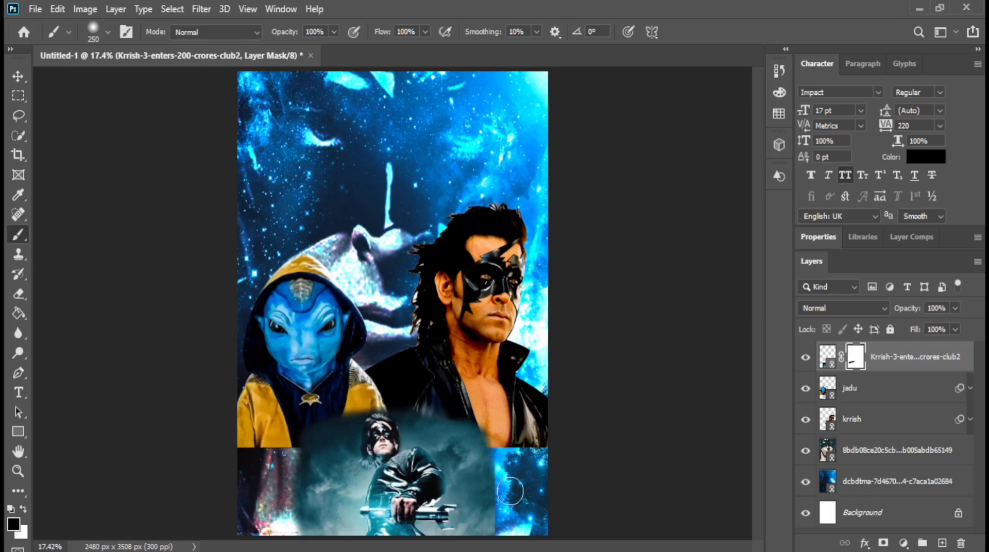
{"action": "left_click_drag", "start_coordinate": [510, 492], "coordinate": [497, 546]}
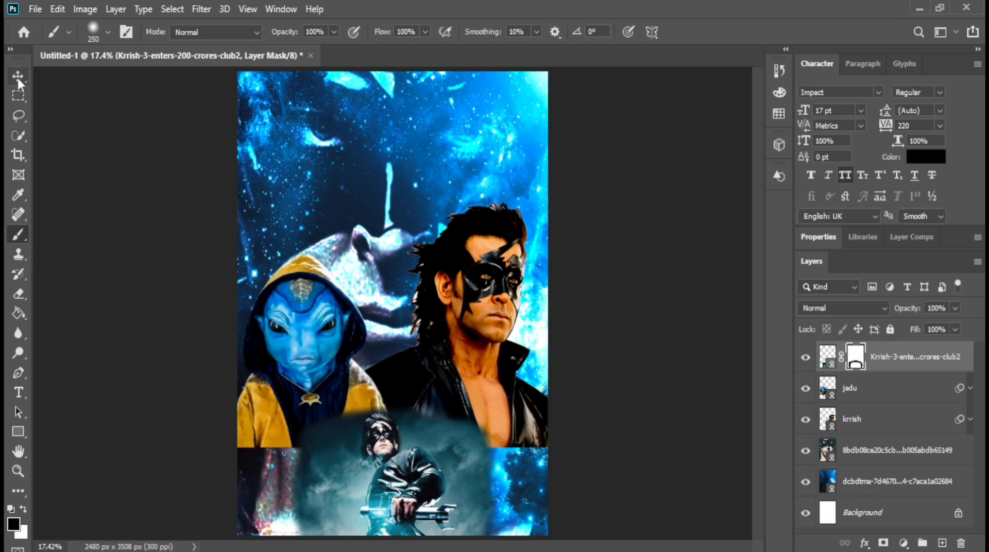
Scale the masked figure image down slightly and raise it a little above the page's bottom edge
{"action": "key", "text": "v"}
{"action": "left_click_drag", "start_coordinate": [427, 481], "coordinate": [425, 489]}
{"action": "key", "text": "ctrl+t"}
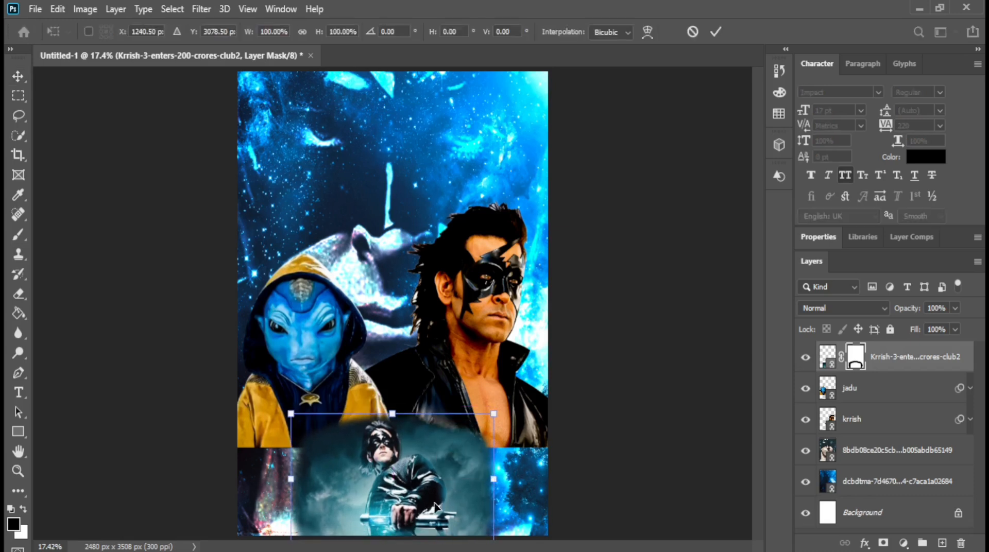
{"action": "left_click_drag", "start_coordinate": [494, 414], "coordinate": [489, 417]}
{"action": "left_click_drag", "start_coordinate": [414, 482], "coordinate": [414, 454]}
{"action": "key", "text": "Return"}
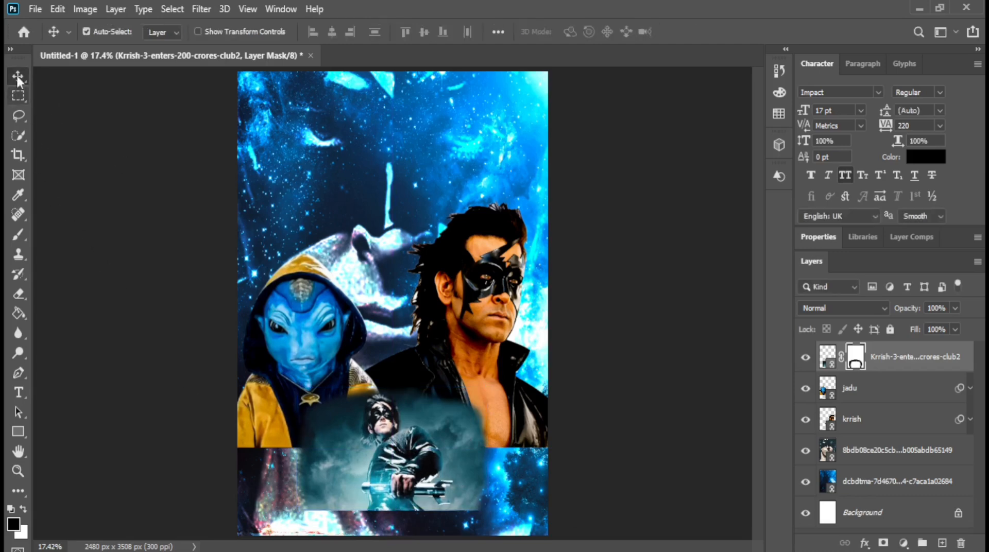
Place the Krrish-3-enters-200-crores-club2 image a second time as a linked layer, shifted slightly up from the page centre
{"action": "left_click", "coordinate": [35, 9]}
{"action": "left_click", "coordinate": [136, 323]}
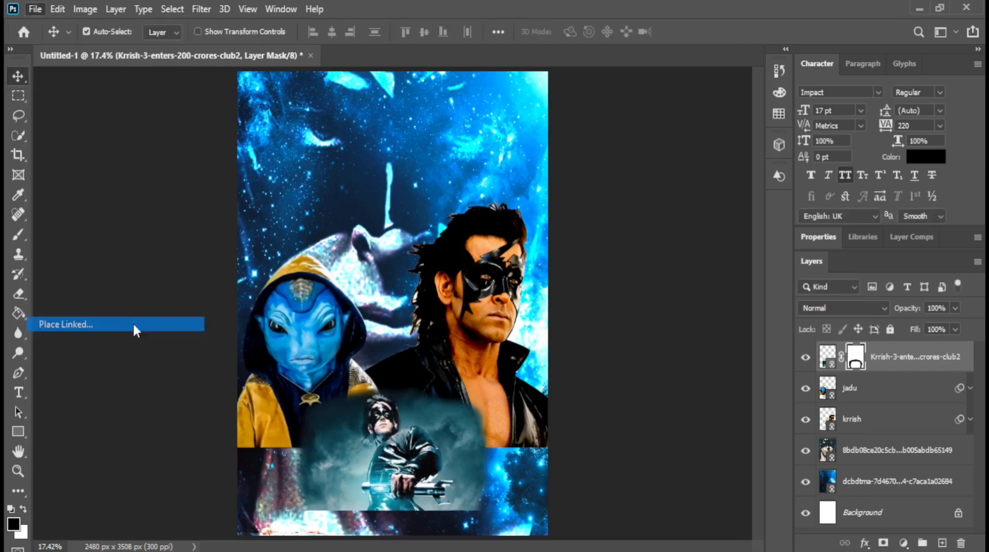
{"action": "double_click", "coordinate": [670, 258]}
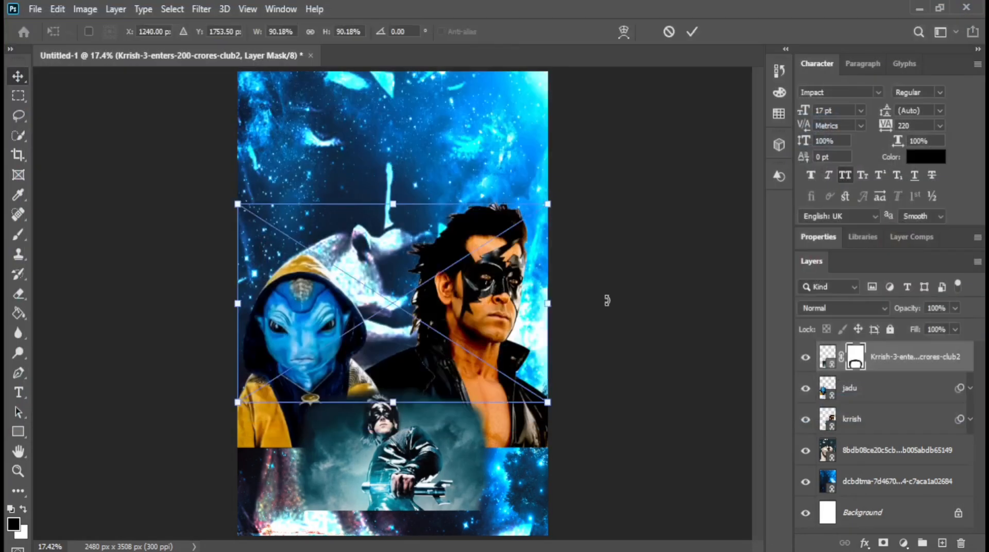
{"action": "mouse_move", "coordinate": [395, 303]}
{"action": "left_mouse_down"}
{"action": "mouse_move", "coordinate": [286, 308]}
{"action": "mouse_move", "coordinate": [392, 295]}
{"action": "left_mouse_up"}
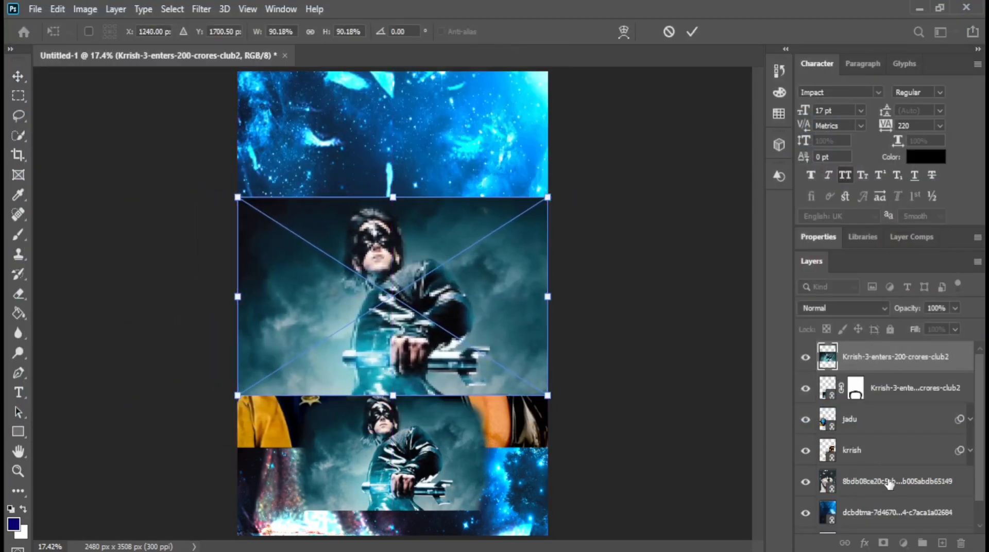
{"action": "key", "text": "Return"}
Add a layer mask to the second copy and paint out the figure and everything beside it, leaving only the smoke on the left
{"action": "left_click", "coordinate": [881, 542]}
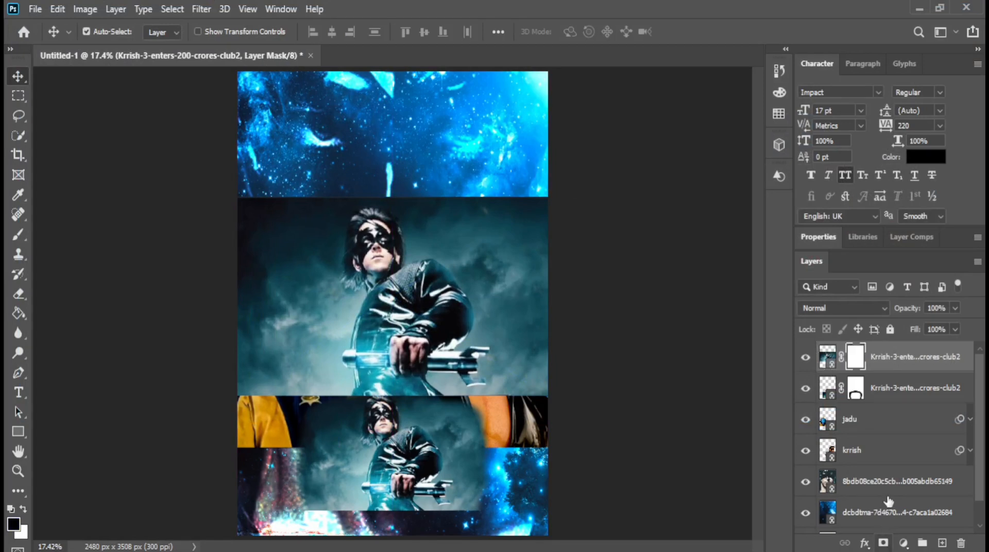
{"action": "left_click", "coordinate": [22, 237]}
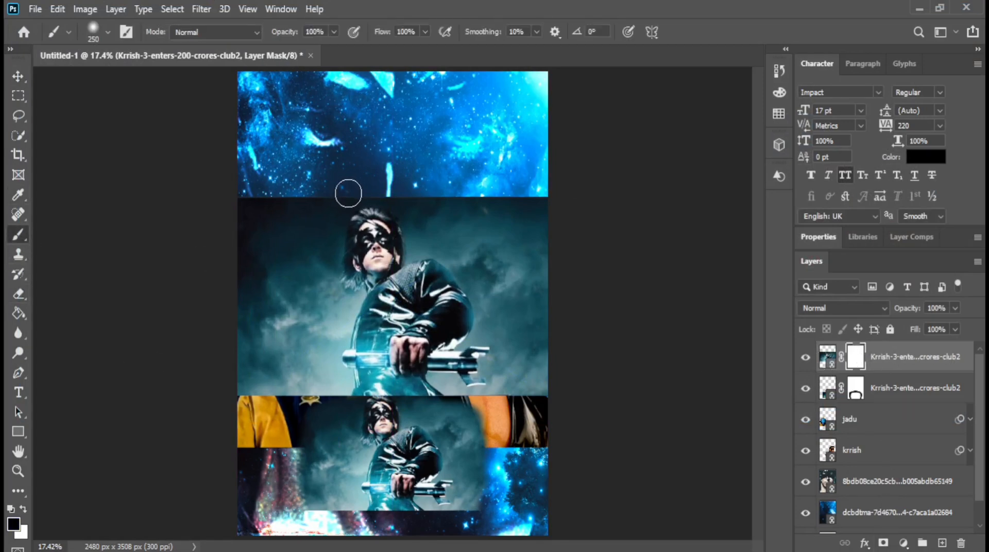
{"action": "mouse_move", "coordinate": [353, 212]}
{"action": "left_mouse_down"}
{"action": "mouse_move", "coordinate": [354, 265]}
{"action": "mouse_move", "coordinate": [367, 299]}
{"action": "mouse_move", "coordinate": [355, 386]}
{"action": "mouse_move", "coordinate": [368, 358]}
{"action": "mouse_move", "coordinate": [376, 208]}
{"action": "mouse_move", "coordinate": [301, 184]}
{"action": "mouse_move", "coordinate": [357, 187]}
{"action": "mouse_move", "coordinate": [405, 232]}
{"action": "mouse_move", "coordinate": [392, 209]}
{"action": "mouse_move", "coordinate": [552, 211]}
{"action": "mouse_move", "coordinate": [483, 331]}
{"action": "mouse_move", "coordinate": [414, 377]}
{"action": "mouse_move", "coordinate": [385, 373]}
{"action": "mouse_move", "coordinate": [416, 310]}
{"action": "mouse_move", "coordinate": [468, 392]}
{"action": "mouse_move", "coordinate": [550, 376]}
{"action": "left_mouse_up"}
Enlarge the masked smoke patch and position it over the page's lower left corner beside the small figure
{"action": "key", "text": "v"}
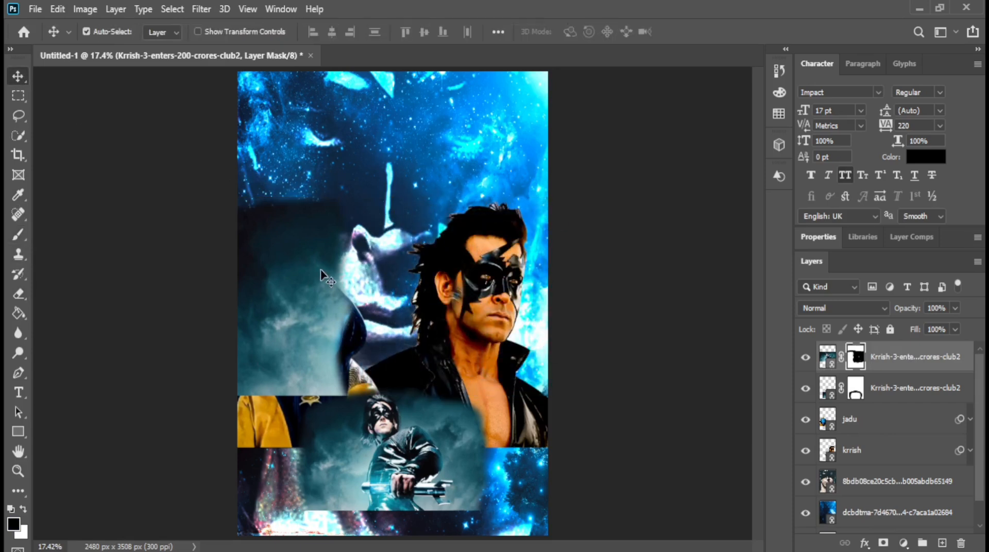
{"action": "mouse_move", "coordinate": [318, 273]}
{"action": "left_mouse_down"}
{"action": "mouse_move", "coordinate": [386, 276]}
{"action": "mouse_move", "coordinate": [355, 291]}
{"action": "mouse_move", "coordinate": [345, 265]}
{"action": "mouse_move", "coordinate": [361, 304]}
{"action": "mouse_move", "coordinate": [401, 291]}
{"action": "left_mouse_up"}
{"action": "key", "text": "ctrl+t"}
{"action": "left_click_drag", "start_coordinate": [418, 327], "coordinate": [327, 521]}
{"action": "left_click_drag", "start_coordinate": [541, 401], "coordinate": [598, 398]}
{"action": "left_click_drag", "start_coordinate": [299, 462], "coordinate": [294, 398]}
{"action": "key", "text": "Return"}
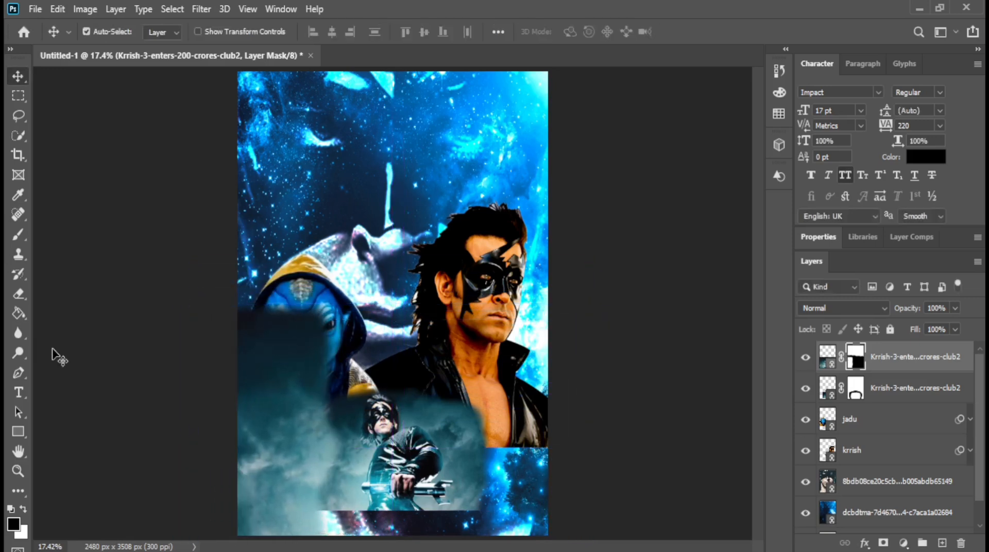
Paint black on the smoke patch's mask to clear it from jadu's face and soften its upper edge
{"action": "left_click", "coordinate": [19, 235]}
{"action": "mouse_move", "coordinate": [304, 331]}
{"action": "left_mouse_down"}
{"action": "mouse_move", "coordinate": [368, 371]}
{"action": "mouse_move", "coordinate": [289, 411]}
{"action": "mouse_move", "coordinate": [271, 409]}
{"action": "mouse_move", "coordinate": [261, 380]}
{"action": "mouse_move", "coordinate": [252, 413]}
{"action": "left_mouse_up"}
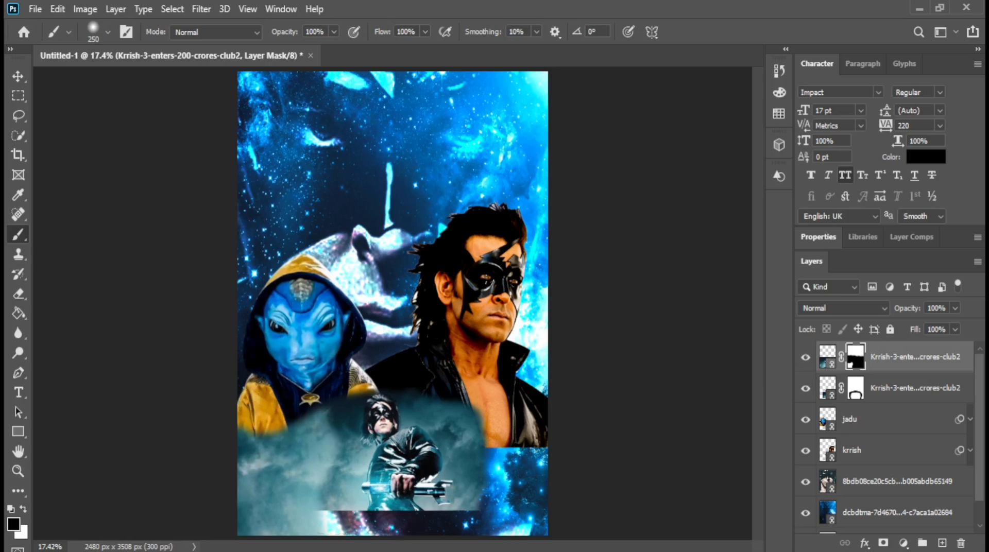
{"action": "left_click_drag", "start_coordinate": [364, 525], "coordinate": [345, 521]}
Duplicate the smoke layer and move the copy to the lower right side of the page
{"action": "key", "text": "ctrl+j"}
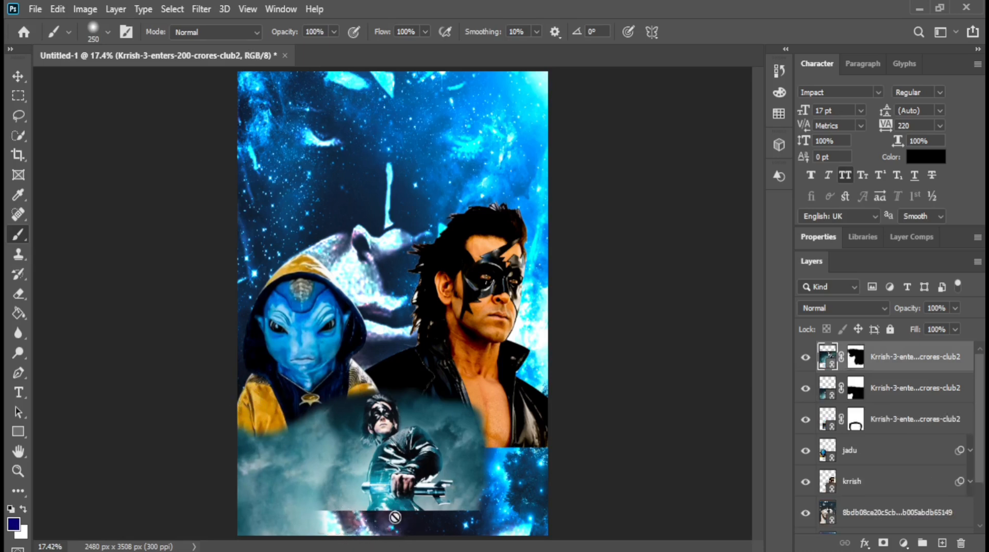
{"action": "left_click", "coordinate": [18, 77]}
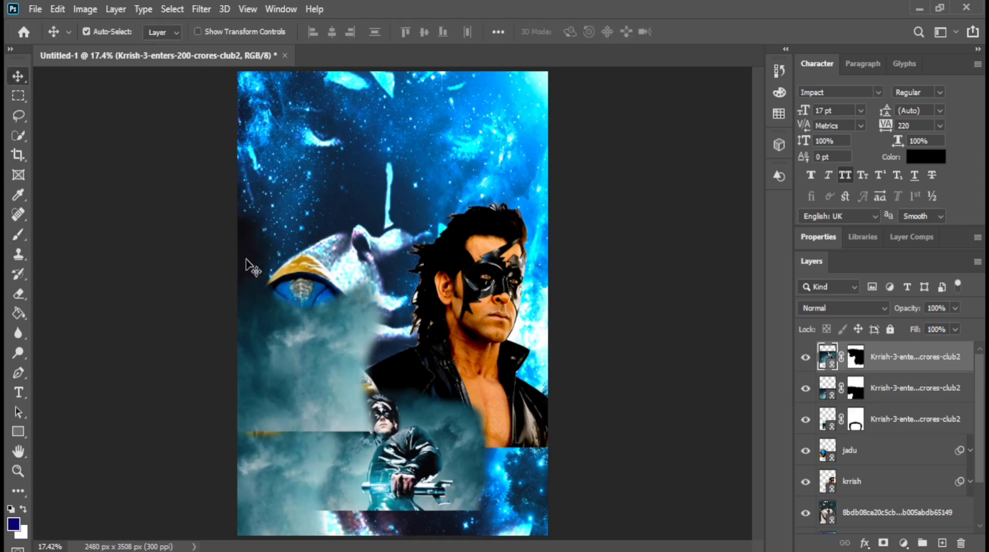
{"action": "left_click_drag", "start_coordinate": [336, 361], "coordinate": [550, 479]}
Flip the smoke copy horizontally and position it over the page's lower right corner, mirroring the left smoke patch
{"action": "key", "text": "ctrl+t"}
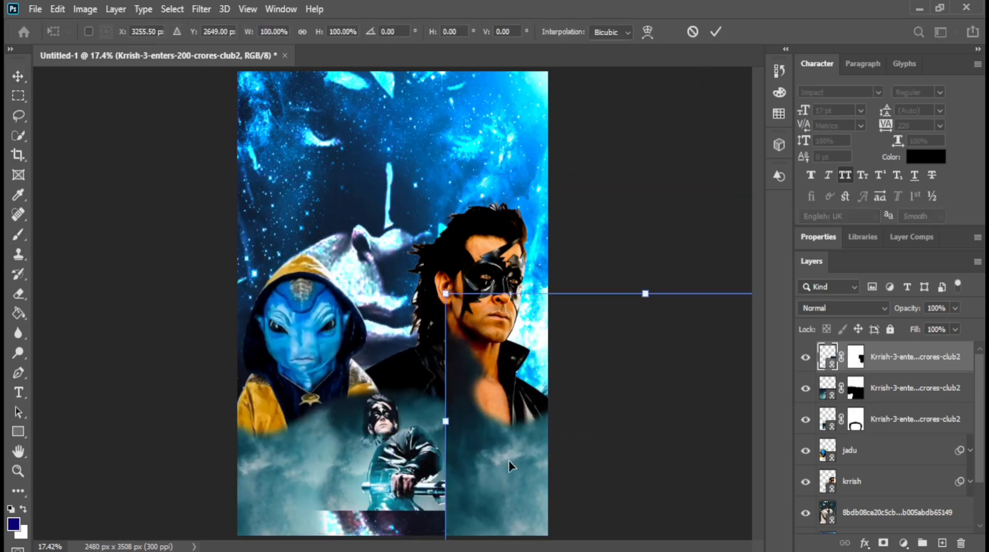
{"action": "right_click", "coordinate": [510, 461]}
{"action": "left_click", "coordinate": [571, 439]}
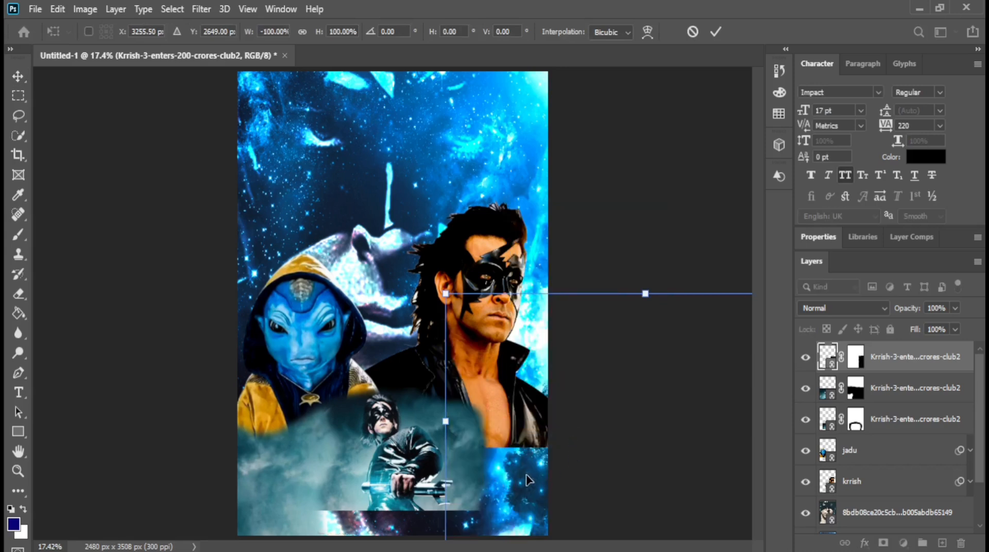
{"action": "scroll", "coordinate": [528, 479], "scroll_direction": "down", "scroll_amount": 2}
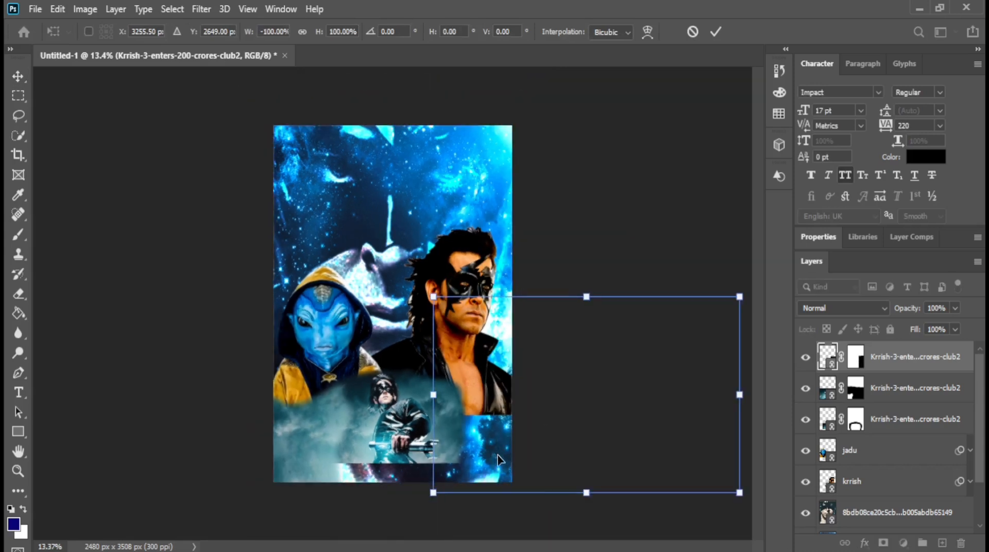
{"action": "left_click_drag", "start_coordinate": [498, 458], "coordinate": [417, 479]}
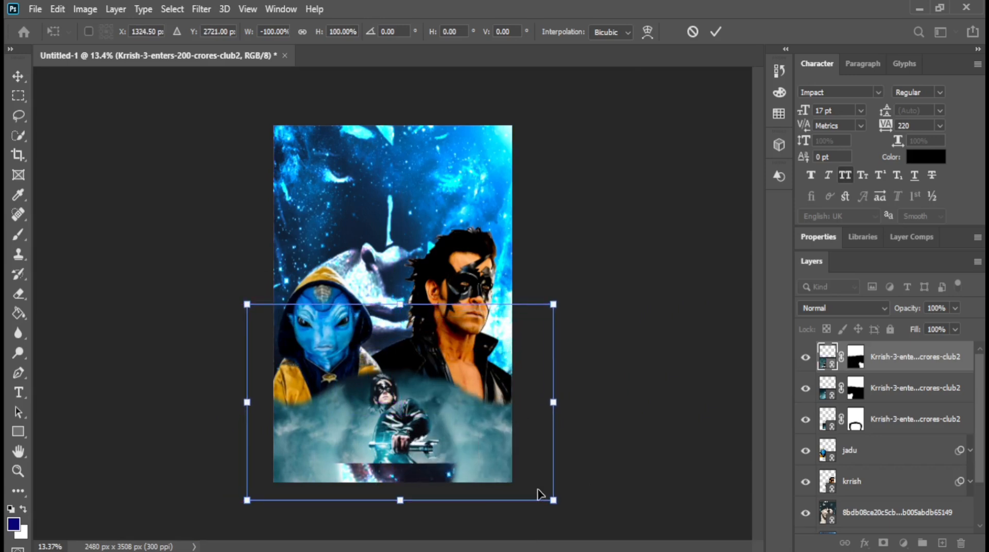
{"action": "key", "text": "Return"}
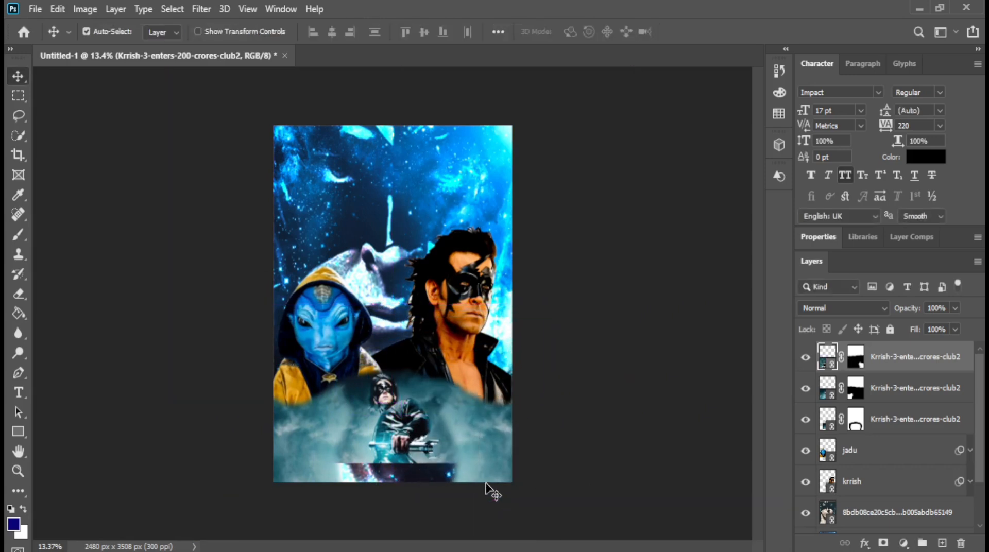
Move the small central figure down to the page's bottom edge and shift the right smoke patch slightly down
{"action": "scroll", "coordinate": [487, 490], "scroll_direction": "up", "scroll_amount": 3}
{"action": "scroll", "coordinate": [515, 489], "scroll_direction": "down", "scroll_amount": 2}
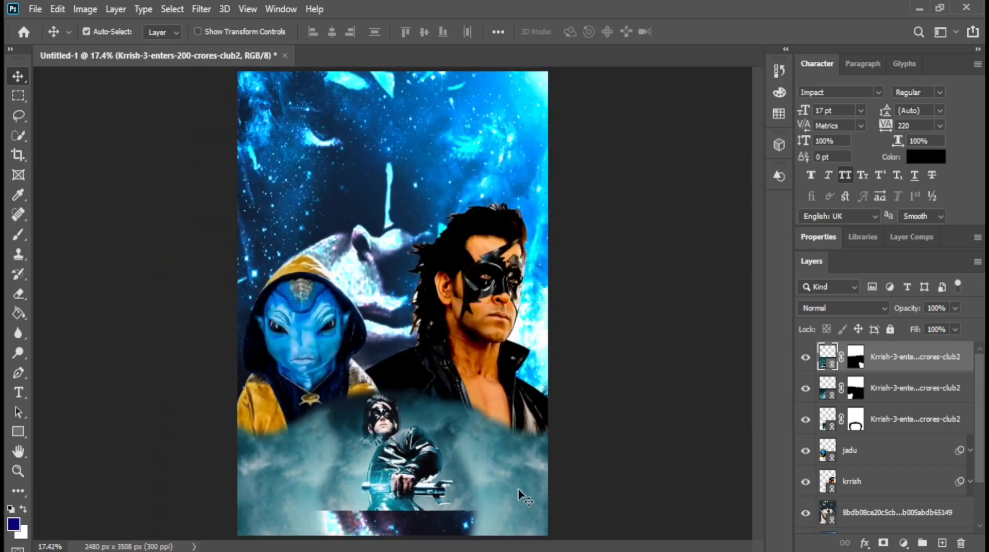
{"action": "left_click_drag", "start_coordinate": [346, 435], "coordinate": [346, 470]}
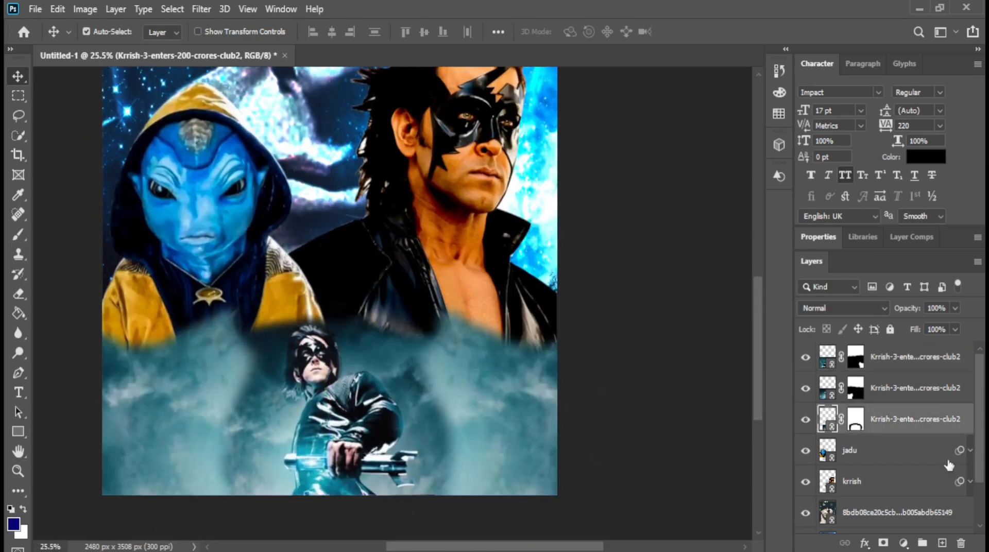
{"action": "left_click", "coordinate": [929, 393]}
{"action": "left_click_drag", "start_coordinate": [494, 405], "coordinate": [489, 422]}
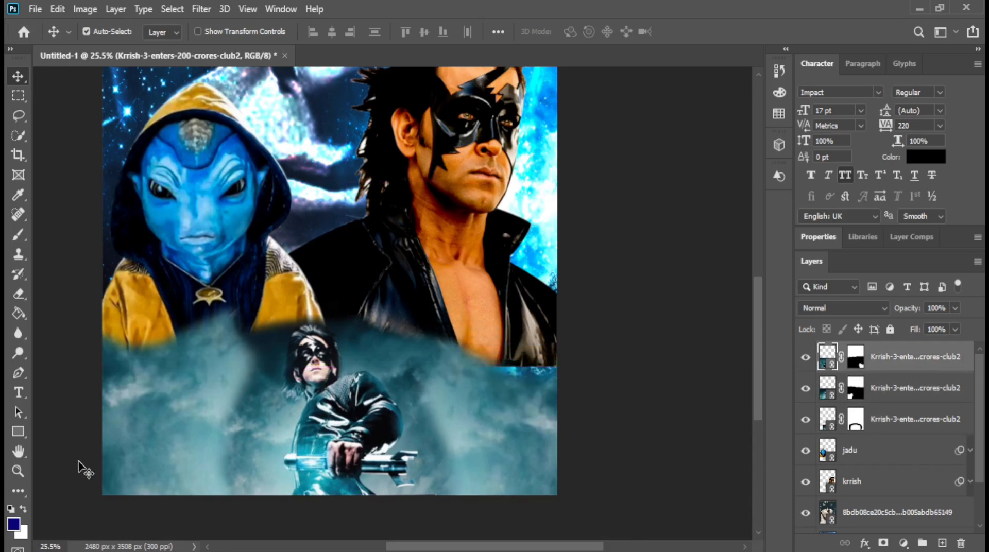
Paint white on the right smoke copy's mask to extend the smoke over the bottom edge of krrish's coat
{"action": "left_click", "coordinate": [21, 238]}
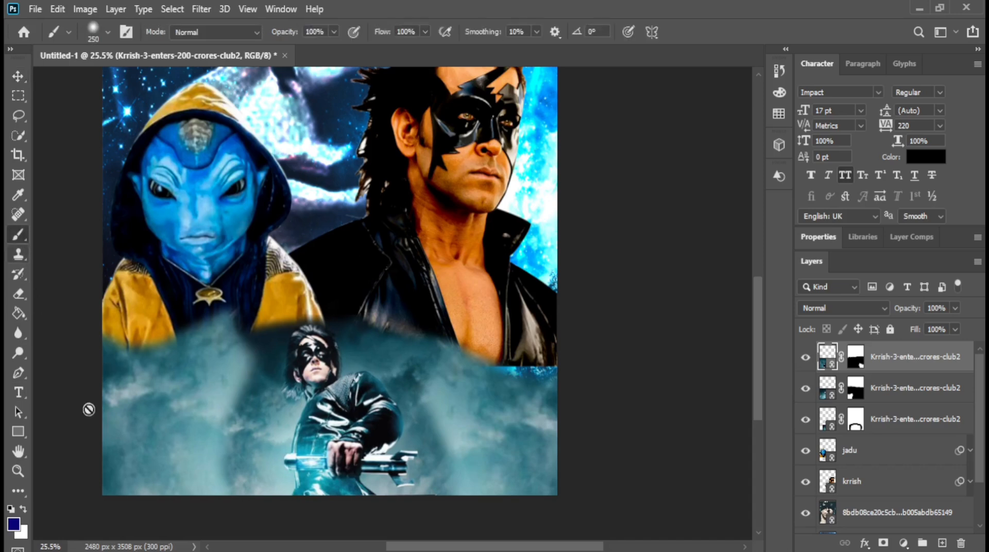
{"action": "left_click", "coordinate": [856, 357]}
{"action": "mouse_move", "coordinate": [578, 370]}
{"action": "left_mouse_down"}
{"action": "mouse_move", "coordinate": [477, 372]}
{"action": "mouse_move", "coordinate": [447, 360]}
{"action": "mouse_move", "coordinate": [567, 355]}
{"action": "left_mouse_up"}
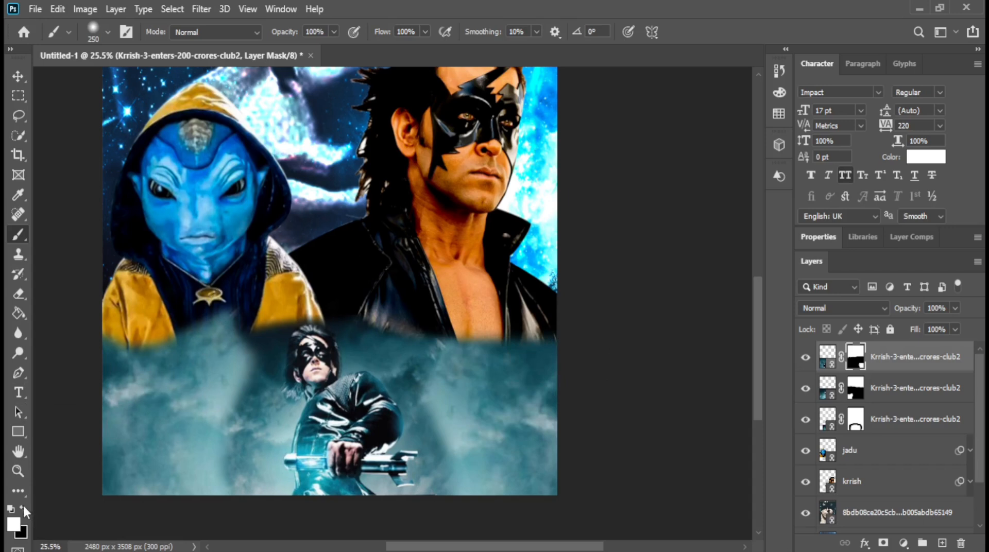
Paint black on the left smoke layer's mask to clear the smoke from the lower part of jadu's robe
{"action": "left_click", "coordinate": [23, 508]}
{"action": "left_click", "coordinate": [855, 389]}
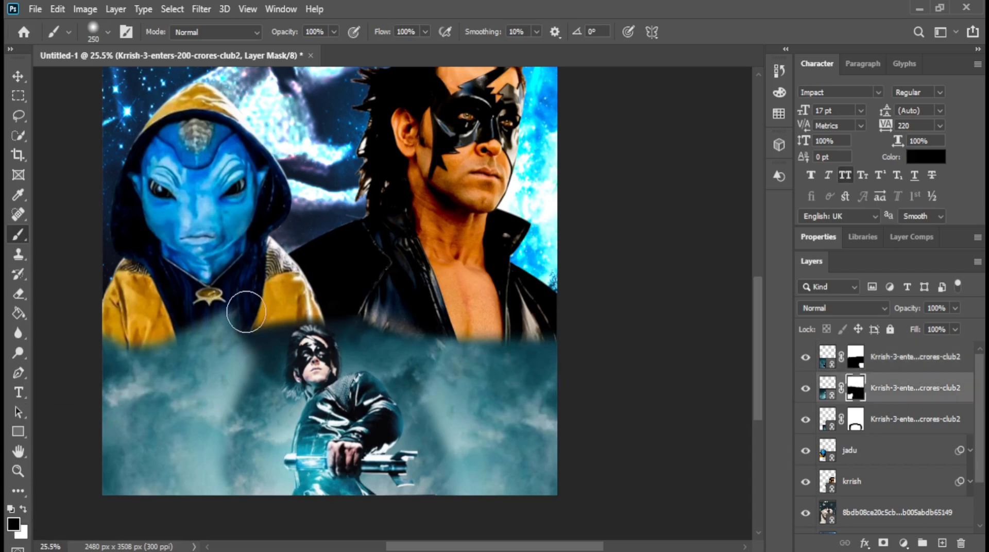
{"action": "left_click_drag", "start_coordinate": [242, 309], "coordinate": [169, 318]}
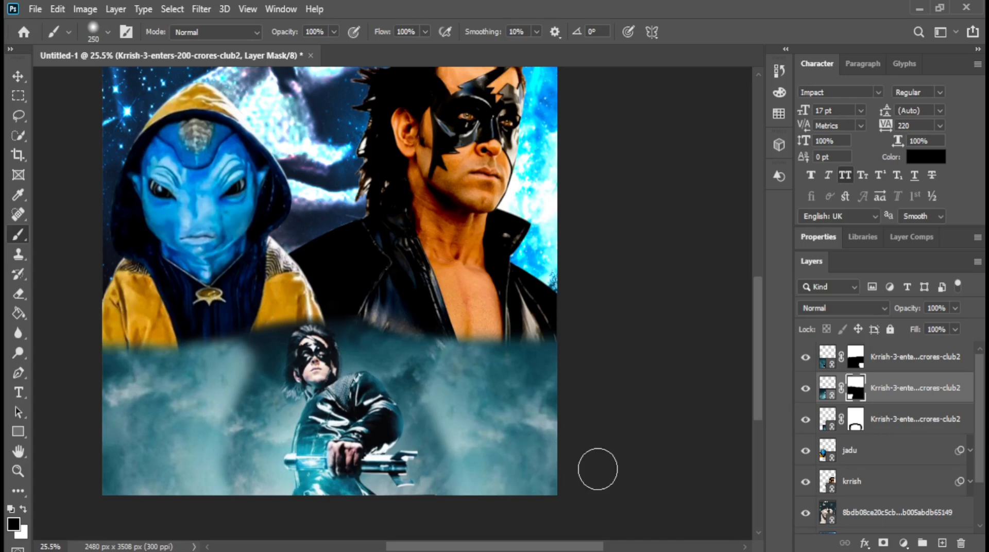
Shift the krrish cut-out slightly to the right
{"action": "key", "text": "ctrl+0"}
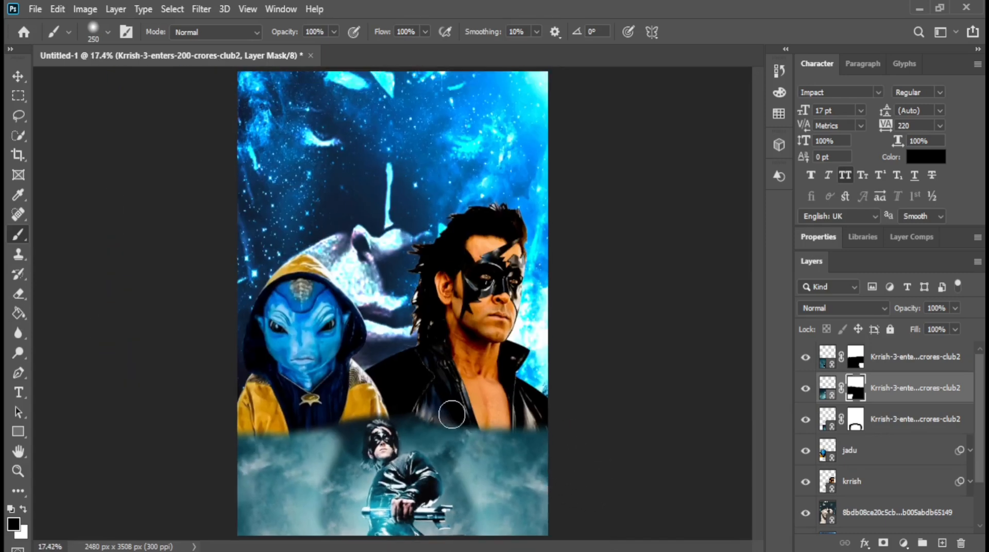
{"action": "left_click", "coordinate": [19, 77]}
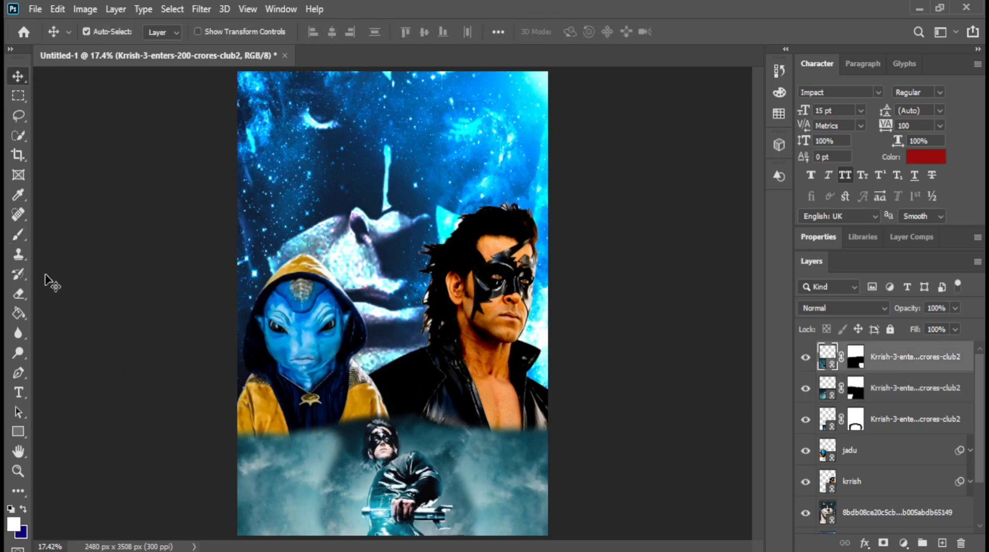
Set the Type tool's text colour to black
{"action": "left_click", "coordinate": [19, 392]}
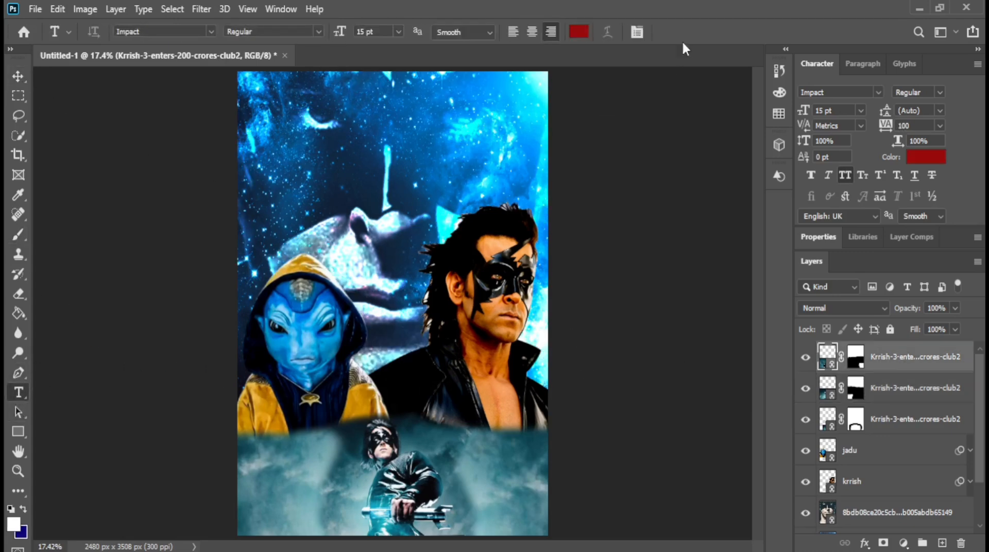
{"action": "left_click", "coordinate": [579, 33]}
{"action": "left_click_drag", "start_coordinate": [314, 110], "coordinate": [222, 69]}
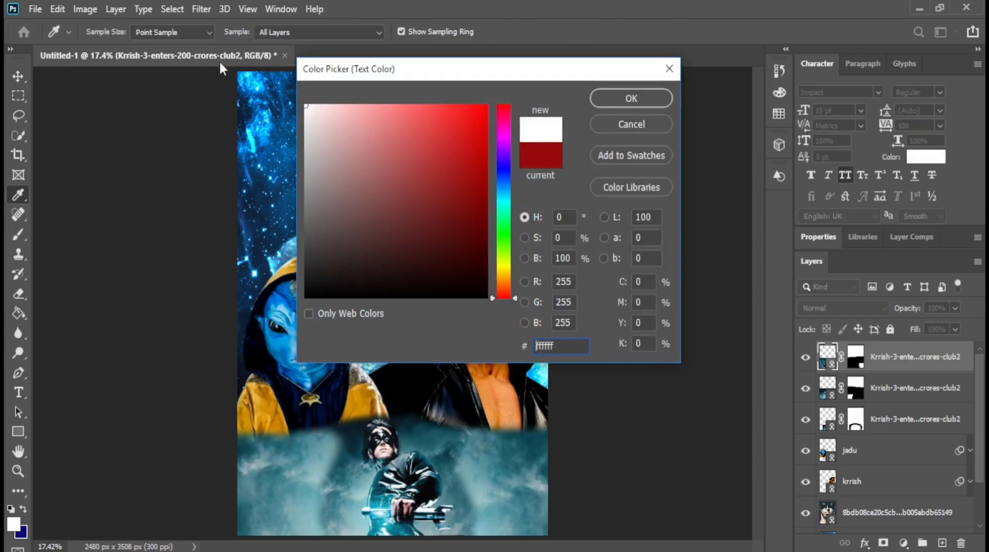
{"action": "left_click_drag", "start_coordinate": [447, 260], "coordinate": [486, 298]}
{"action": "left_click", "coordinate": [632, 98]}
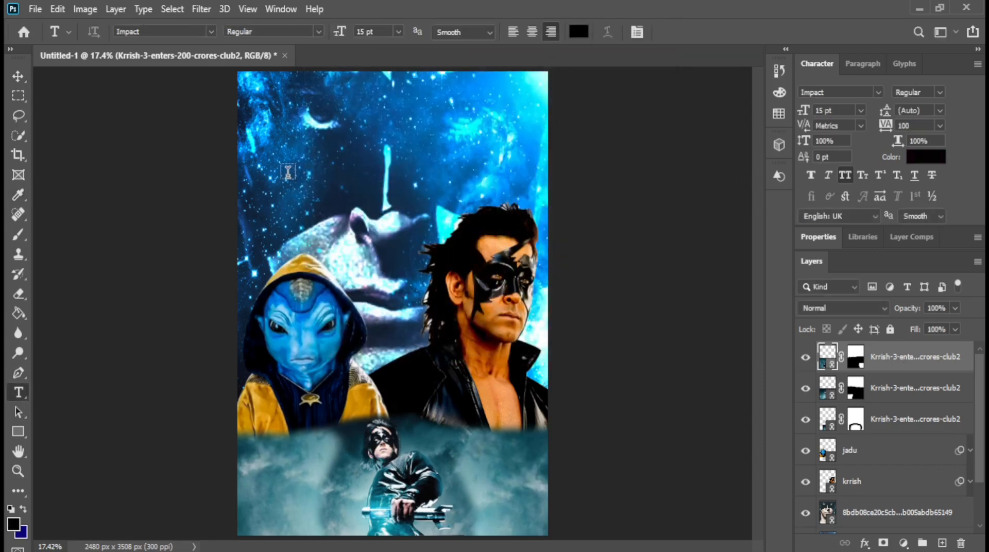
Add the 25 pt text "THIS INDEPENDENCE DAY" in the upper part of the poster and move it fully onto the page
{"action": "left_click", "coordinate": [241, 162]}
{"action": "type", "text": "INDE"}
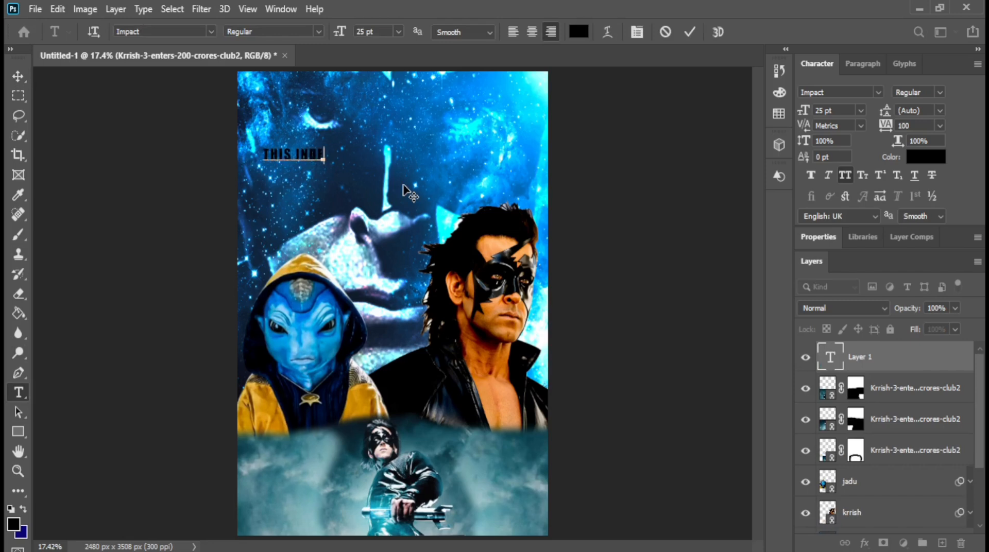
{"action": "type", "text": "PENDENCE DAY"}
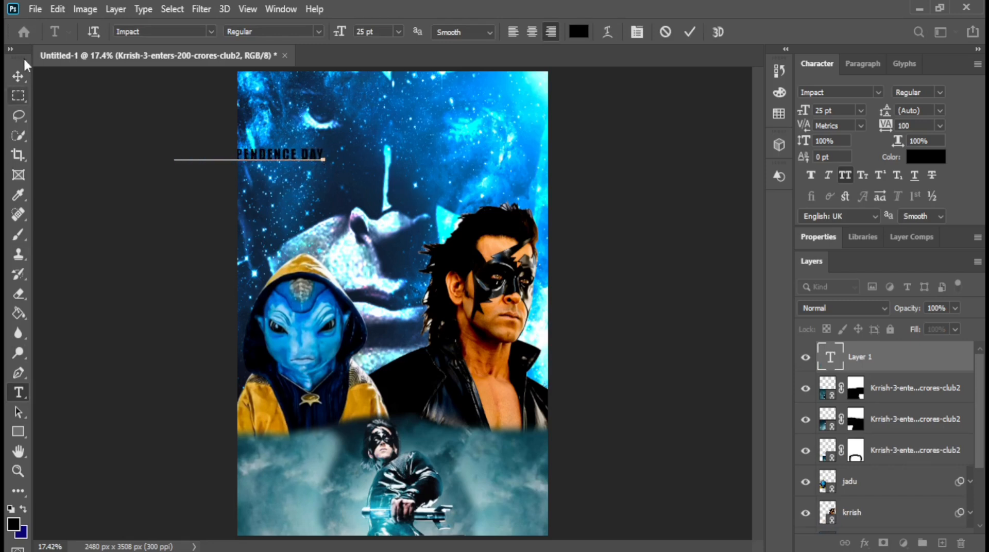
{"action": "left_click", "coordinate": [17, 76]}
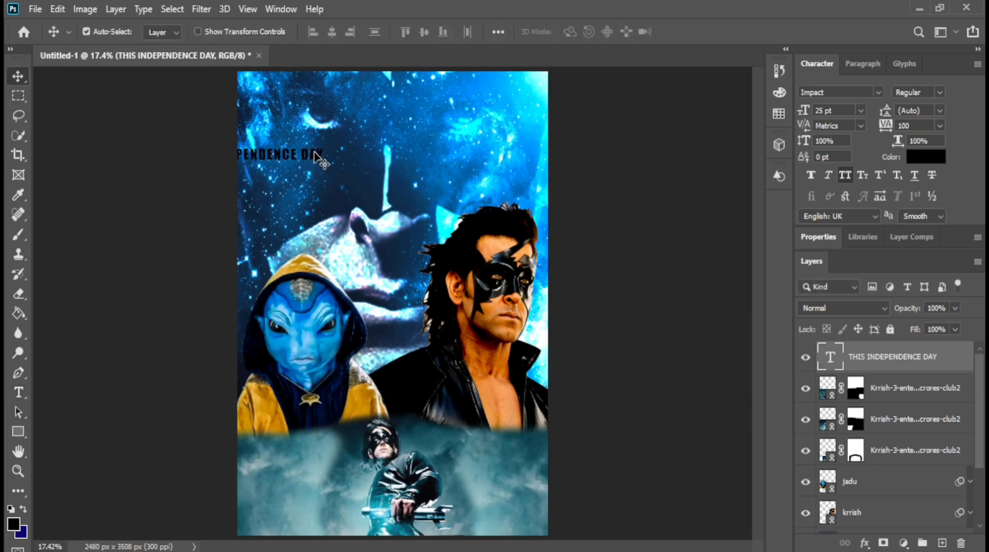
{"action": "left_click_drag", "start_coordinate": [316, 154], "coordinate": [460, 155]}
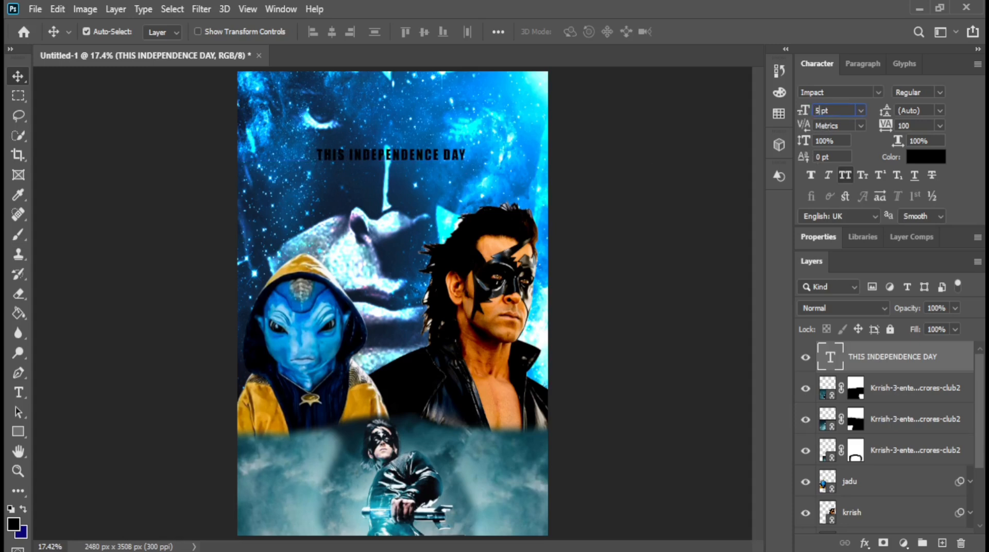
Set the "THIS INDEPENDENCE DAY" text size to 40 pt and centre it across the page above the two characters
{"action": "key", "text": "Return"}
{"action": "left_click_drag", "start_coordinate": [457, 158], "coordinate": [512, 166]}
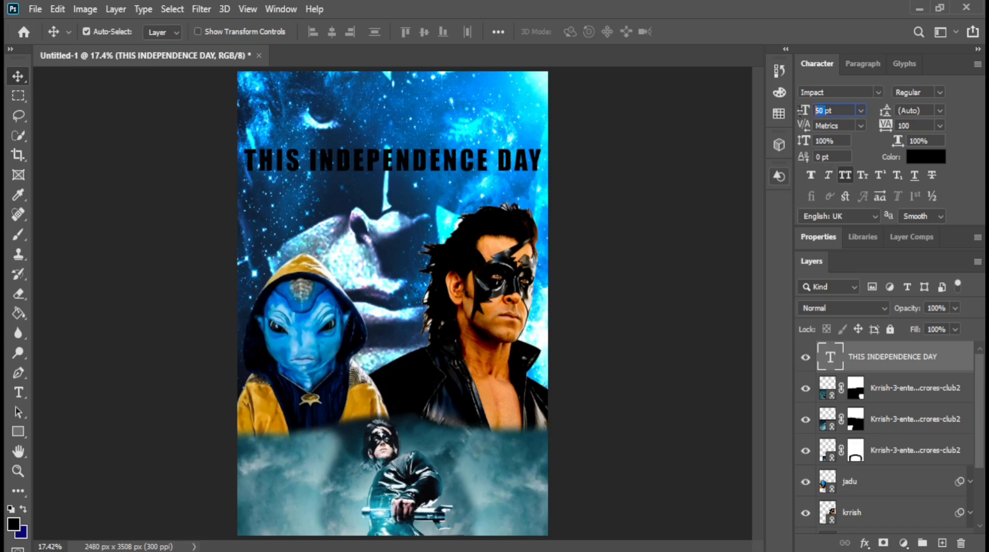
{"action": "type", "text": "40"}
{"action": "key", "text": "Return"}
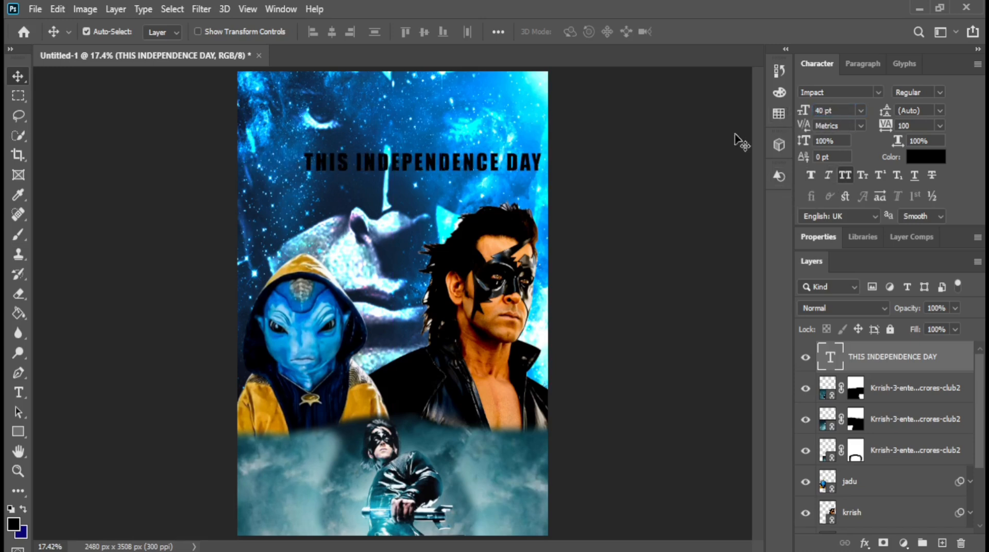
{"action": "left_click_drag", "start_coordinate": [443, 167], "coordinate": [410, 168]}
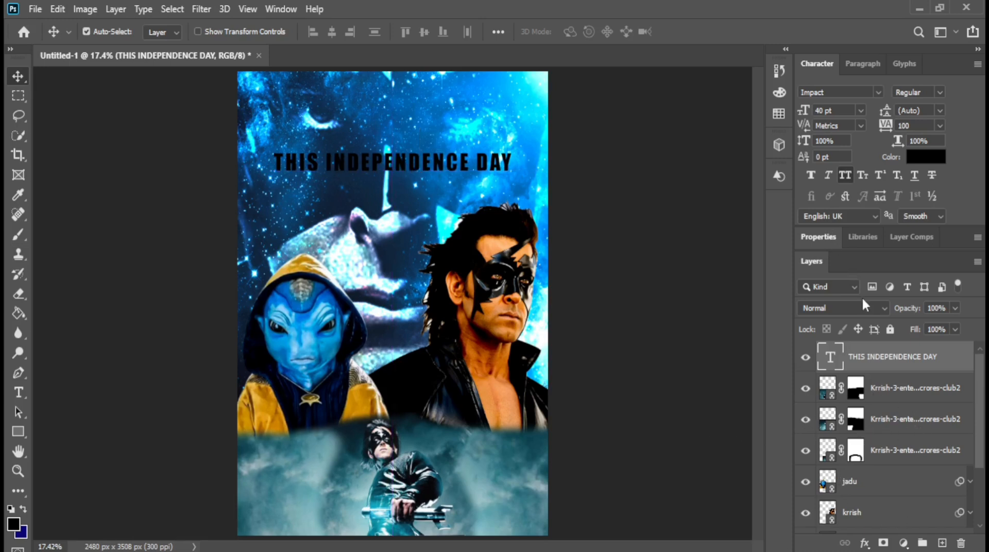
Set the text layer's blend mode to Divide and add a Multiply drop shadow with 100% opacity, 21% spread and 73 px size
{"action": "left_click", "coordinate": [881, 308]}
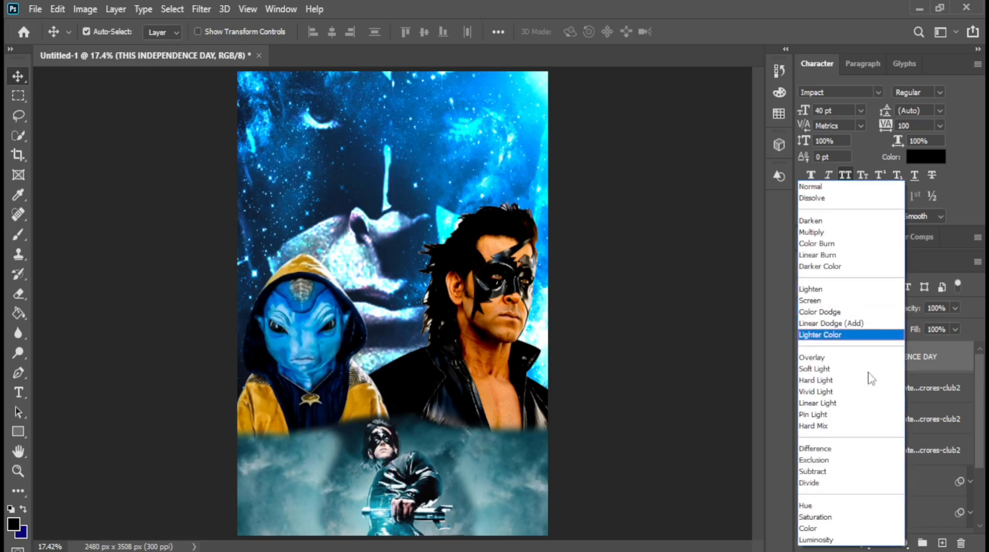
{"action": "left_click", "coordinate": [846, 483]}
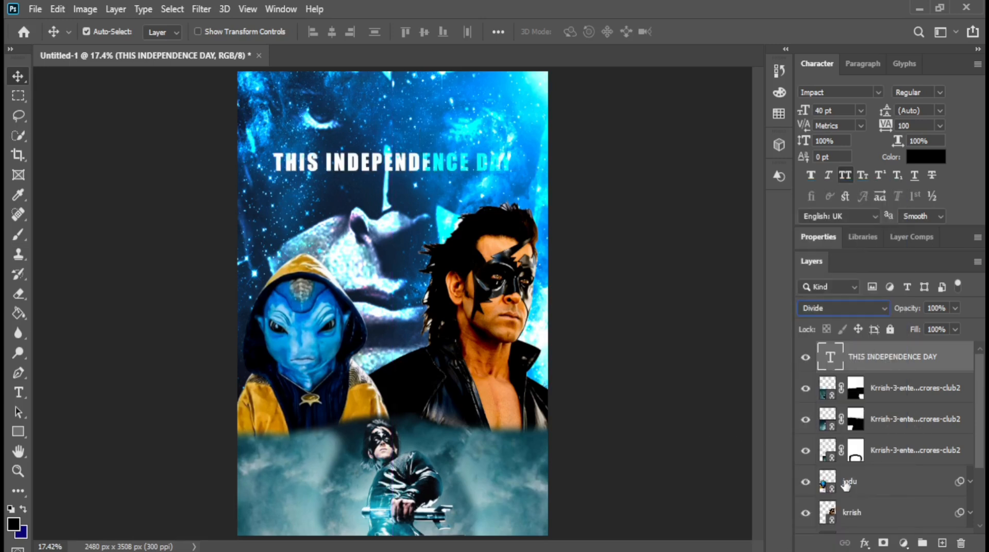
{"action": "double_click", "coordinate": [950, 367]}
{"action": "left_click", "coordinate": [514, 466]}
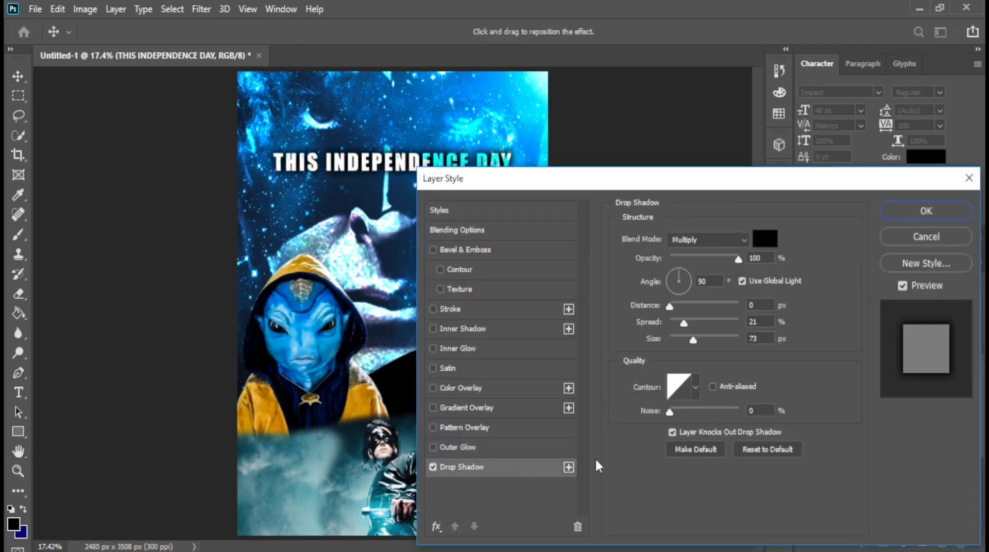
{"action": "left_click", "coordinate": [926, 210]}
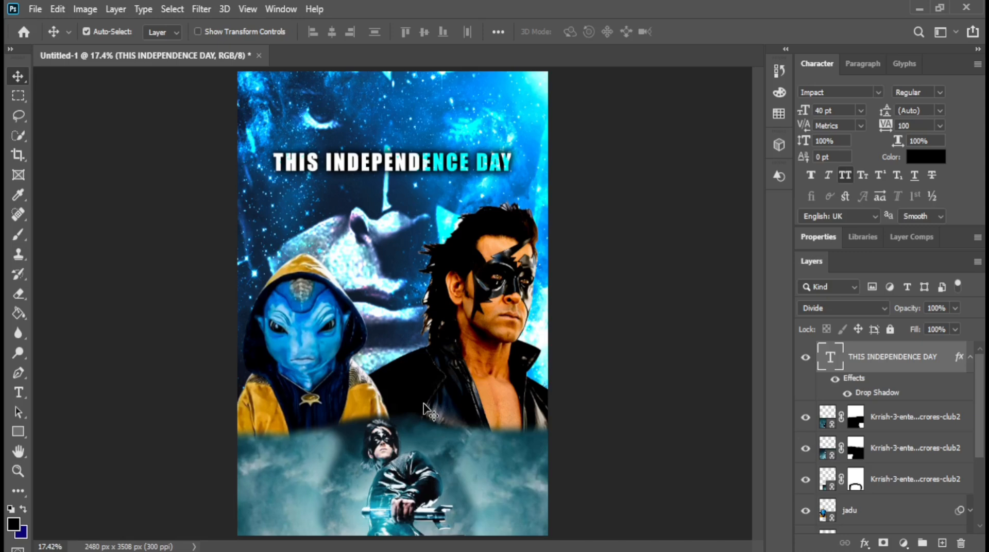
Place the Krrish-PNG-HD-Photo title image as a linked file and position it across the smoke at the page's bottom
{"action": "left_click", "coordinate": [35, 9]}
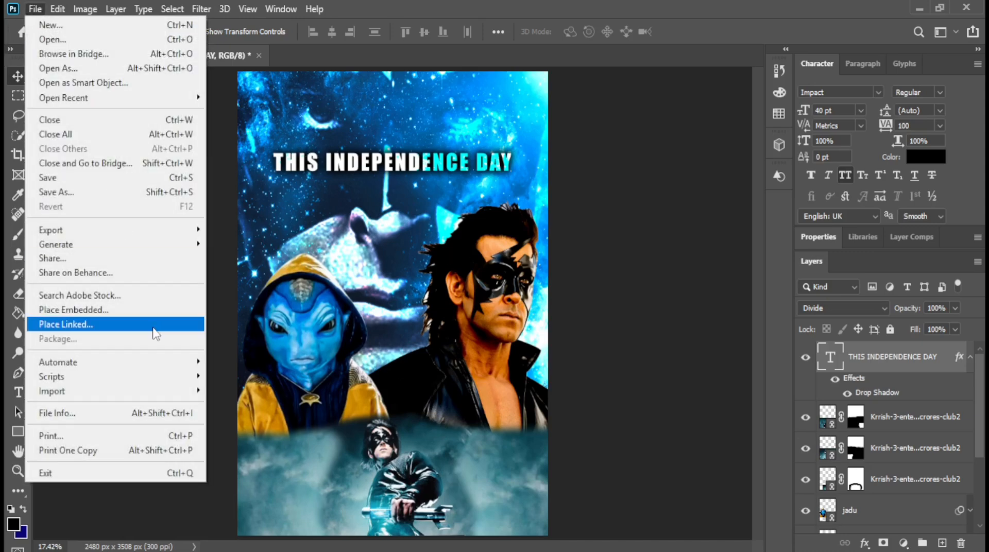
{"action": "left_click", "coordinate": [77, 326]}
{"action": "double_click", "coordinate": [740, 264]}
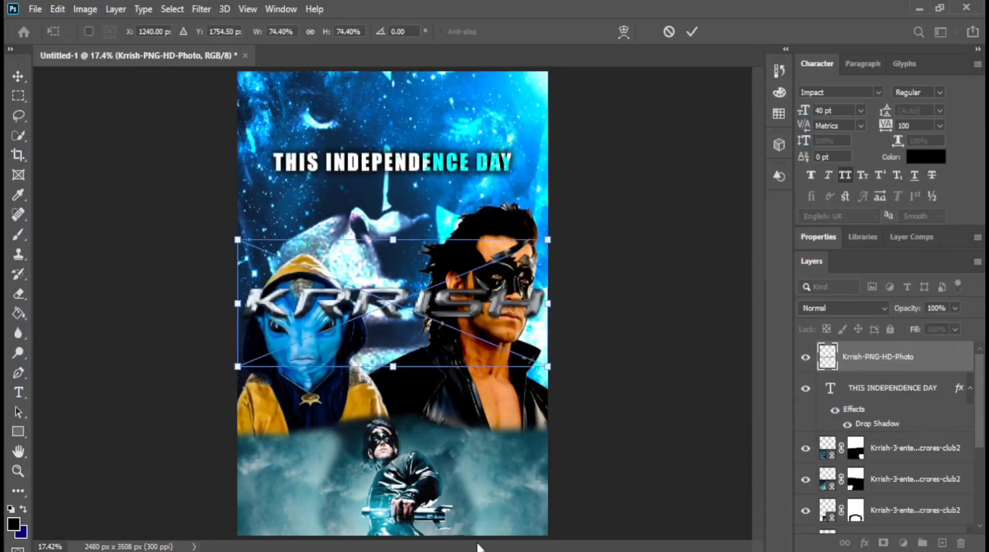
{"action": "left_click_drag", "start_coordinate": [391, 307], "coordinate": [386, 491]}
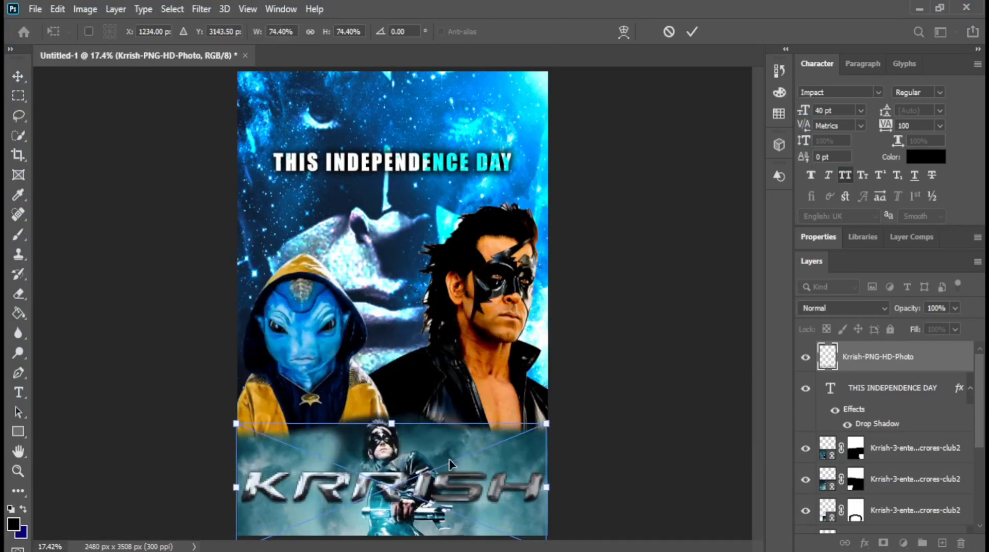
{"action": "key", "text": "Return"}
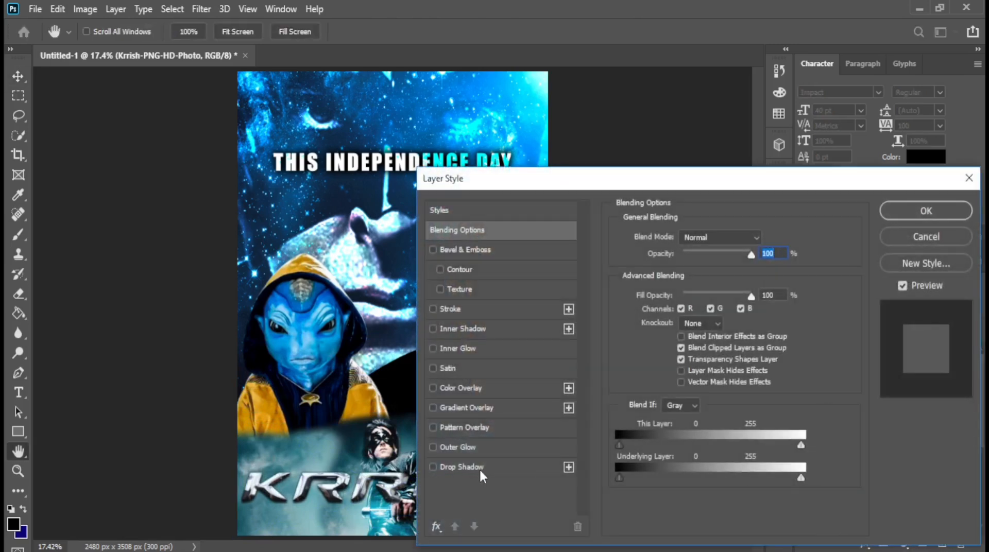
Add a drop shadow to the KRRISH title with 5% spread and 29 px size
{"action": "left_click", "coordinate": [479, 468]}
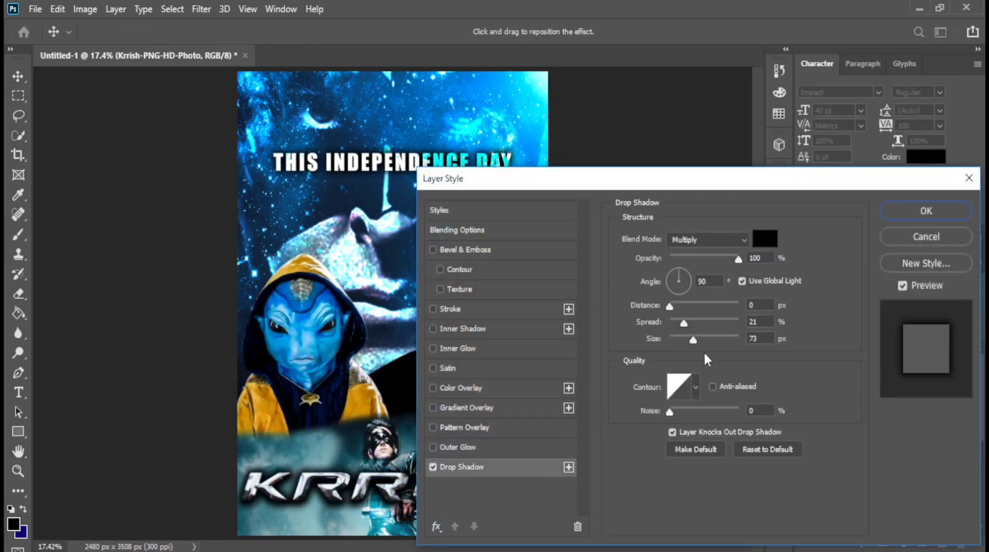
{"action": "left_click_drag", "start_coordinate": [696, 344], "coordinate": [676, 328]}
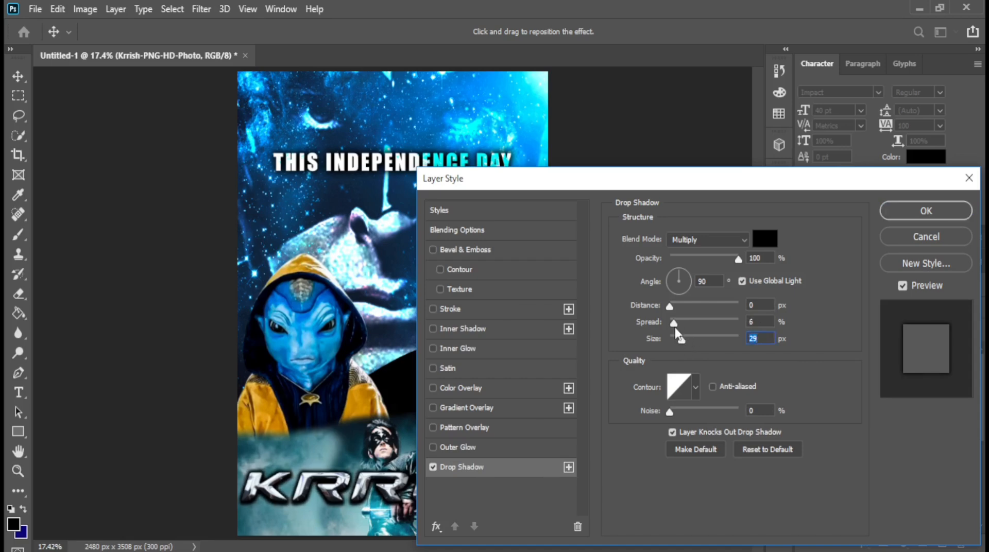
{"action": "left_click", "coordinate": [916, 212]}
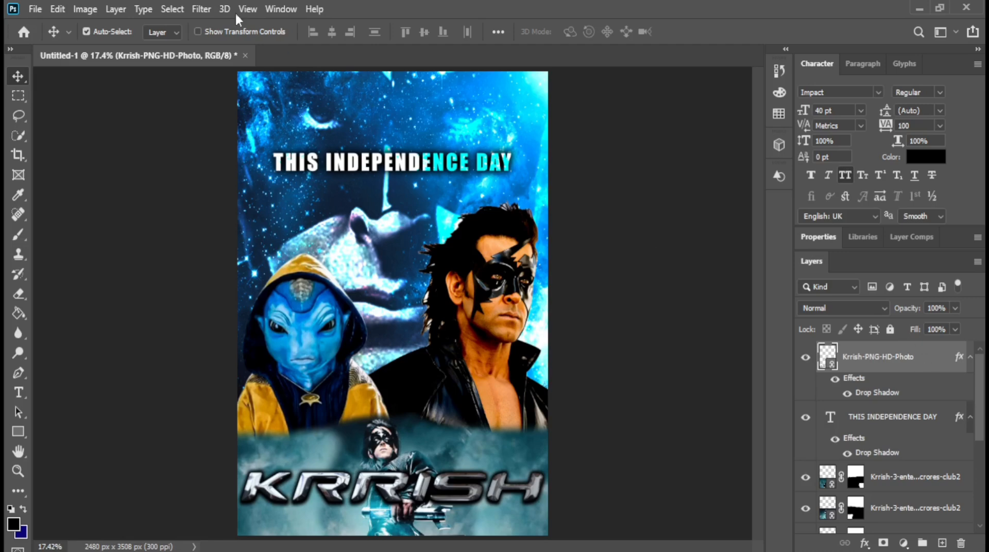
Apply the Camera Raw Filter to the KRRISH title with Blacks and Shadows both at -100
{"action": "left_click", "coordinate": [202, 10]}
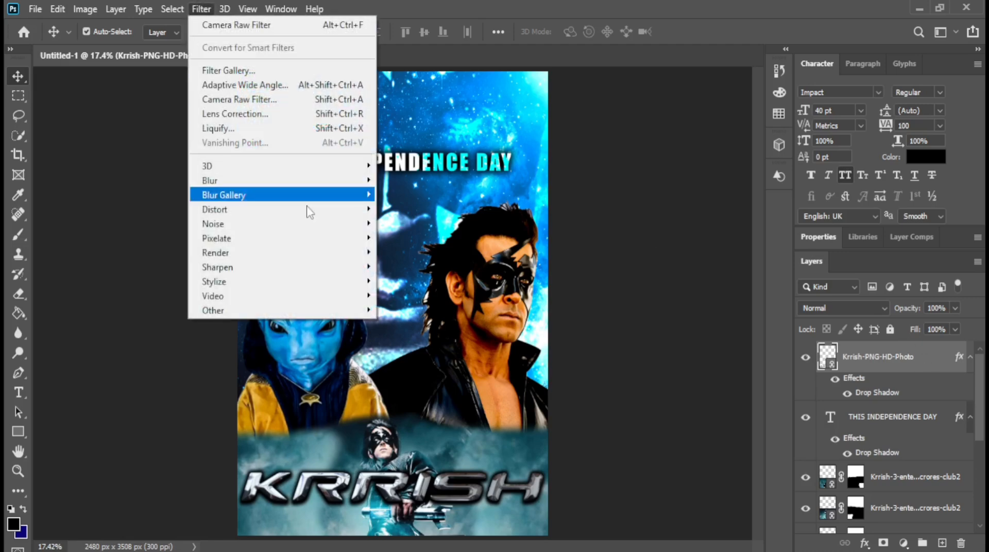
{"action": "left_click", "coordinate": [317, 102]}
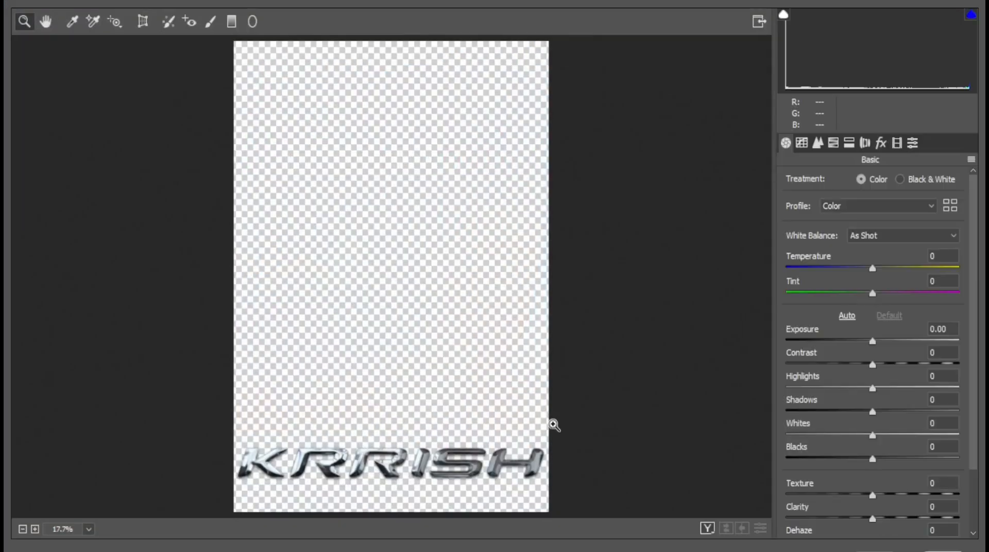
{"action": "left_click_drag", "start_coordinate": [872, 460], "coordinate": [777, 477]}
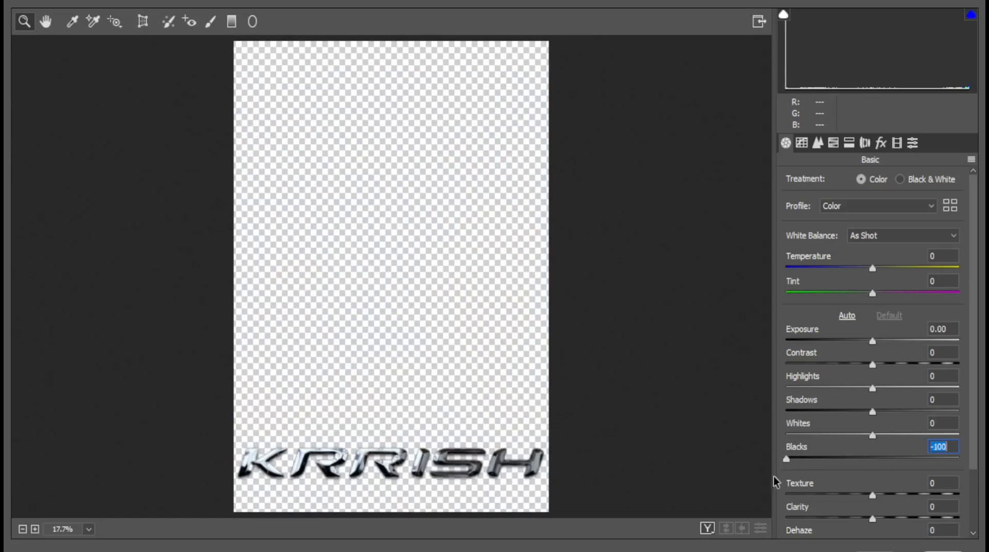
{"action": "left_click_drag", "start_coordinate": [869, 414], "coordinate": [741, 432]}
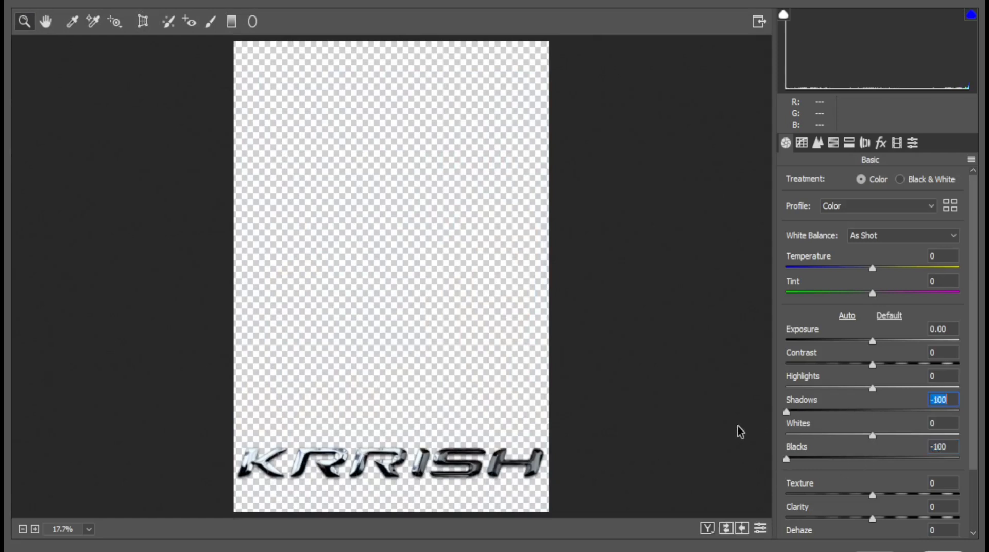
{"action": "left_click", "coordinate": [953, 547]}
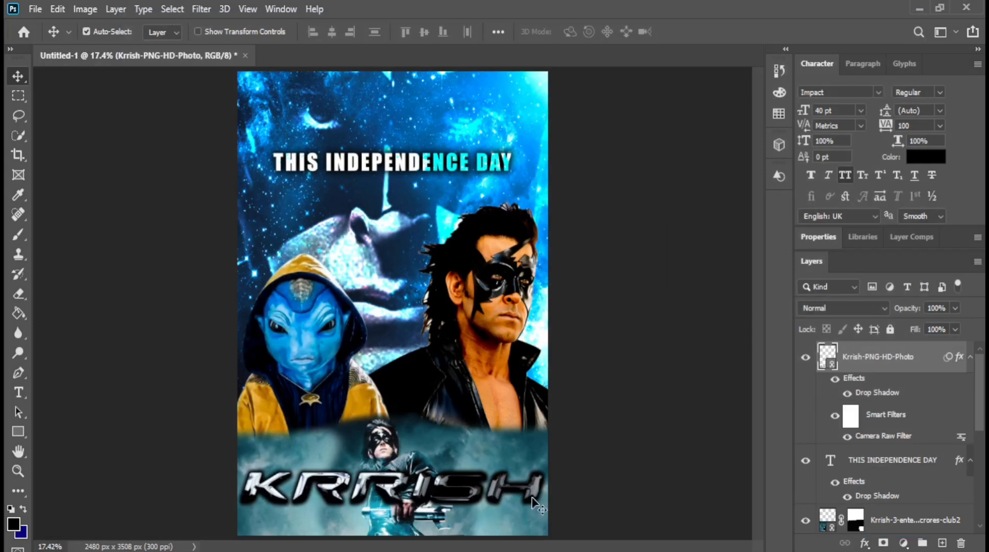
Set the KRRISH title's drop shadow to 0% spread and 40 px size, and collapse the effects lists of the title and tagline layers
{"action": "double_click", "coordinate": [961, 358]}
{"action": "left_click", "coordinate": [492, 466]}
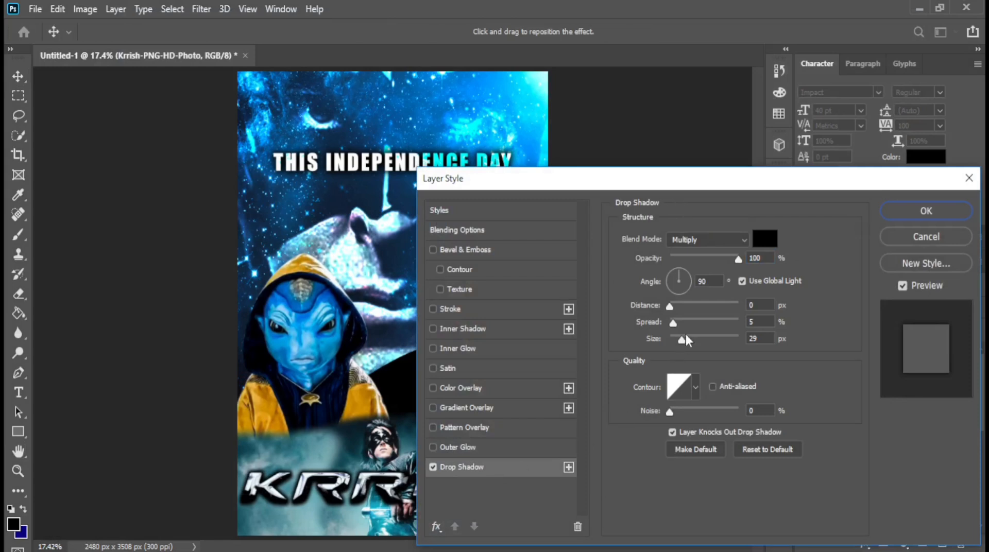
{"action": "left_click_drag", "start_coordinate": [682, 340], "coordinate": [678, 341]}
{"action": "left_click_drag", "start_coordinate": [720, 184], "coordinate": [752, 56]}
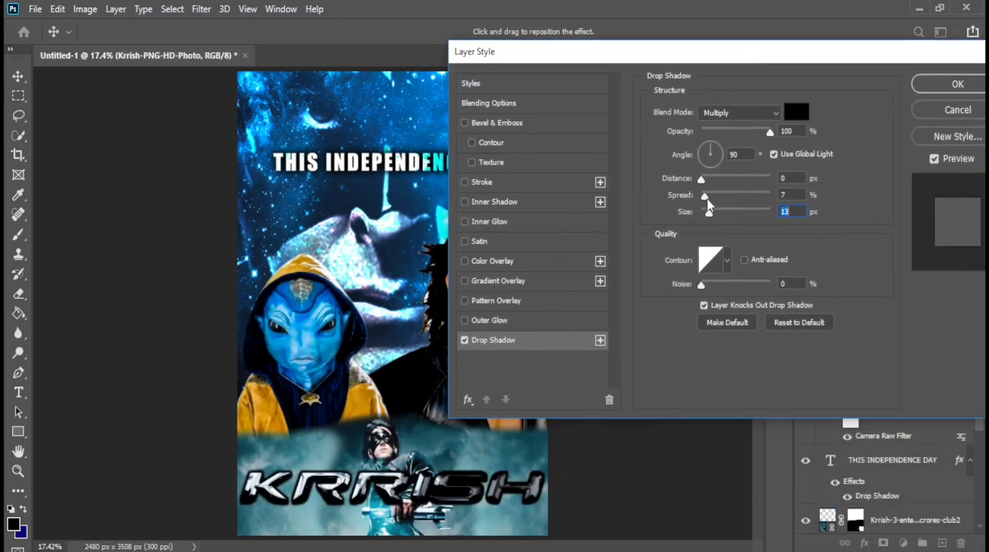
{"action": "mouse_move", "coordinate": [706, 199]}
{"action": "left_mouse_down"}
{"action": "mouse_move", "coordinate": [725, 199]}
{"action": "mouse_move", "coordinate": [699, 204]}
{"action": "mouse_move", "coordinate": [725, 212]}
{"action": "mouse_move", "coordinate": [716, 214]}
{"action": "left_mouse_up"}
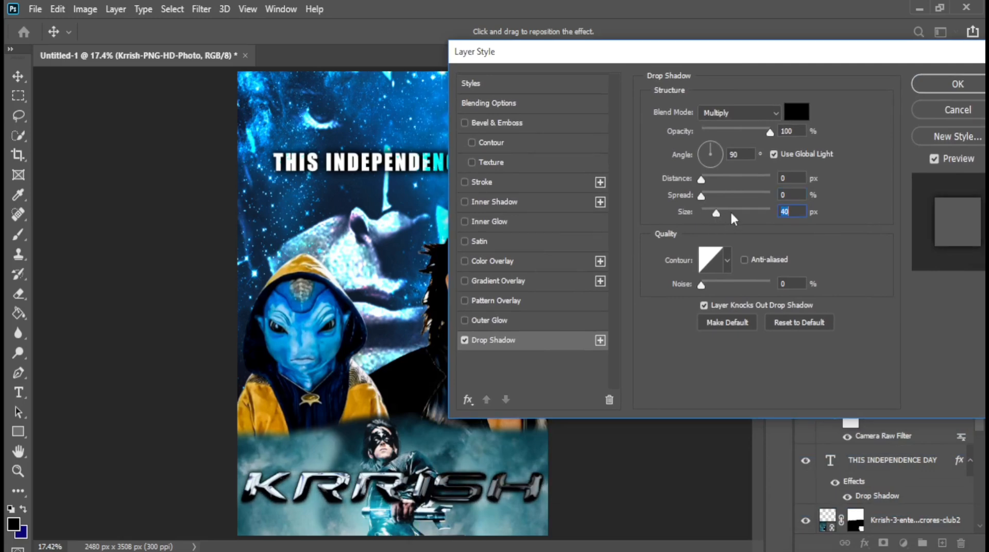
{"action": "left_click", "coordinate": [959, 86]}
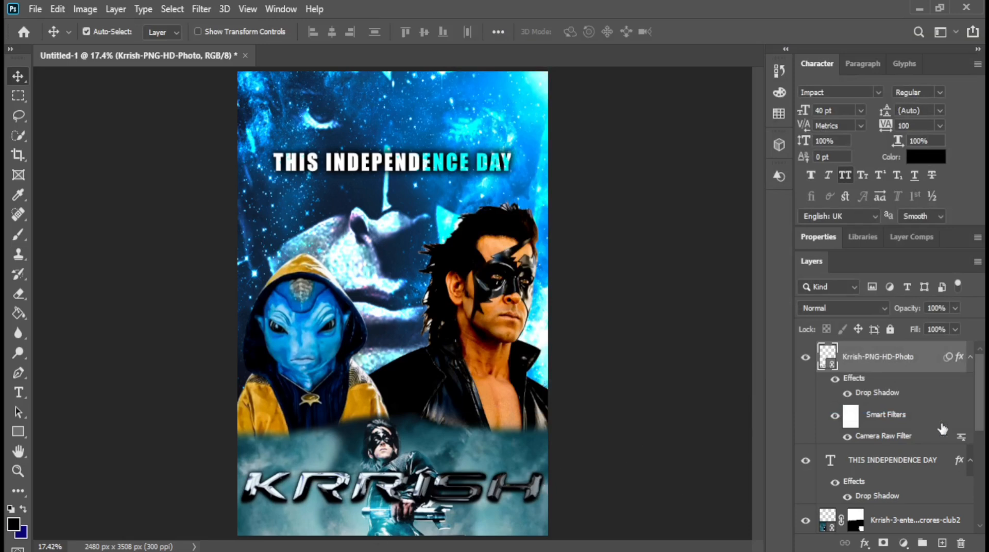
{"action": "left_click", "coordinate": [970, 358]}
{"action": "left_click", "coordinate": [971, 387]}
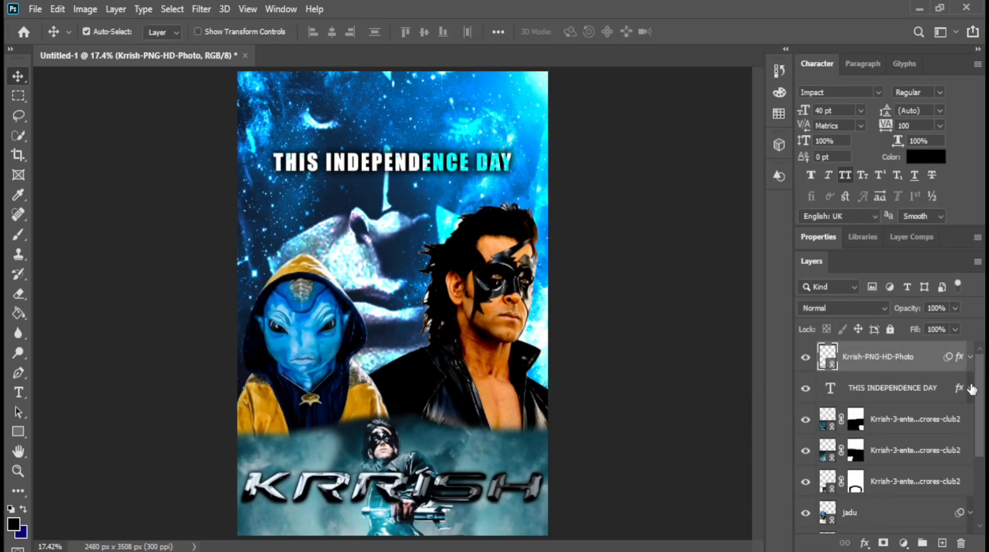
Place the Logonetflix image as a linked file, scaled down in the page's upper-right corner
{"action": "key", "text": "t"}
{"action": "left_click", "coordinate": [34, 8]}
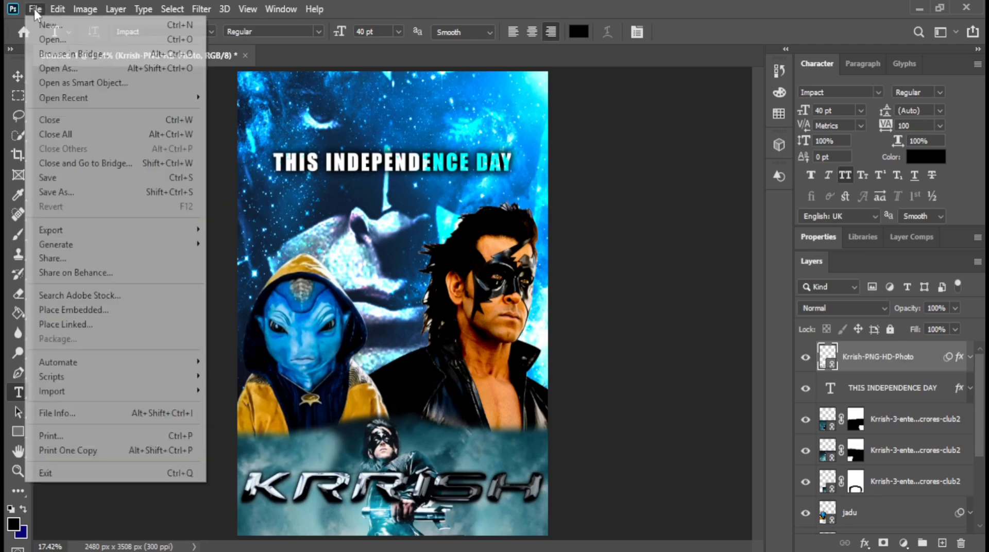
{"action": "left_click", "coordinate": [77, 326]}
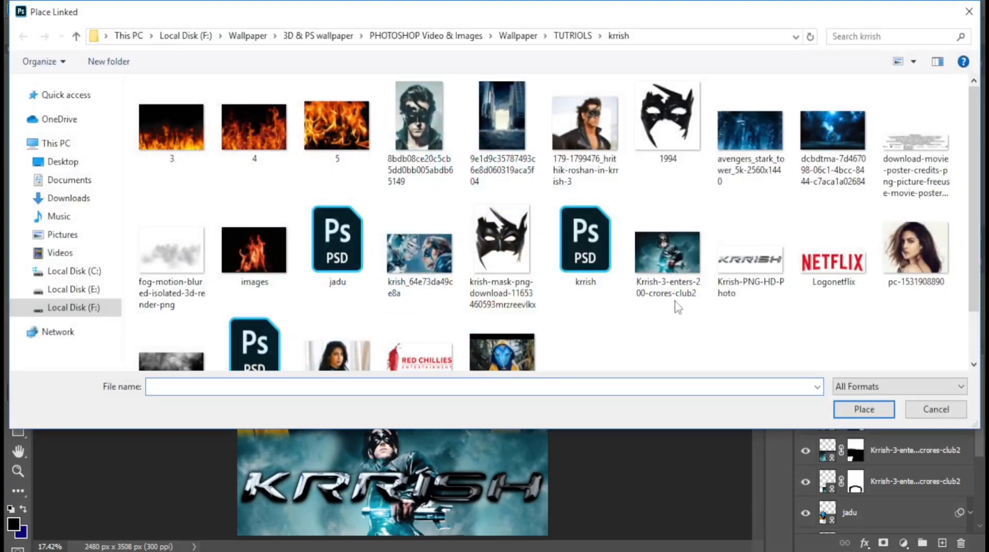
{"action": "double_click", "coordinate": [832, 252]}
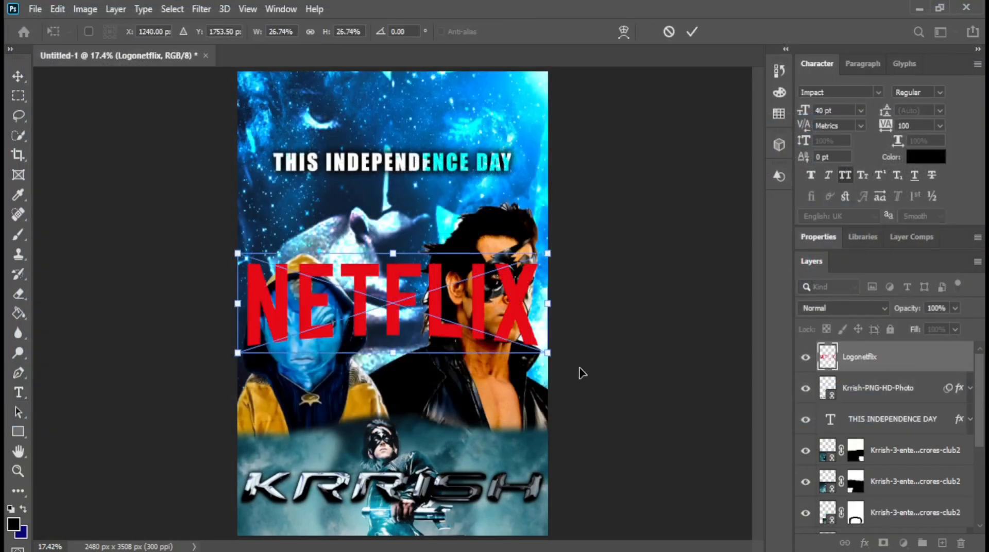
{"action": "left_click_drag", "start_coordinate": [548, 353], "coordinate": [511, 86]}
{"action": "key", "text": "Return"}
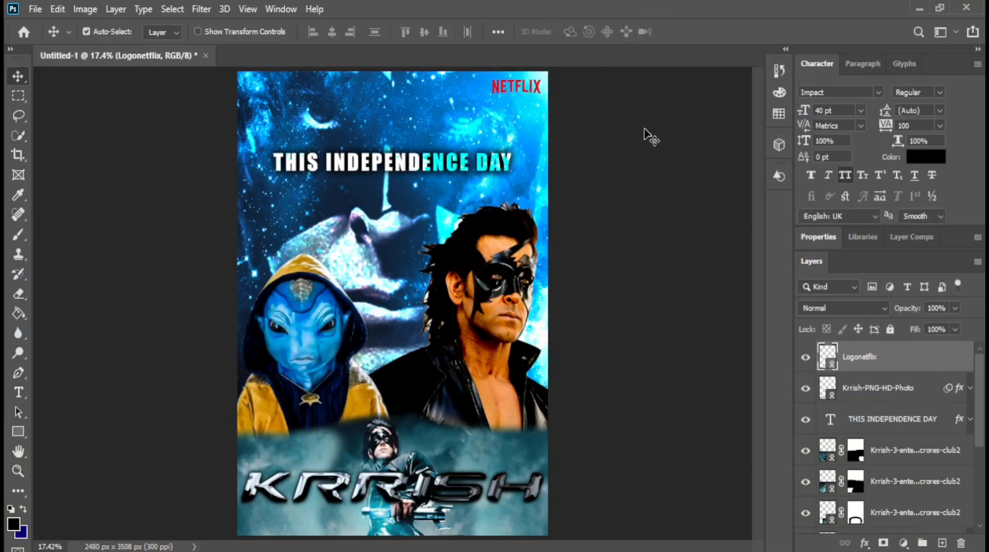
Nudge the Netflix logo slightly up and to the right, closer to the page corner
{"action": "key", "text": "Up"}
{"action": "key", "text": "Up"}
{"action": "key", "text": "Up"}
{"action": "key", "text": "Up"}
{"action": "key", "text": "Up"}
{"action": "key", "text": "Up"}
{"action": "key", "text": "Up"}
{"action": "key", "text": "Up"}
{"action": "key", "text": "Up"}
{"action": "key", "text": "Up"}
{"action": "key", "text": "Right"}
{"action": "key", "text": "Right"}
{"action": "key", "text": "Right"}
{"action": "key", "text": "Right"}
{"action": "key", "text": "Right"}
{"action": "key", "text": "Right"}
{"action": "key", "text": "Right"}
{"action": "key", "text": "Right"}
{"action": "key", "text": "Right"}
{"action": "key", "text": "Right"}
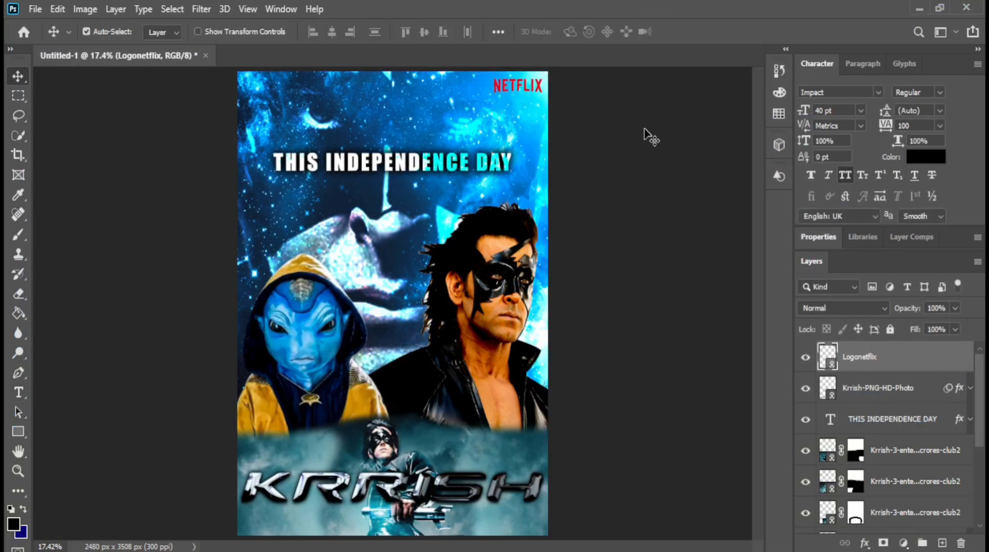
Place the Red_Chillies_Entertainment_logo image as a linked file, scaled down in the page's upper-left corner
{"action": "left_click", "coordinate": [35, 10]}
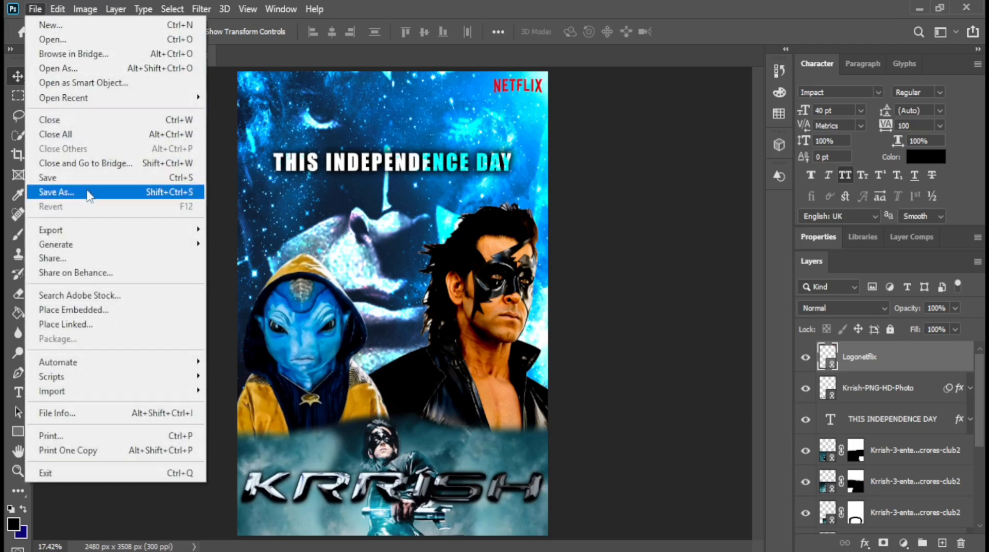
{"action": "left_click", "coordinate": [128, 327]}
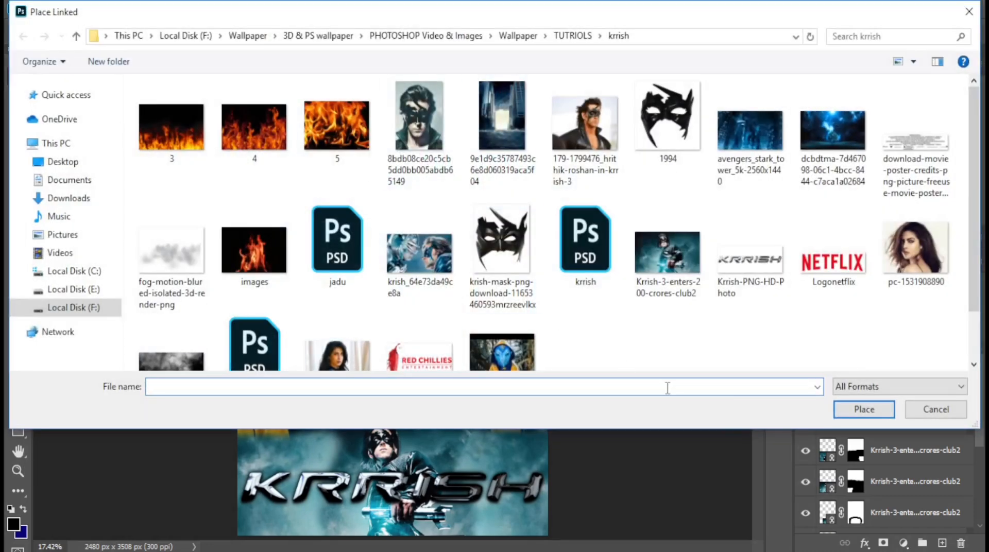
{"action": "double_click", "coordinate": [420, 355]}
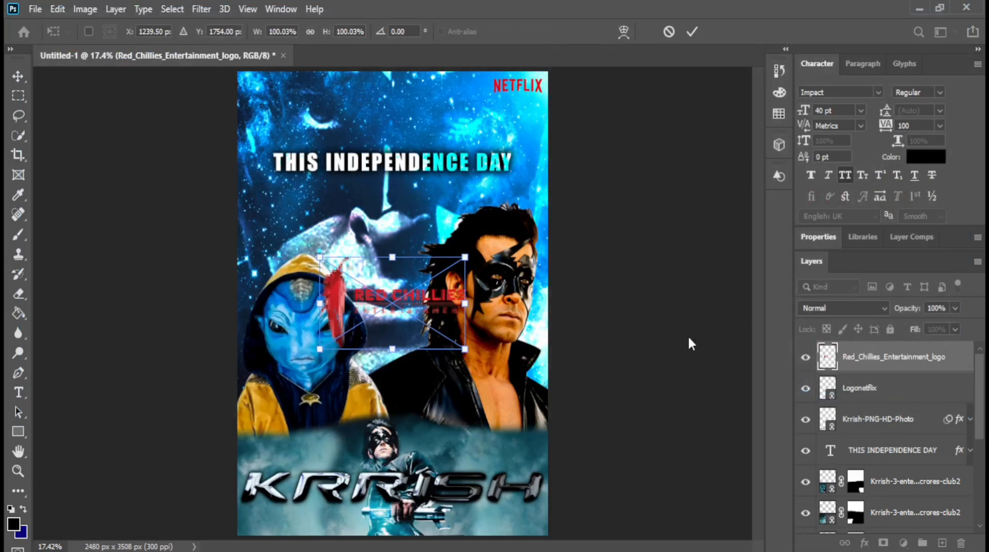
{"action": "left_click_drag", "start_coordinate": [465, 350], "coordinate": [268, 93]}
{"action": "key", "text": "Return"}
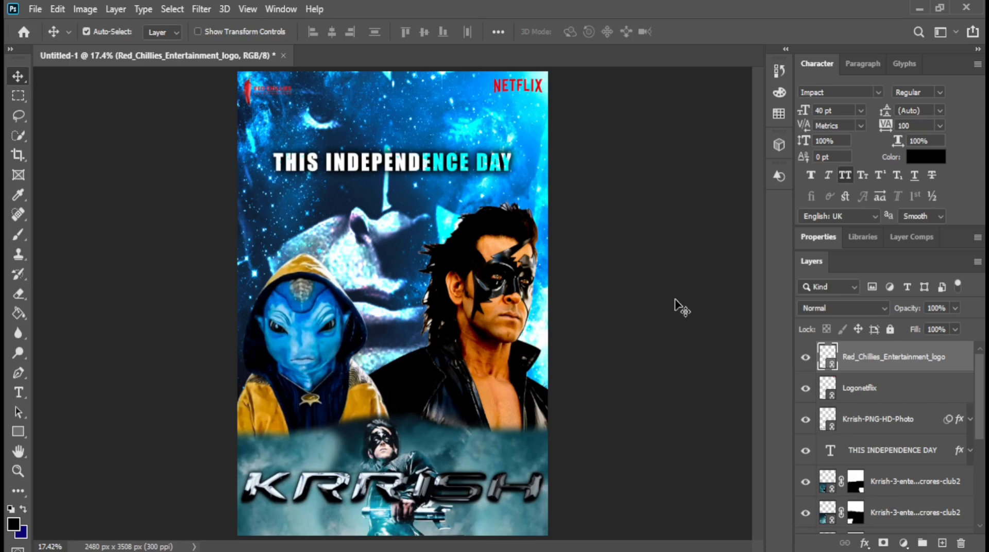
Add the text "A RED CHILLIES WORLD WIDE" and position it along the page's bottom edge below the KRRISH title
{"action": "left_click", "coordinate": [18, 394]}
{"action": "left_click", "coordinate": [337, 522]}
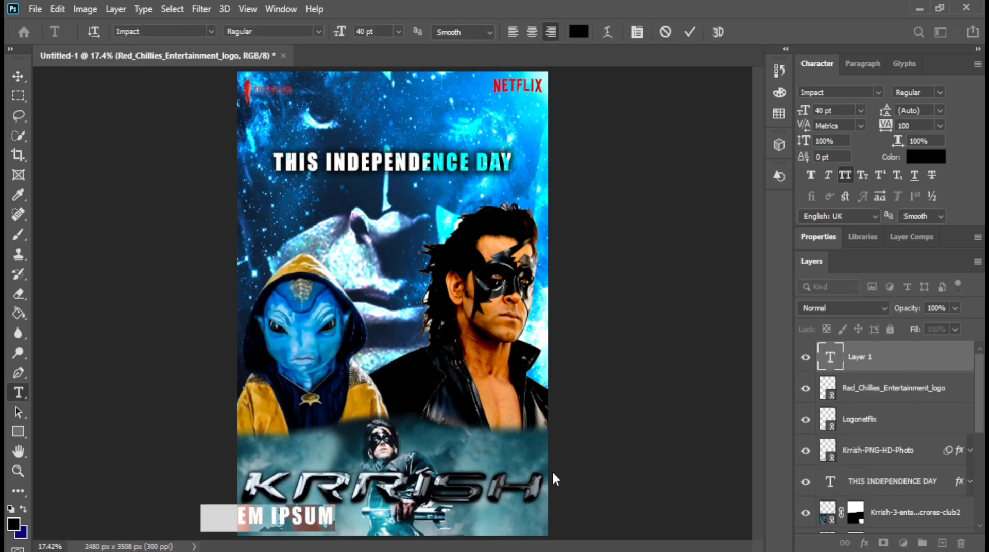
{"action": "type", "text": "A RED"}
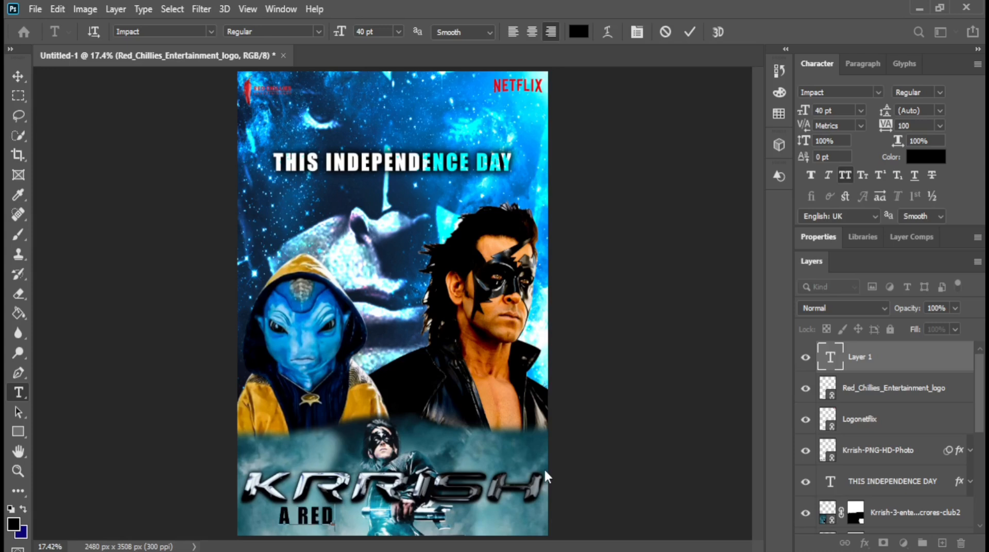
{"action": "type", "text": " CHILLIES"}
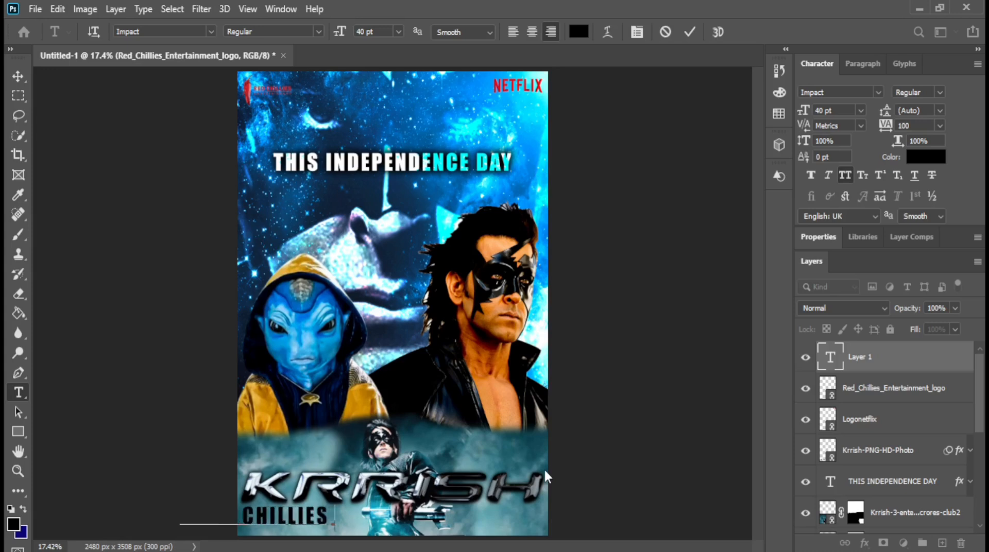
{"action": "type", "text": " WORLD WIDE"}
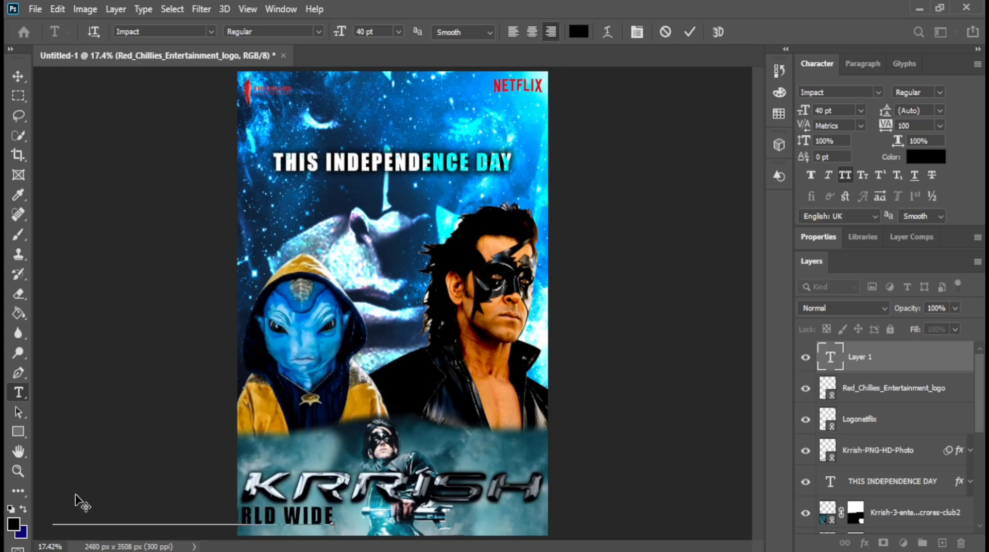
{"action": "left_click", "coordinate": [18, 77]}
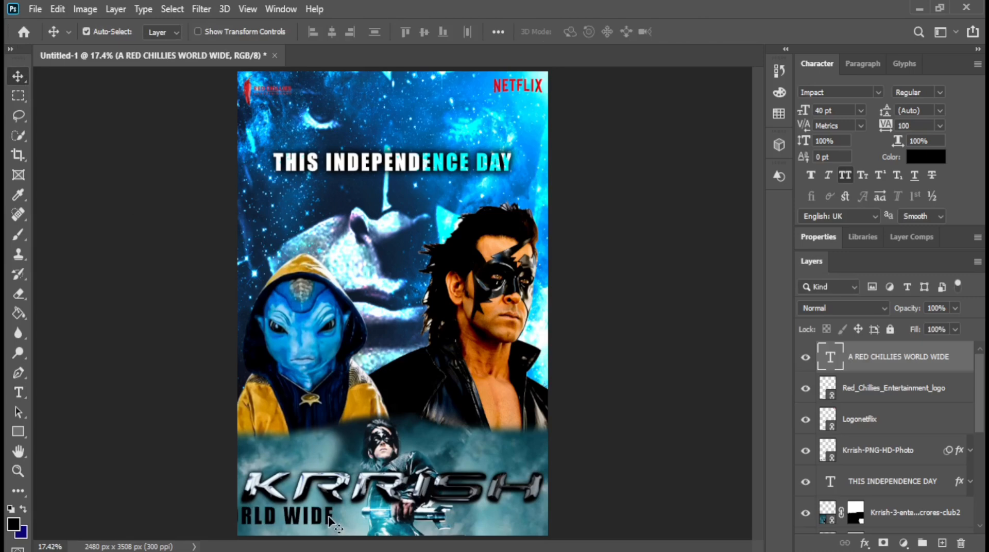
{"action": "left_click_drag", "start_coordinate": [330, 522], "coordinate": [539, 528]}
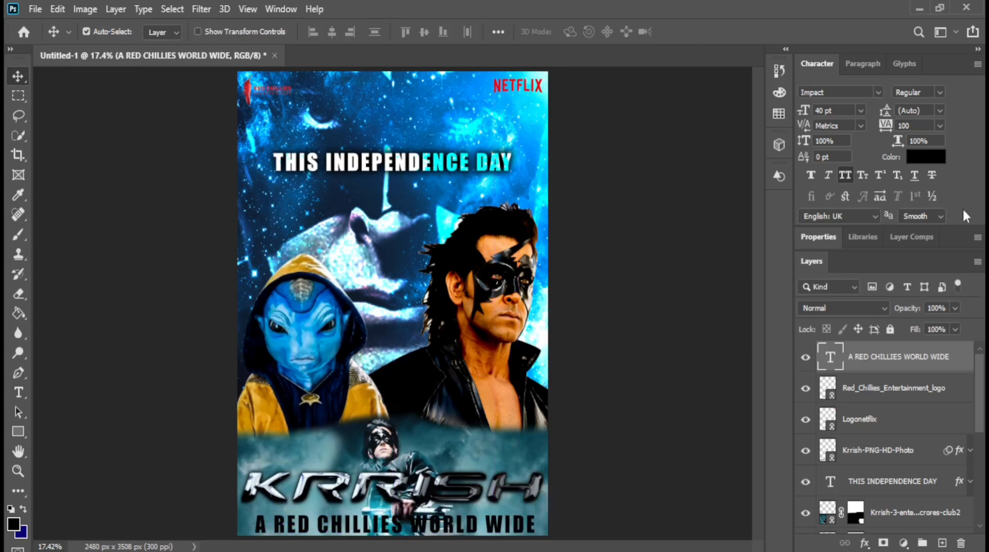
Change the color of the A RED CHILLIES WORLD WIDE text to dark red
{"action": "left_click", "coordinate": [938, 159]}
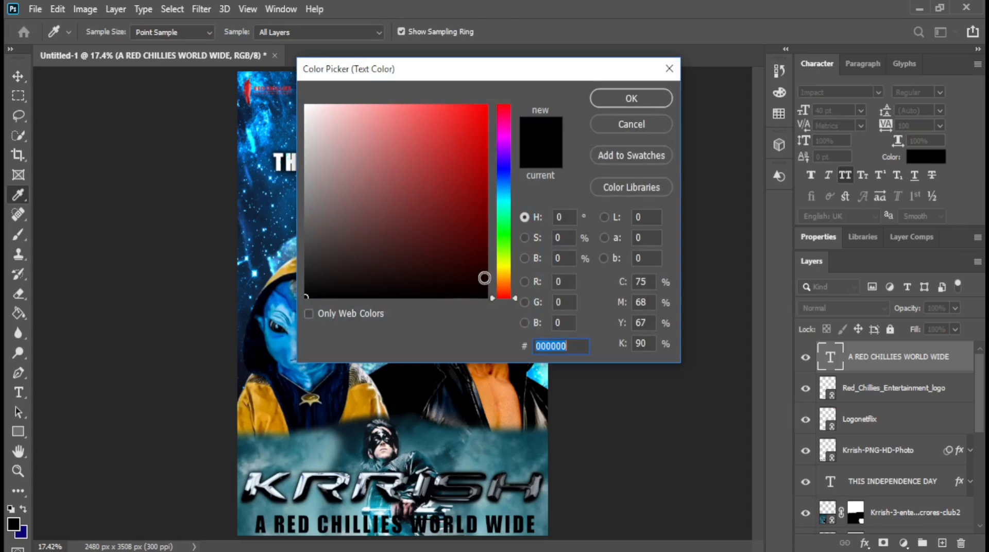
{"action": "left_click_drag", "start_coordinate": [484, 278], "coordinate": [478, 162]}
{"action": "left_click", "coordinate": [643, 103]}
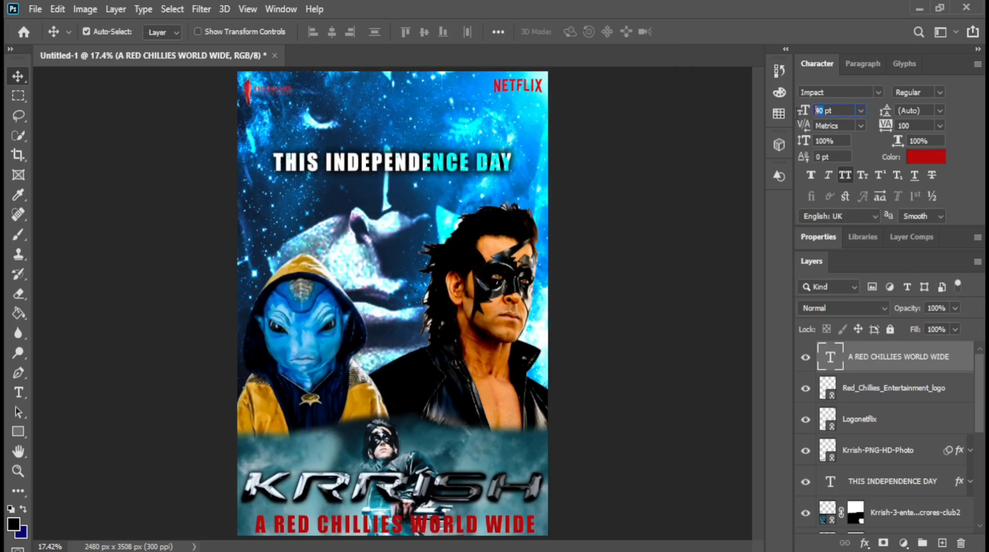
Set the A RED CHILLIES WORLD WIDE text size to 15 pt and move it to the centre of the page's bottom edge
{"action": "key", "text": "Return"}
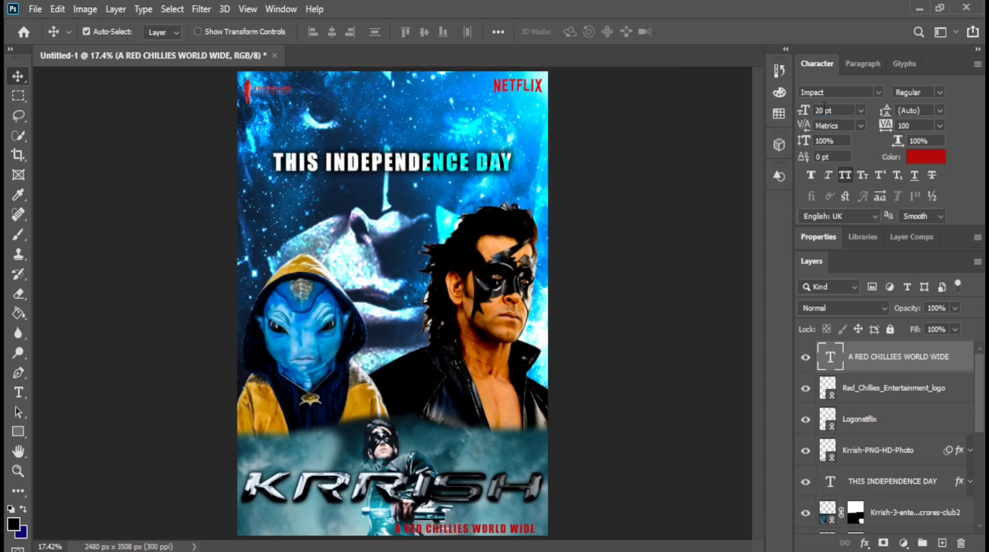
{"action": "key", "text": "Return"}
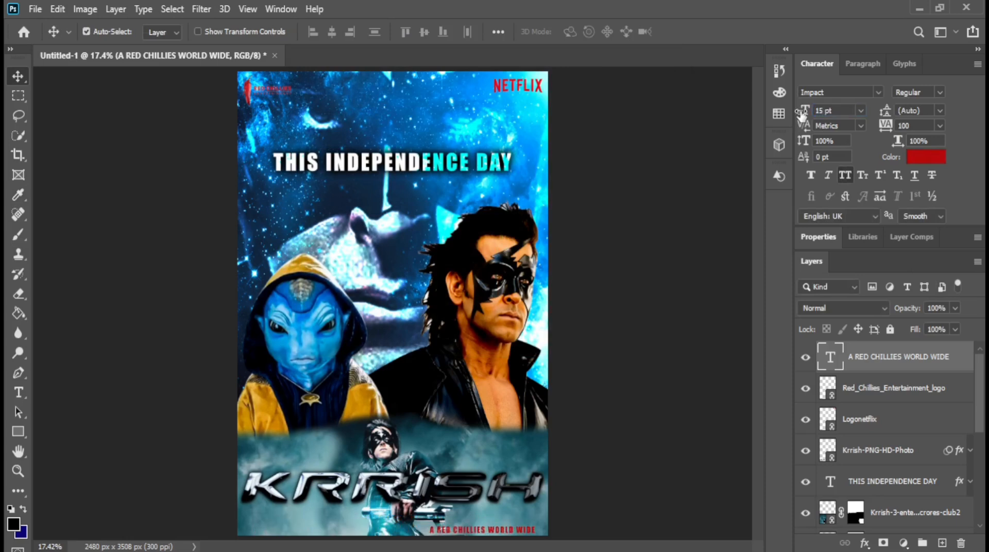
{"action": "left_click_drag", "start_coordinate": [512, 530], "coordinate": [420, 530]}
{"action": "left_click_drag", "start_coordinate": [419, 534], "coordinate": [412, 536]}
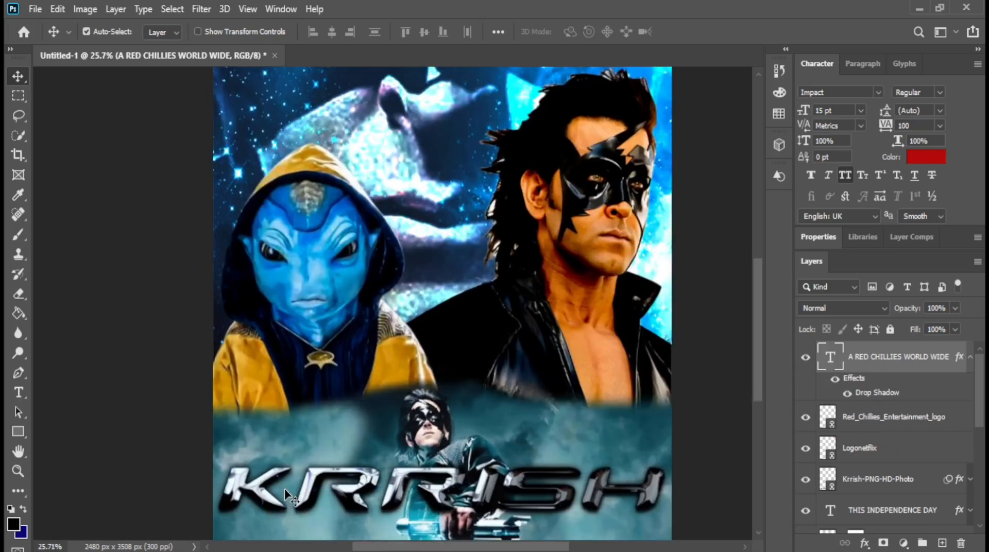
Add the text "IN CINEMAS" and position it inside the page's lower-left corner, below the K of the KRRISH title
{"action": "scroll", "coordinate": [265, 487], "scroll_direction": "down", "scroll_amount": 3}
{"action": "scroll", "coordinate": [262, 482], "scroll_direction": "up", "scroll_amount": 2}
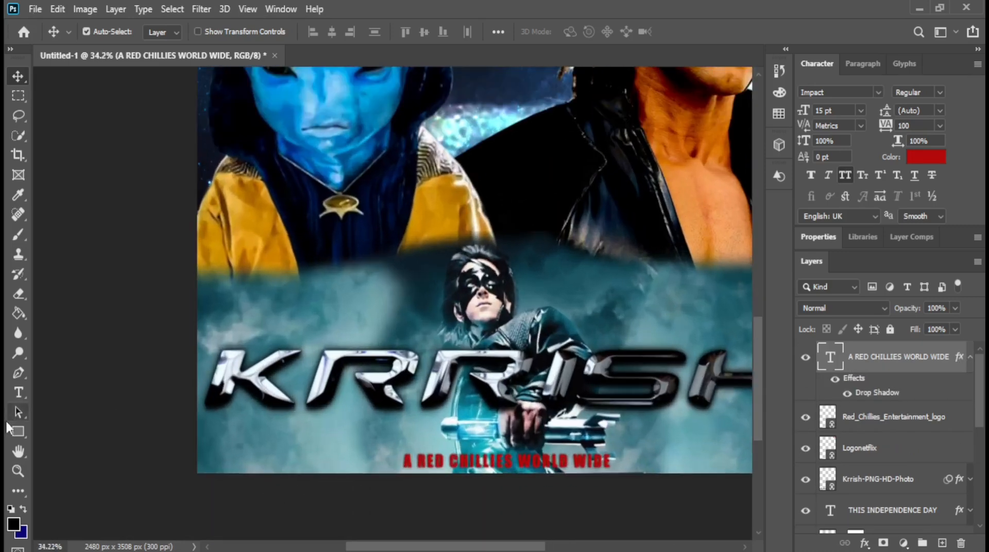
{"action": "key", "text": "t"}
{"action": "left_click", "coordinate": [254, 439]}
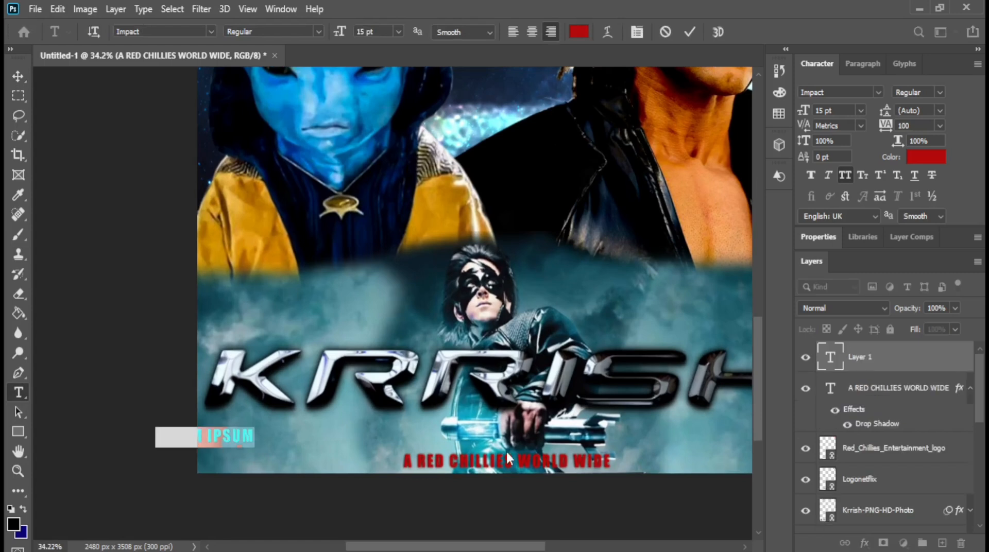
{"action": "type", "text": "IN CINEM"}
{"action": "type", "text": "AS"}
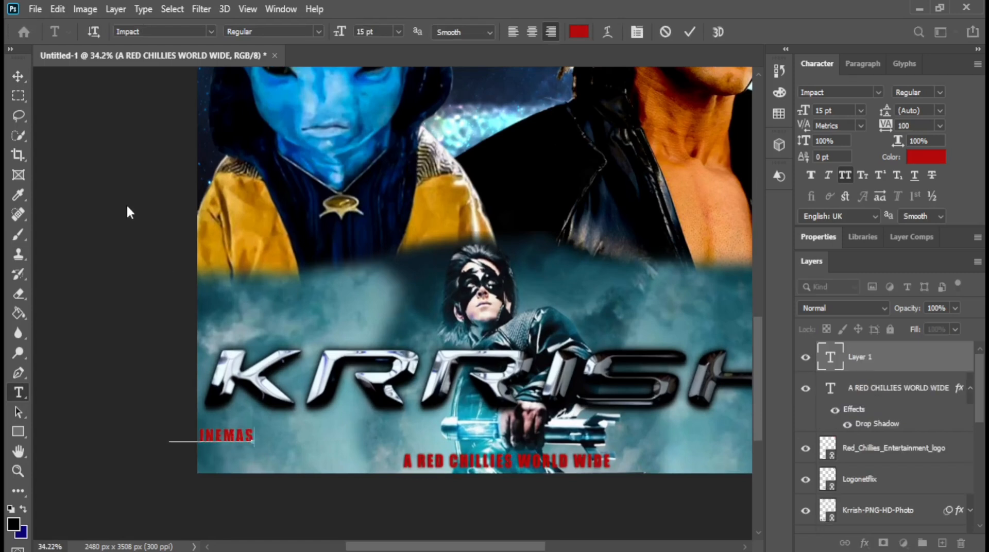
{"action": "left_click", "coordinate": [18, 76]}
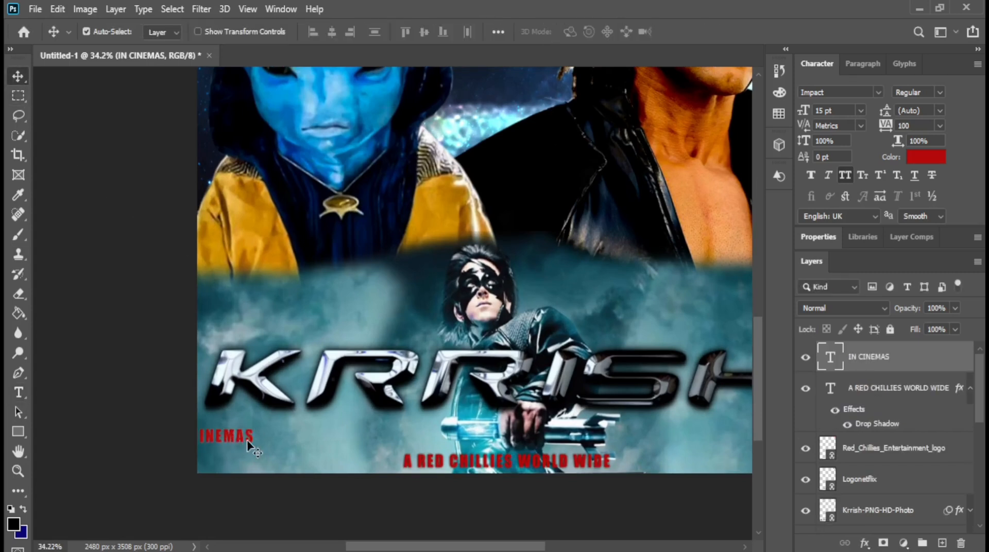
{"action": "left_click_drag", "start_coordinate": [253, 442], "coordinate": [290, 441]}
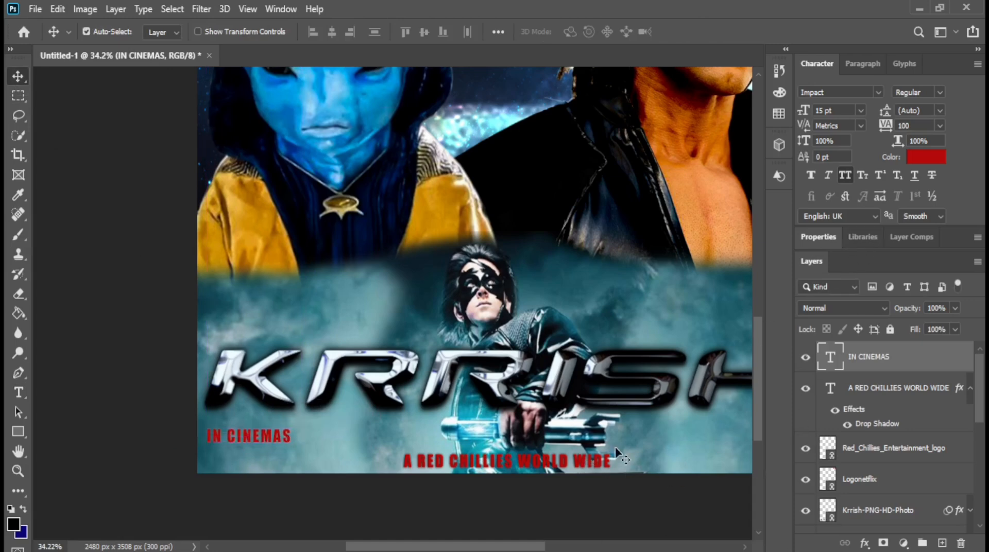
Add the text "15 AUG" and centre it directly beneath the IN CINEMAS line
{"action": "key", "text": "ctrl+0"}
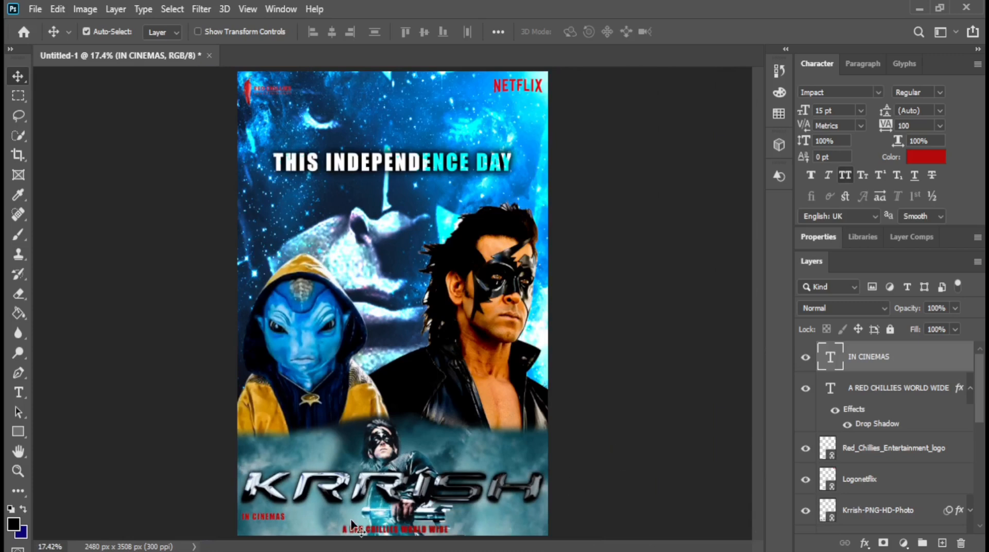
{"action": "key", "text": "t"}
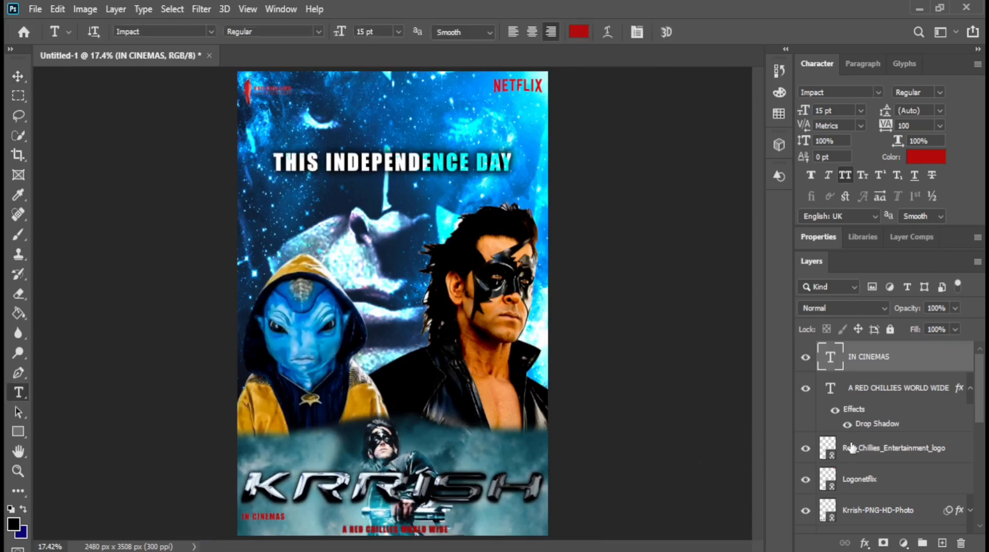
{"action": "left_click", "coordinate": [296, 526]}
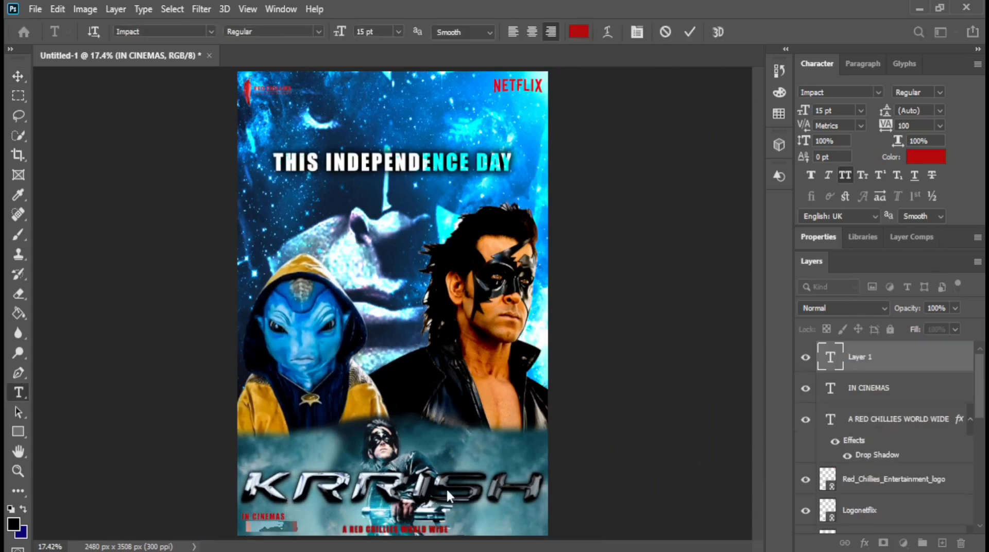
{"action": "type", "text": "15 AUG"}
{"action": "left_click", "coordinate": [448, 490]}
{"action": "key", "text": "v"}
{"action": "scroll", "coordinate": [296, 525], "scroll_direction": "up", "scroll_amount": 4}
{"action": "scroll", "coordinate": [299, 515], "scroll_direction": "down", "scroll_amount": 2}
{"action": "scroll", "coordinate": [301, 510], "scroll_direction": "up", "scroll_amount": 3}
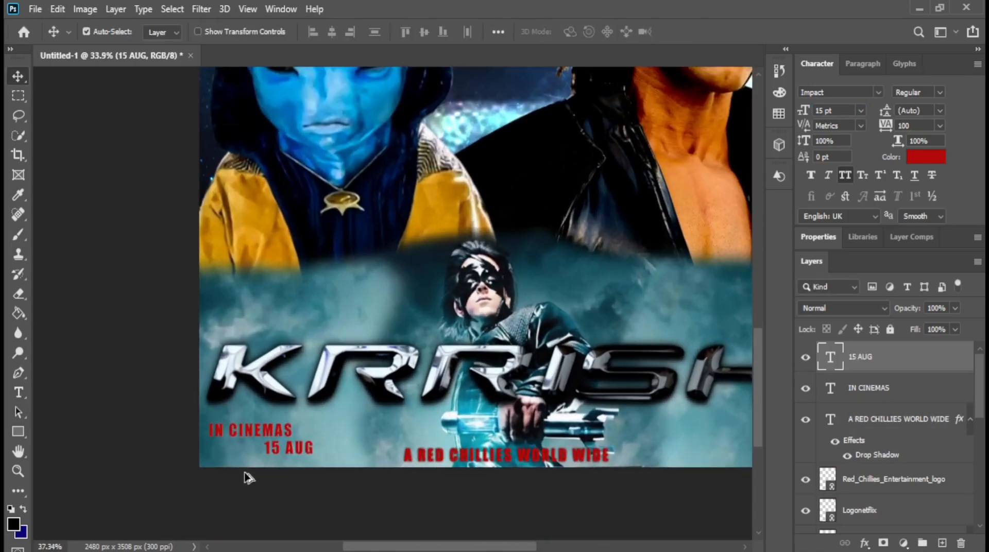
{"action": "left_click_drag", "start_coordinate": [310, 443], "coordinate": [248, 443]}
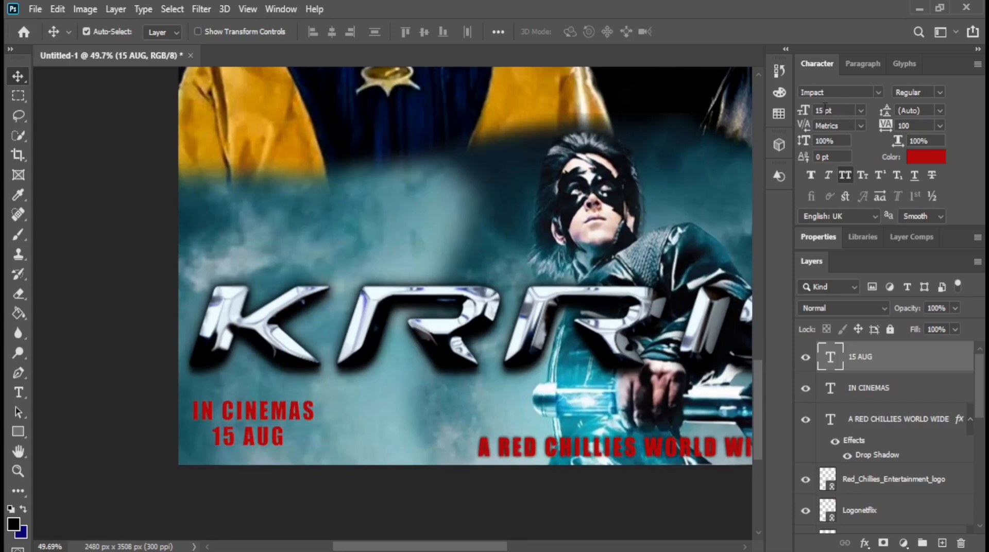
Resize the 15 AUG text to 20 pt and the IN CINEMAS text to 11 pt, stacking them in the page's lower-left corner
{"action": "key", "text": "Return"}
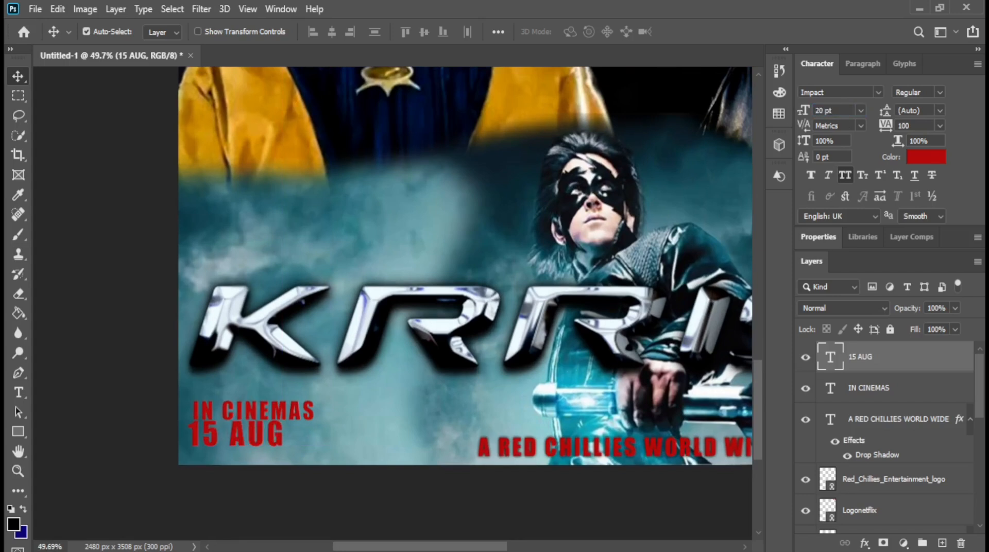
{"action": "left_click_drag", "start_coordinate": [263, 444], "coordinate": [268, 455]}
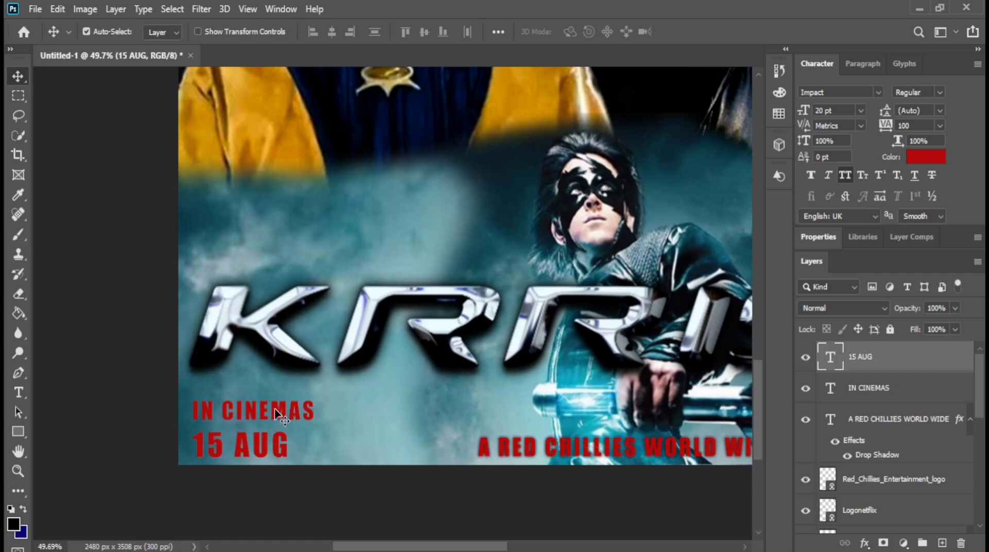
{"action": "left_click", "coordinate": [835, 383]}
{"action": "left_click_drag", "start_coordinate": [811, 108], "coordinate": [805, 108]}
{"action": "left_click_drag", "start_coordinate": [295, 420], "coordinate": [259, 425]}
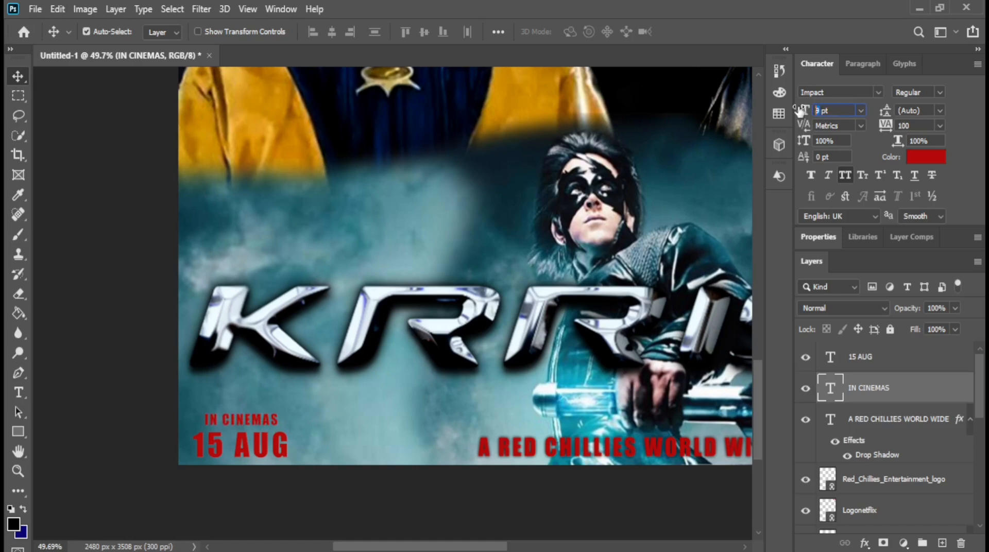
{"action": "left_click_drag", "start_coordinate": [799, 110], "coordinate": [800, 110]}
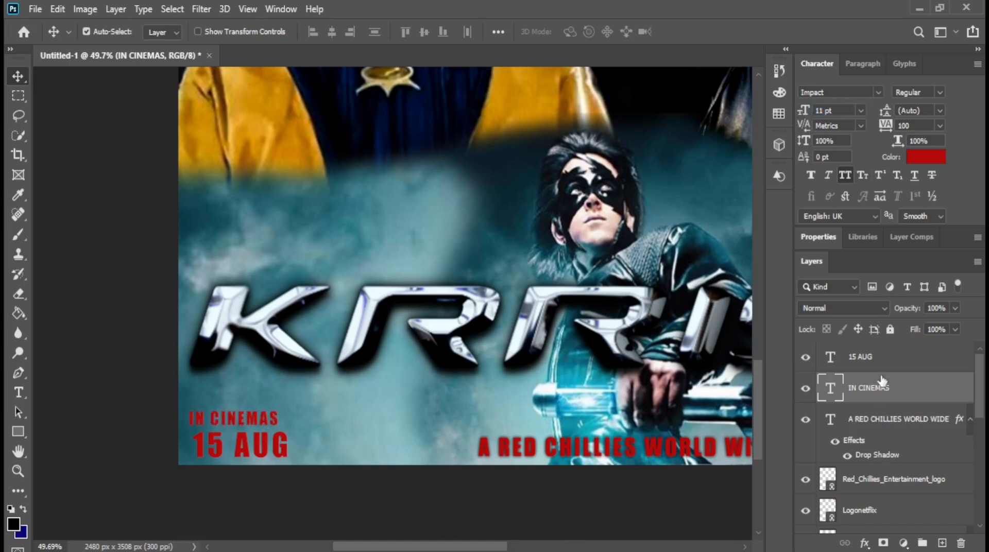
Set the font size of the 15 AUG text to 23 pt
{"action": "left_click", "coordinate": [877, 359]}
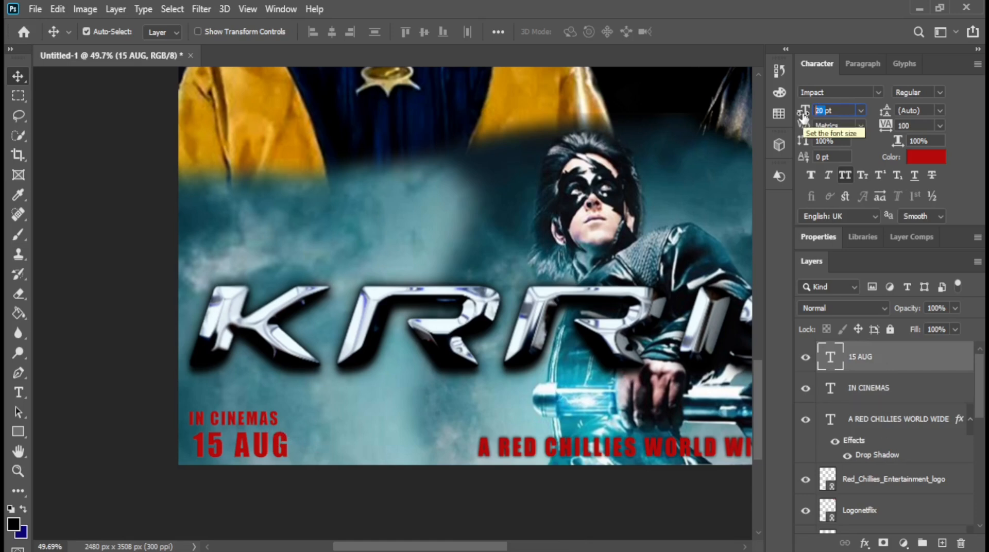
{"action": "type", "text": "2"}
{"action": "type", "text": "3"}
{"action": "key", "text": "Return"}
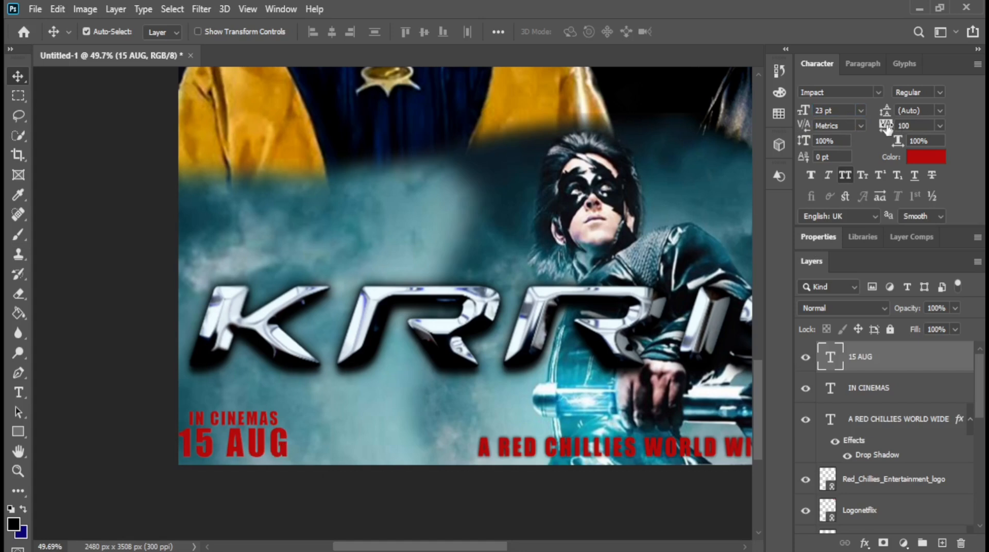
Set the tracking of the 15 AUG text to 20 and centre the IN CINEMAS line above it
{"action": "left_click_drag", "start_coordinate": [887, 129], "coordinate": [892, 130]}
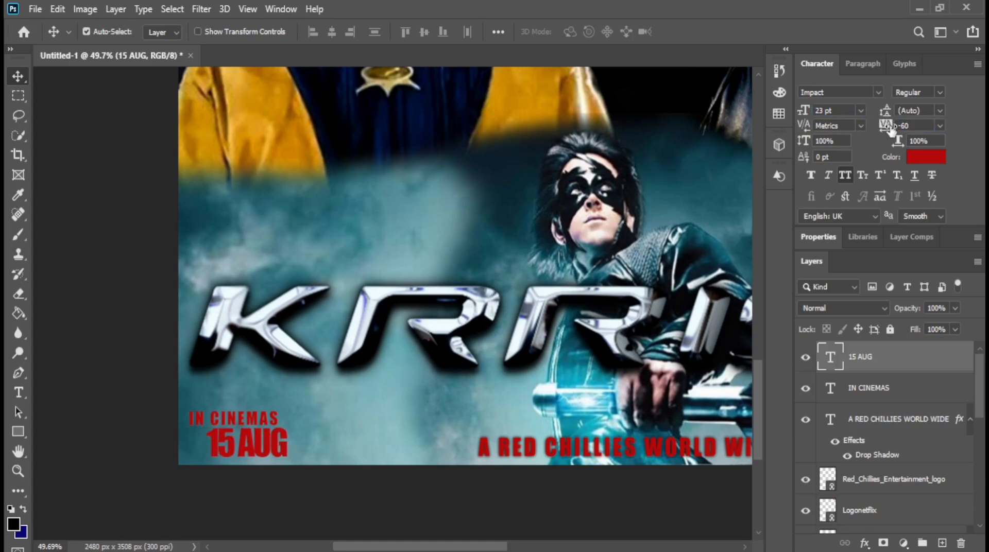
{"action": "type", "text": "0"}
{"action": "key", "text": "Return"}
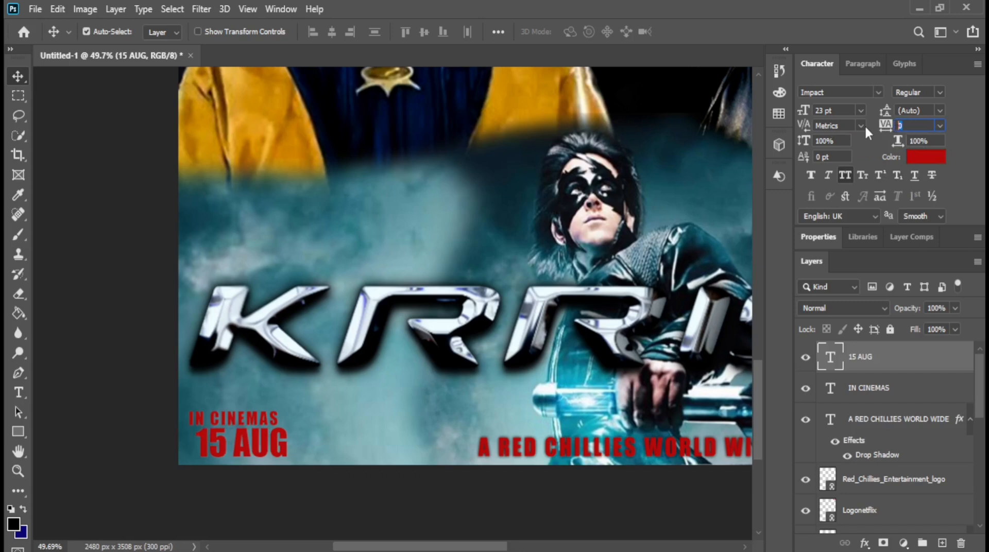
{"action": "type", "text": "20"}
{"action": "key", "text": "Return"}
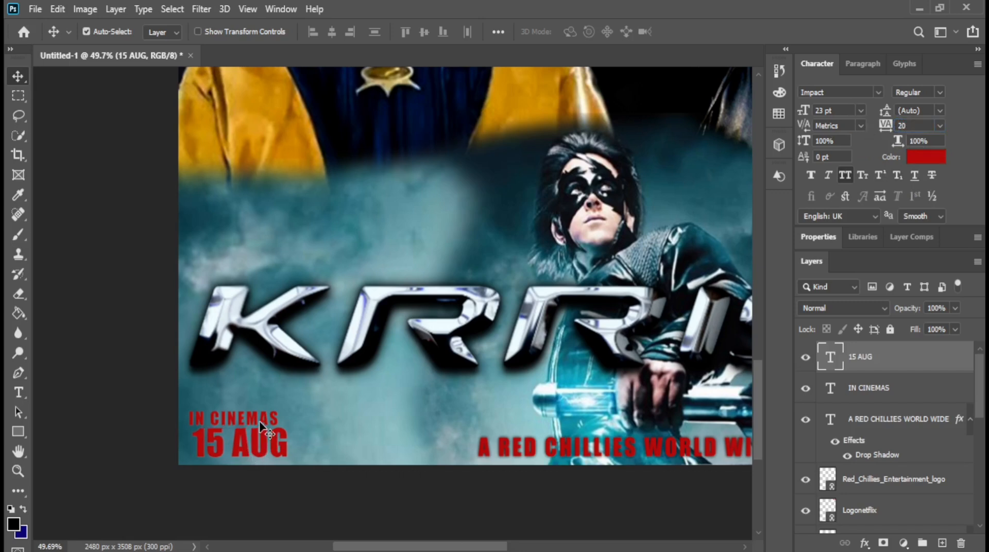
{"action": "left_click_drag", "start_coordinate": [257, 420], "coordinate": [263, 420]}
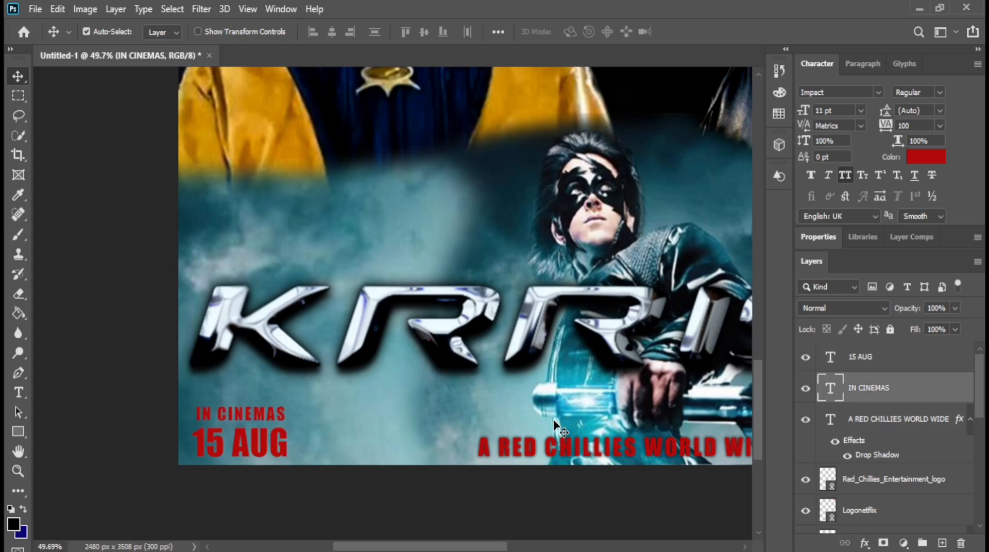
Group the 15 AUG and IN CINEMAS text layers, and hide the effects of the A RED CHILLIES WORLD WIDE text
{"action": "key", "text": "ctrl+0"}
{"action": "left_click", "coordinate": [885, 367]}
{"action": "left_click", "coordinate": [896, 393], "text": "shift"}
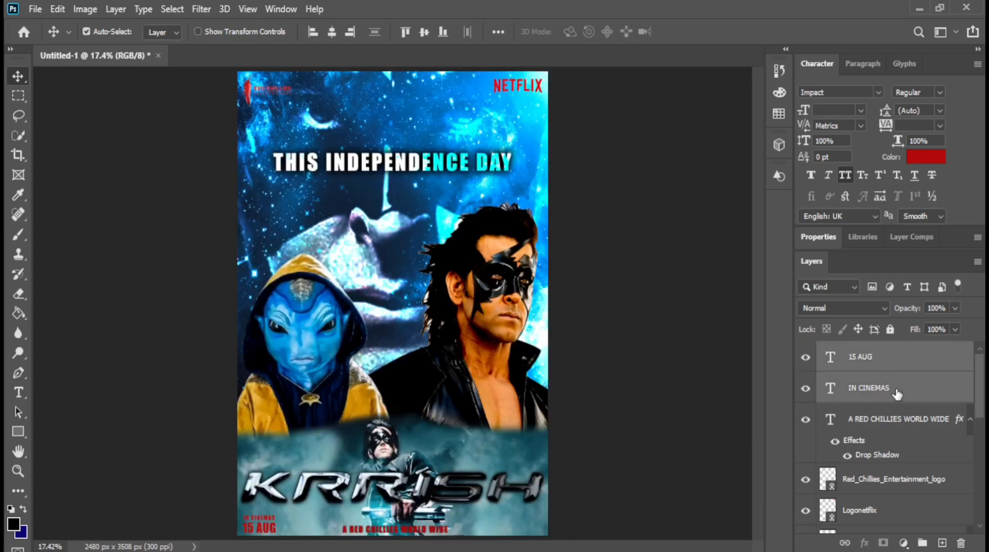
{"action": "key", "text": "ctrl+g"}
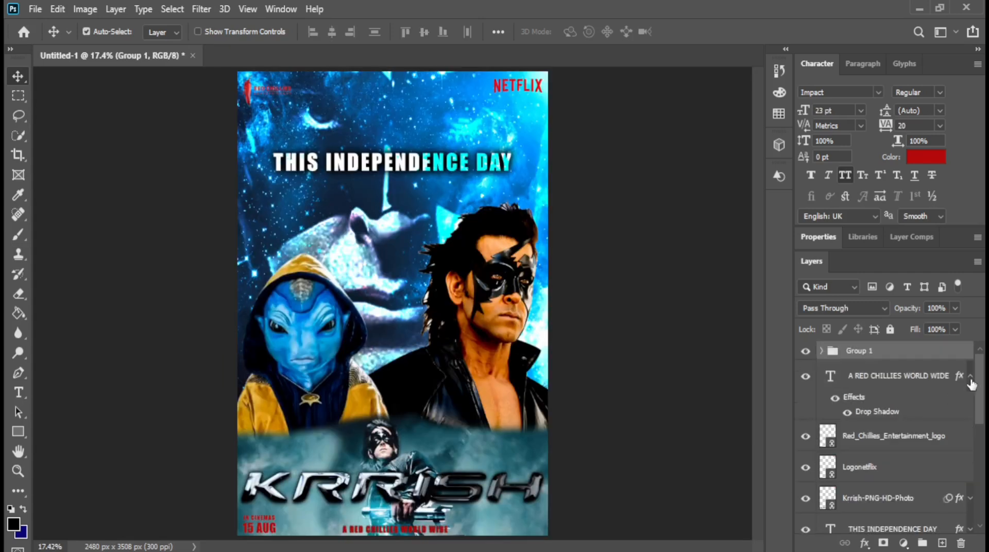
{"action": "left_click", "coordinate": [970, 376]}
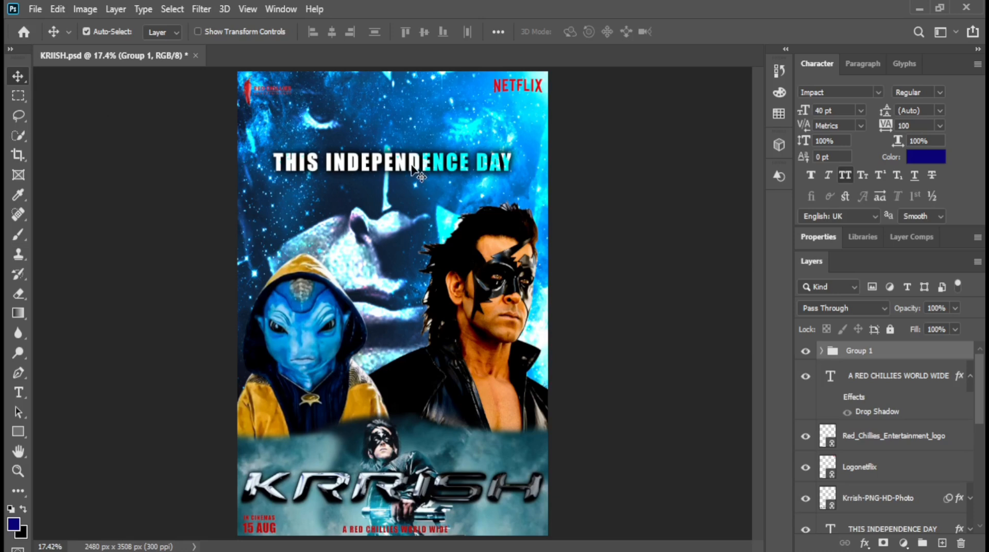
Shift the large Color Dodge face layer in the starry background down behind the characters
{"action": "left_click", "coordinate": [410, 133]}
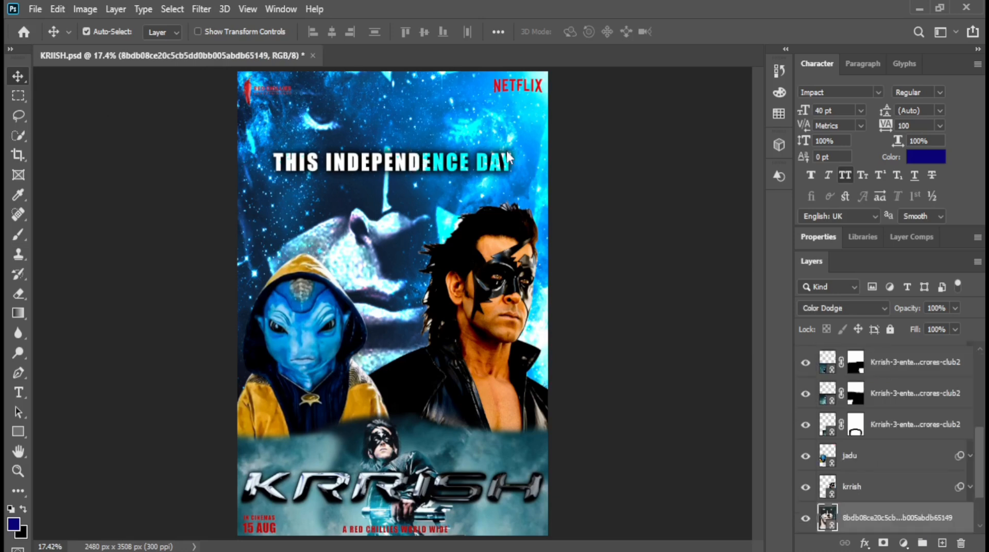
{"action": "key", "text": "Down"}
{"action": "key", "text": "Down"}
{"action": "key", "text": "Down"}
{"action": "key", "text": "Down"}
{"action": "key", "text": "Down"}
{"action": "key", "text": "Down"}
{"action": "key", "text": "Down"}
{"action": "key", "text": "Down"}
{"action": "key", "text": "Down"}
{"action": "key", "text": "Down"}
{"action": "key", "text": "Down"}
{"action": "key", "text": "Down"}
{"action": "key", "text": "Down"}
{"action": "key", "text": "Down"}
{"action": "key", "text": "Down"}
{"action": "key", "text": "Down"}
{"action": "key", "text": "Down"}
{"action": "key", "text": "Down"}
{"action": "key", "text": "Down"}
{"action": "key", "text": "Down"}
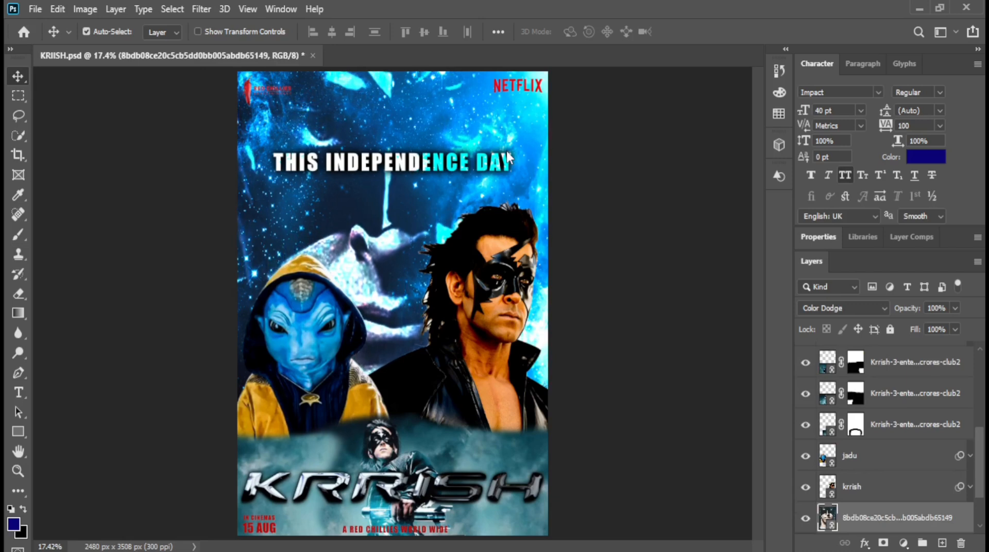
{"action": "key", "text": "Down"}
{"action": "key", "text": "Down"}
{"action": "key", "text": "Down"}
{"action": "key", "text": "Down"}
{"action": "key", "text": "Down"}
{"action": "key", "text": "Down"}
{"action": "key", "text": "Down"}
{"action": "key", "text": "Down"}
{"action": "key", "text": "Down"}
{"action": "key", "text": "Down"}
{"action": "key", "text": "Down"}
{"action": "key", "text": "Down"}
{"action": "key", "text": "Down"}
{"action": "key", "text": "Down"}
{"action": "key", "text": "Down"}
{"action": "key", "text": "Down"}
{"action": "key", "text": "Down"}
{"action": "key", "text": "Down"}
{"action": "key", "text": "Down"}
{"action": "key", "text": "Down"}
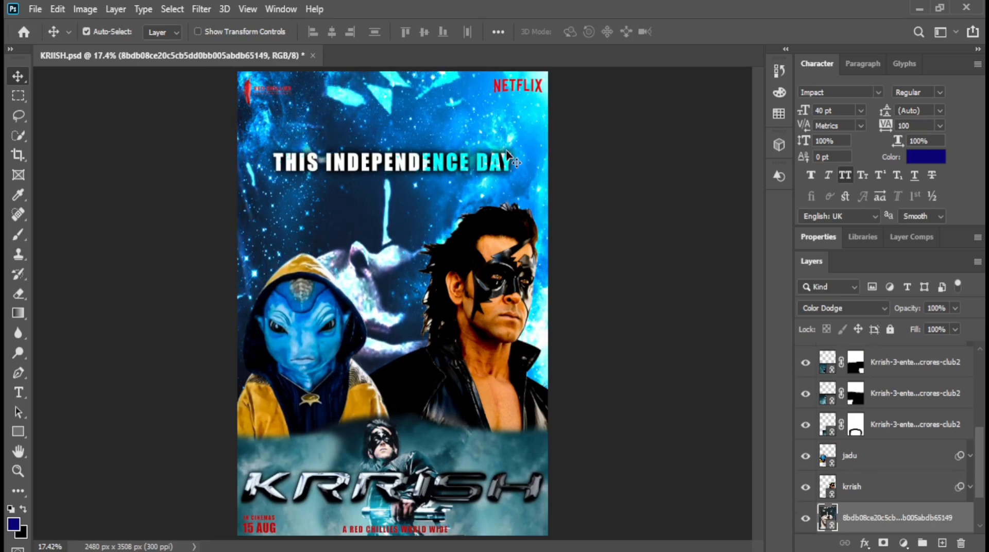
{"action": "key", "text": "Down"}
{"action": "key", "text": "Down"}
{"action": "key", "text": "Down"}
{"action": "key", "text": "Down"}
{"action": "key", "text": "Down"}
Move the THIS INDEPENDENCE DAY tagline up to just below the logos and nudge the large background face slightly further down
{"action": "left_click_drag", "start_coordinate": [412, 168], "coordinate": [410, 122]}
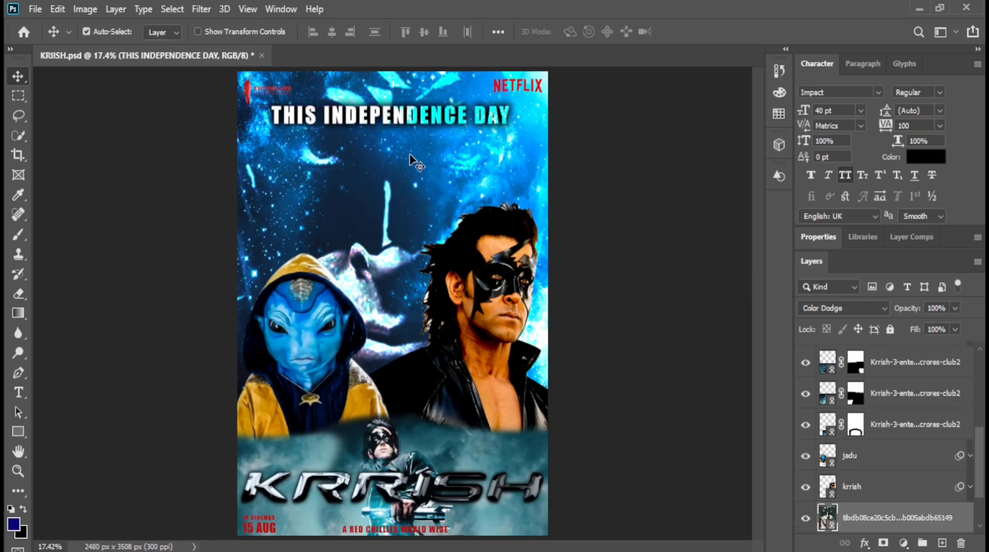
{"action": "key", "text": "Down"}
{"action": "key", "text": "Down"}
{"action": "key", "text": "Down"}
{"action": "key", "text": "Down"}
{"action": "key", "text": "Down"}
{"action": "key", "text": "Down"}
{"action": "key", "text": "Down"}
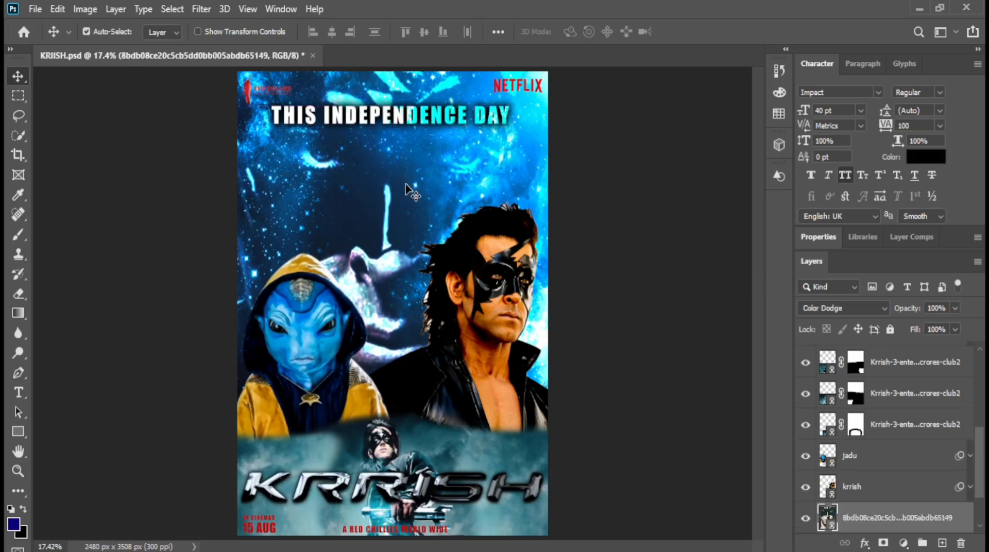
Nudge the krrish character to the right until his jacket and hair meet the page's right edge
{"action": "left_click", "coordinate": [490, 303]}
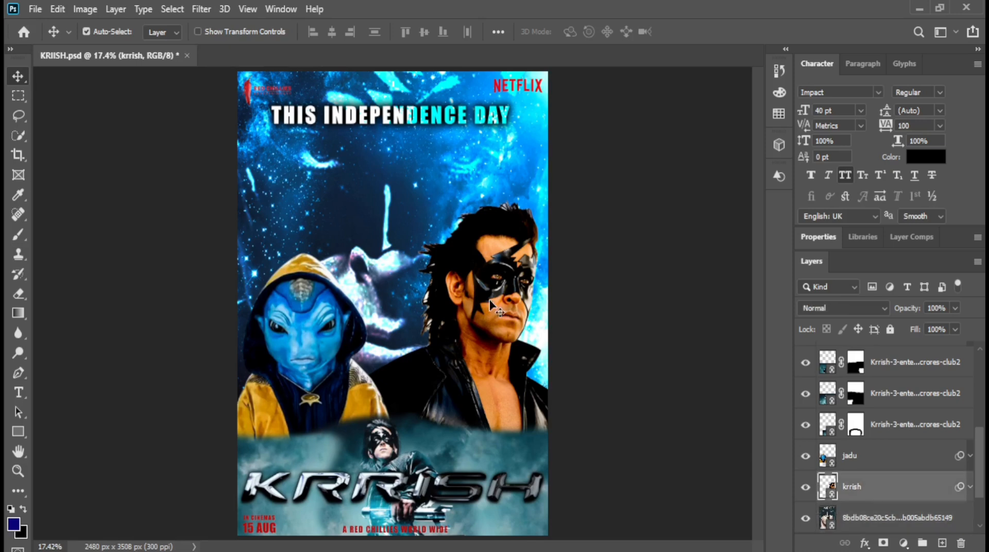
{"action": "key", "text": "Right"}
{"action": "key", "text": "Right"}
{"action": "key", "text": "Right"}
{"action": "key", "text": "Right"}
{"action": "key", "text": "Right"}
{"action": "key", "text": "Right"}
{"action": "key", "text": "Right"}
{"action": "key", "text": "Right"}
{"action": "key", "text": "Right"}
{"action": "key", "text": "Right"}
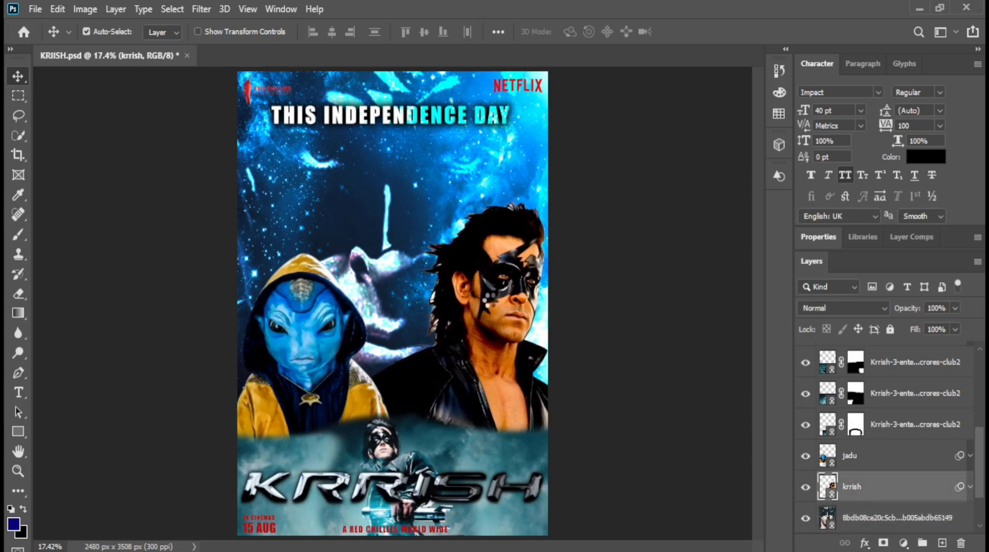
{"action": "key", "text": "Right"}
{"action": "key", "text": "Right"}
{"action": "key", "text": "Right"}
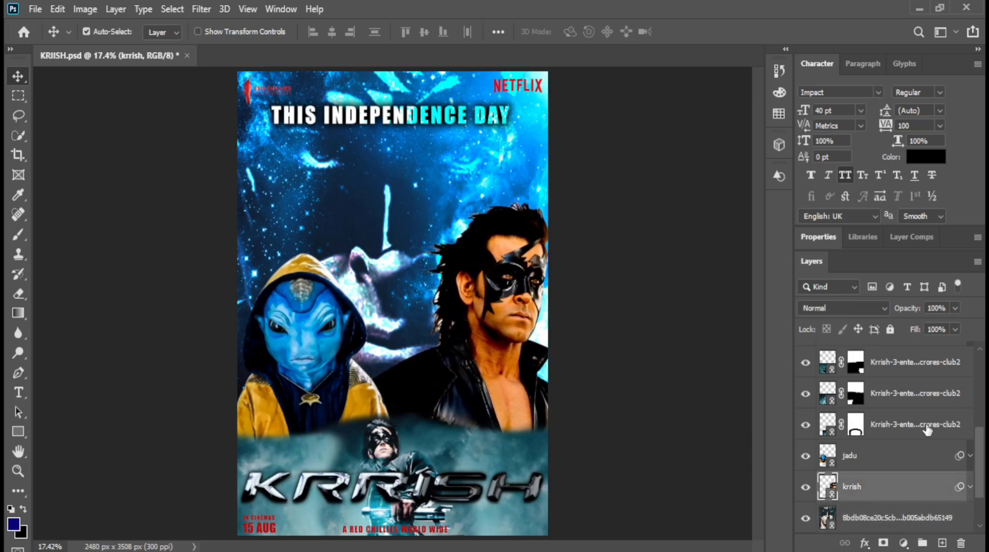
Place the priyanka image as a linked file directly above the large background face layer
{"action": "scroll", "coordinate": [927, 430], "scroll_direction": "up", "scroll_amount": 3}
{"action": "scroll", "coordinate": [927, 430], "scroll_direction": "up", "scroll_amount": 2}
{"action": "scroll", "coordinate": [927, 430], "scroll_direction": "down", "scroll_amount": 5}
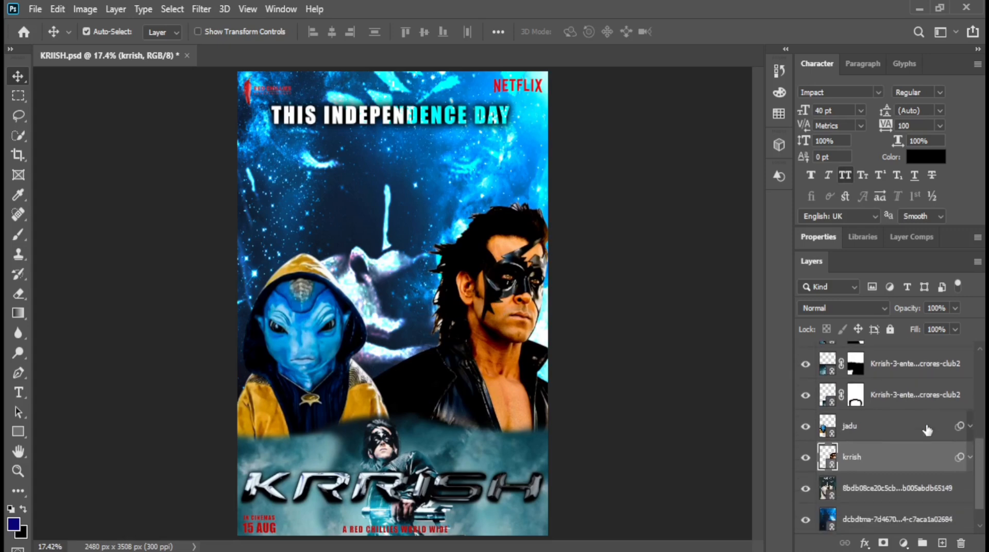
{"action": "left_click", "coordinate": [905, 487]}
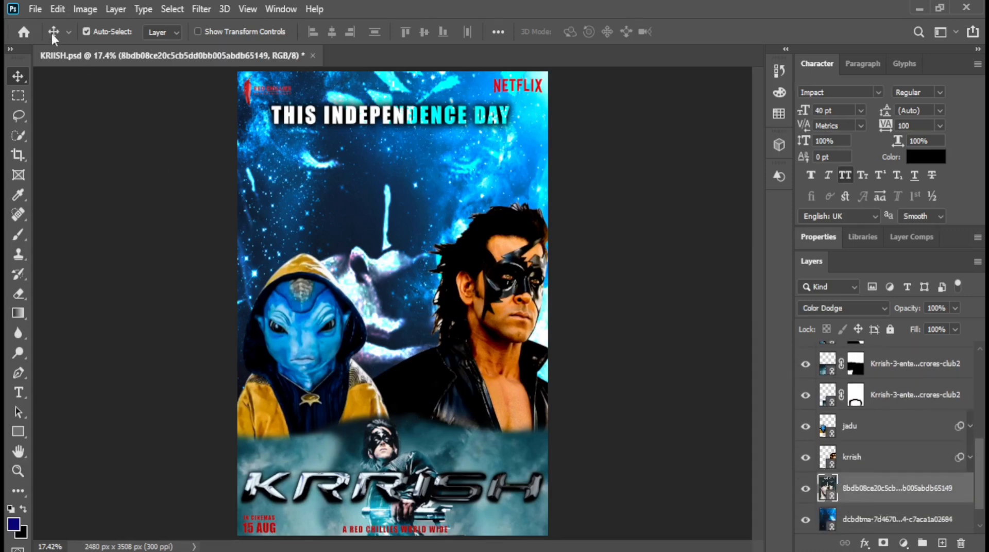
{"action": "left_click", "coordinate": [36, 10]}
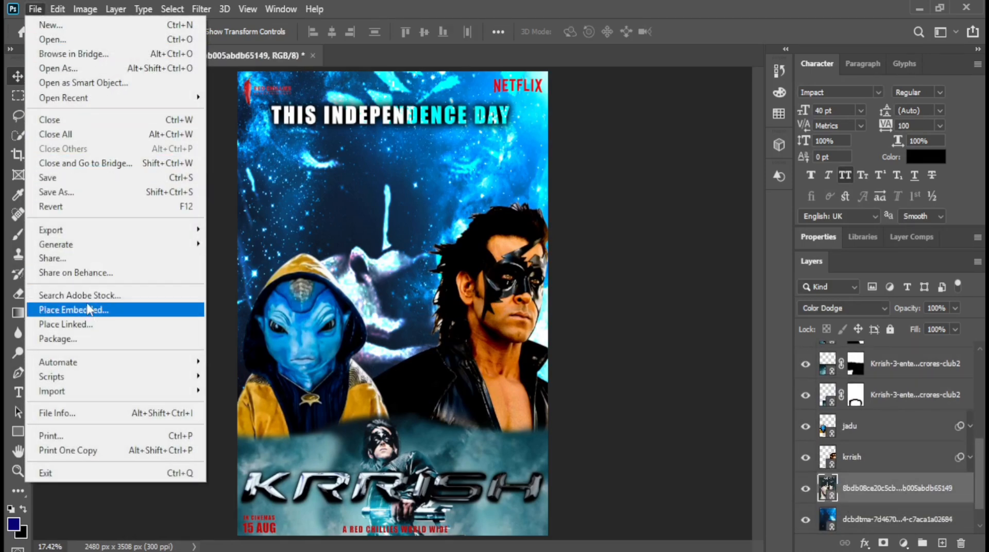
{"action": "left_click", "coordinate": [97, 328]}
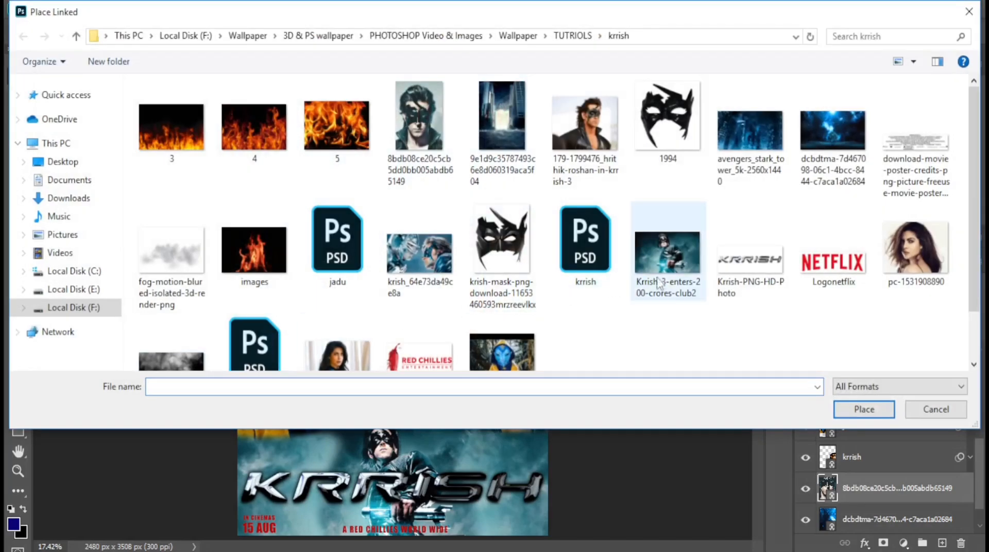
{"action": "double_click", "coordinate": [914, 265]}
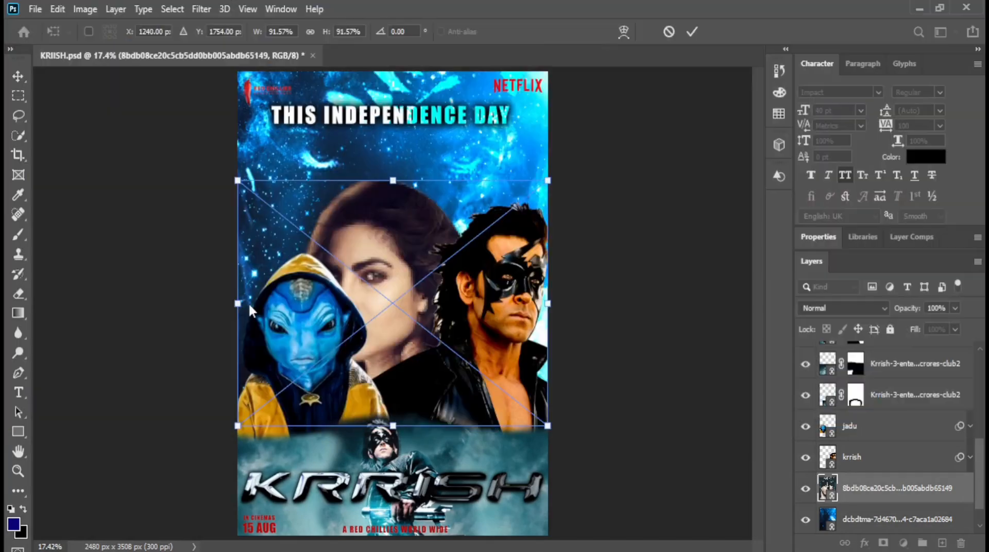
Scale the priyanka image to 56.34% and position it between the blue alien and the masked hero
{"action": "left_click_drag", "start_coordinate": [543, 429], "coordinate": [484, 381]}
{"action": "left_click_drag", "start_coordinate": [390, 304], "coordinate": [395, 344]}
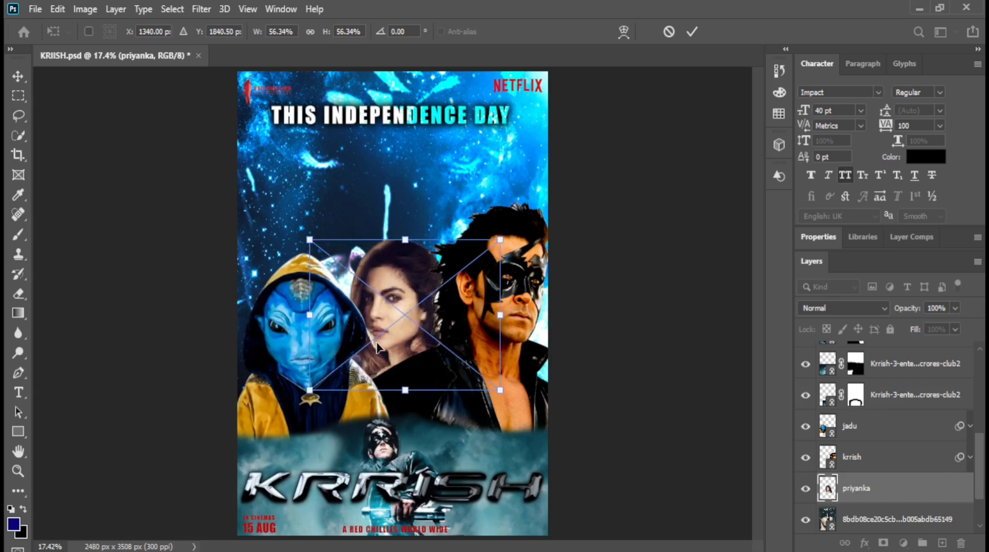
{"action": "key", "text": "Return"}
Nudge the jadu character to the left so that more of the woman's portrait beside it is uncovered
{"action": "left_click", "coordinate": [325, 323]}
{"action": "key", "text": "shift+Left"}
{"action": "key", "text": "shift+Left"}
{"action": "key", "text": "shift+Left"}
{"action": "key", "text": "shift+Left"}
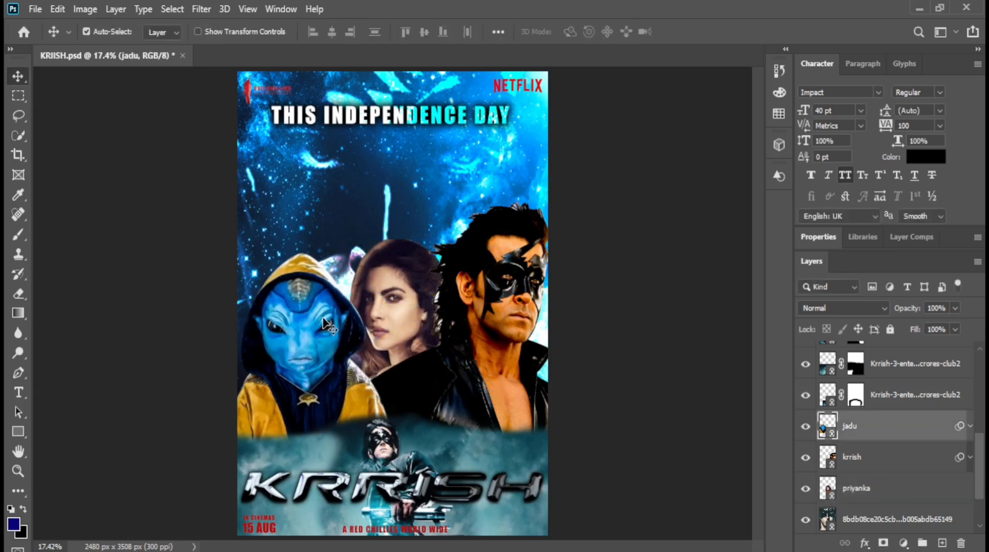
{"action": "key", "text": "shift+Left"}
{"action": "key", "text": "shift+Left"}
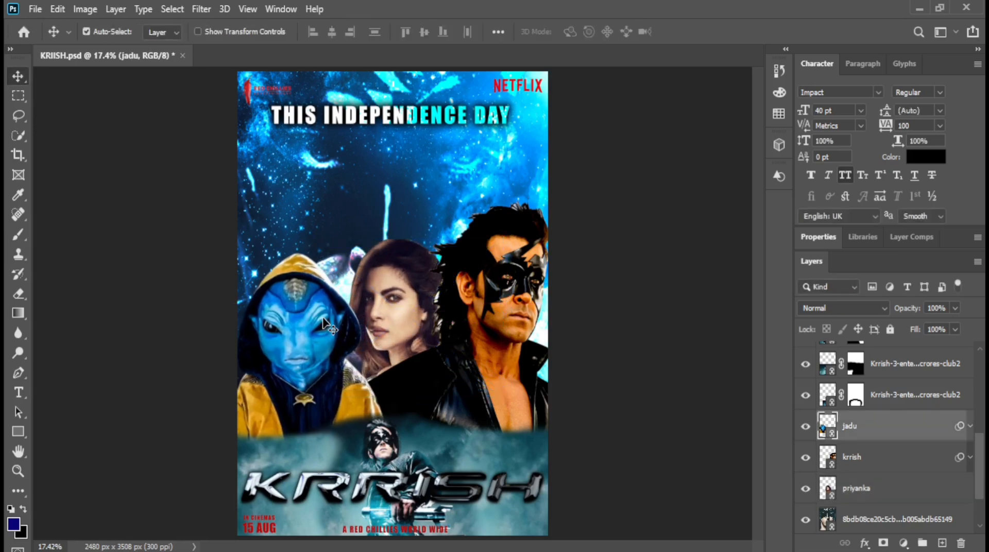
Apply the Camera Raw Filter to the priyanka layer with Shadows +43 and Blacks -100, and shift the portrait slightly right and down
{"action": "left_click", "coordinate": [407, 304]}
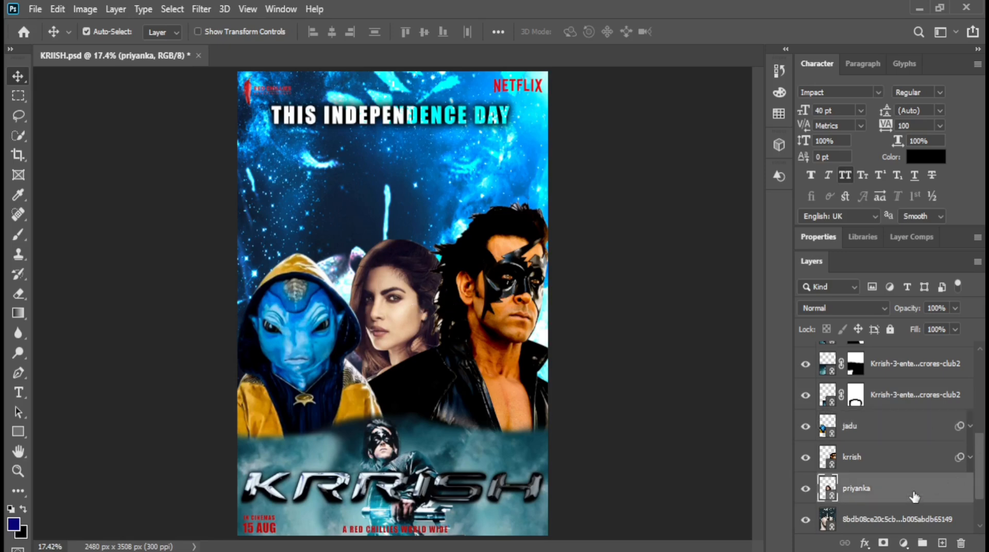
{"action": "left_click", "coordinate": [201, 9]}
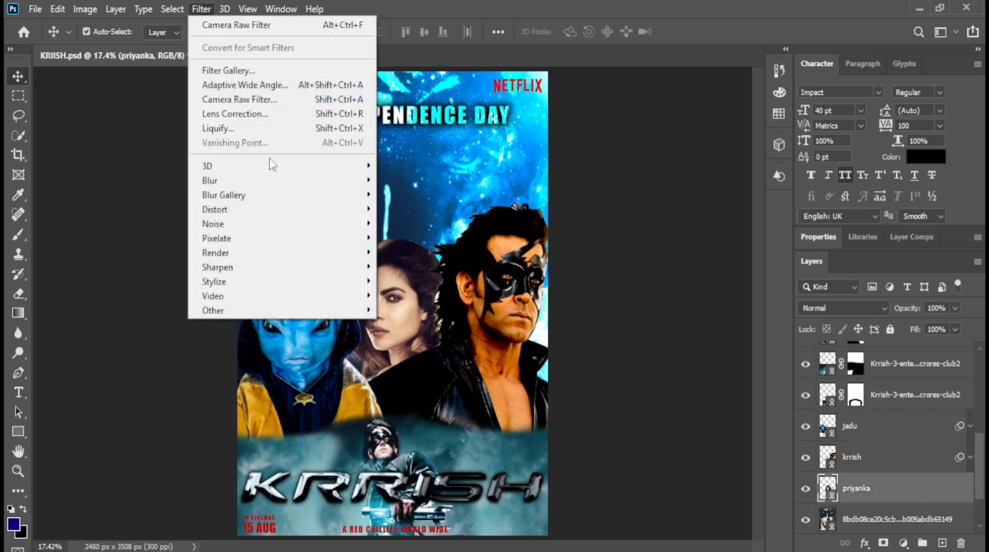
{"action": "left_click", "coordinate": [242, 100]}
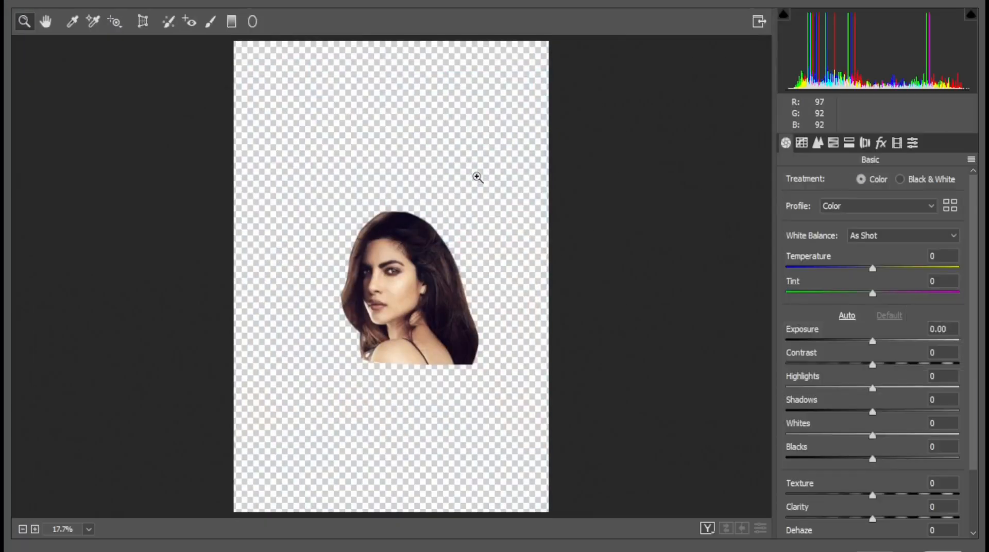
{"action": "left_click_drag", "start_coordinate": [872, 412], "coordinate": [753, 413]}
{"action": "left_click_drag", "start_coordinate": [872, 459], "coordinate": [740, 470]}
{"action": "left_click_drag", "start_coordinate": [789, 411], "coordinate": [912, 412]}
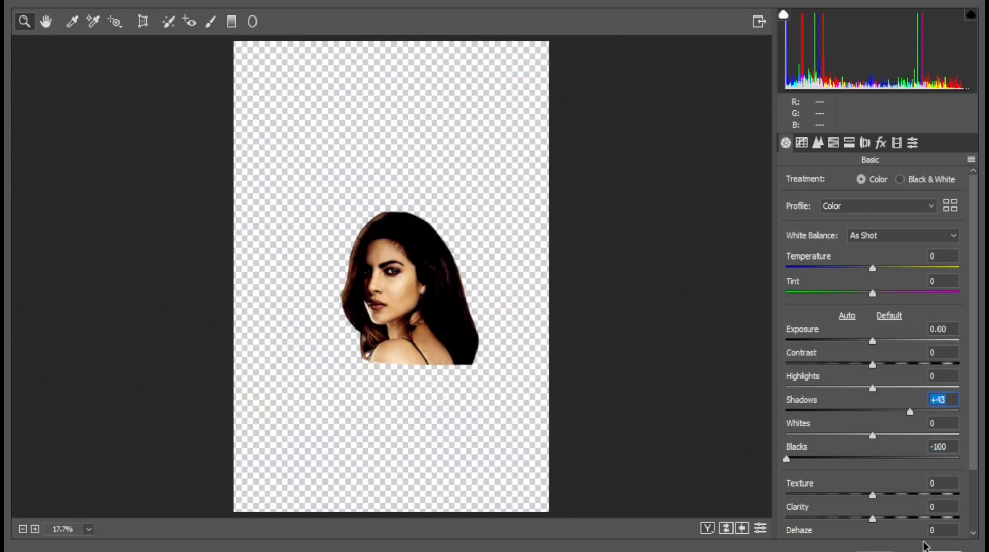
{"action": "left_click", "coordinate": [958, 547]}
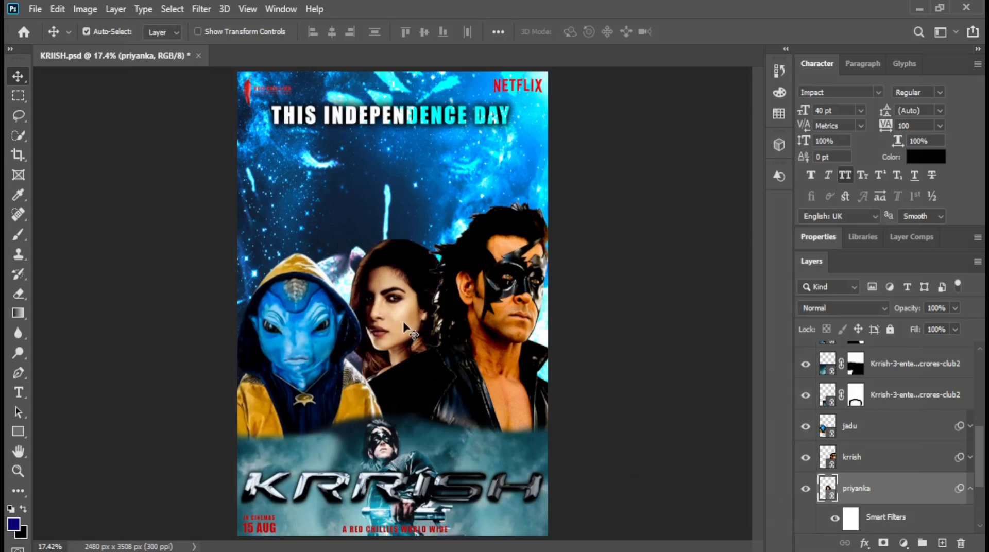
{"action": "left_click_drag", "start_coordinate": [409, 327], "coordinate": [411, 326]}
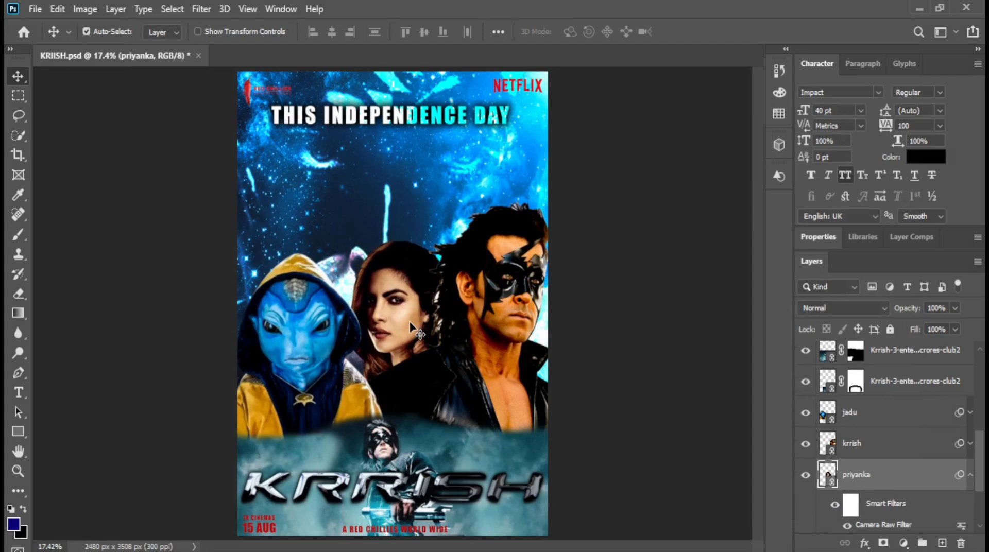
Add a black Multiply drop shadow to the priyanka layer with 100% opacity, distance 15 px, spread 22% and size 204 px
{"action": "left_click", "coordinate": [970, 475]}
{"action": "double_click", "coordinate": [947, 487]}
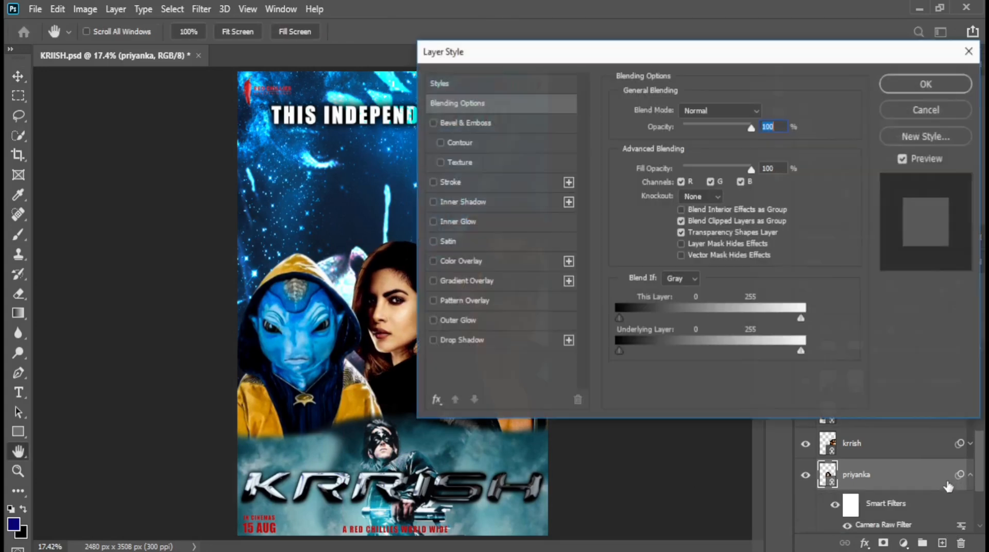
{"action": "left_click", "coordinate": [515, 341]}
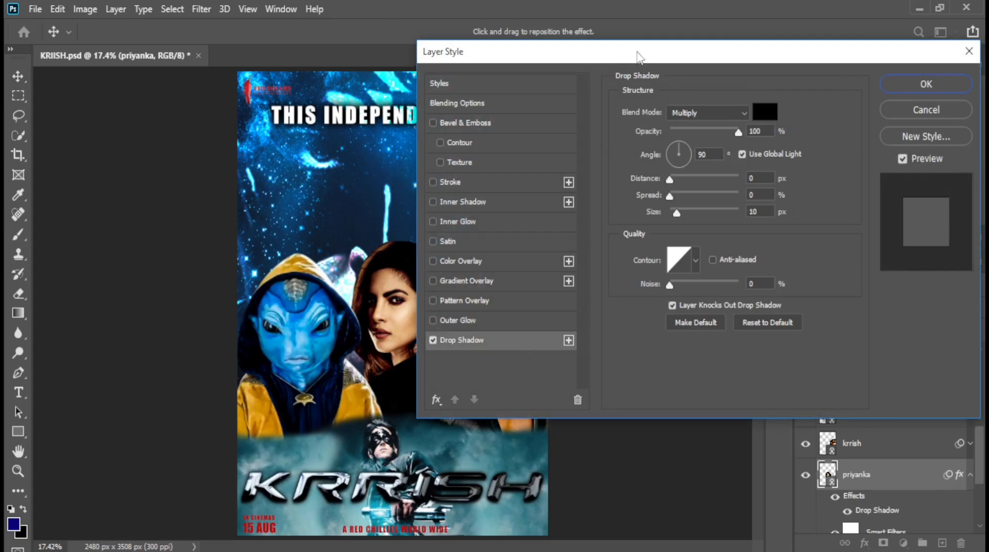
{"action": "left_click_drag", "start_coordinate": [637, 52], "coordinate": [753, 47]}
{"action": "left_click_drag", "start_coordinate": [793, 210], "coordinate": [845, 222]}
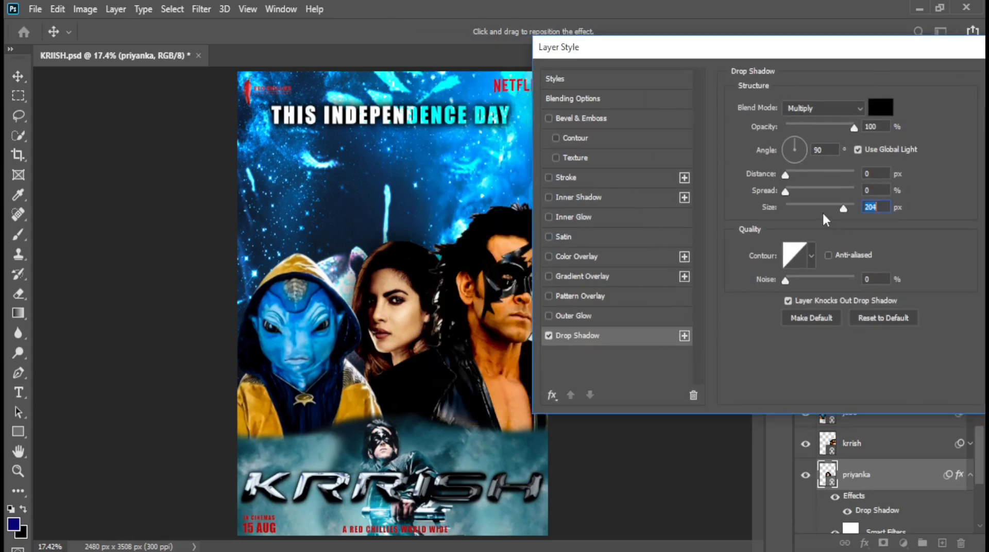
{"action": "left_click", "coordinate": [802, 192]}
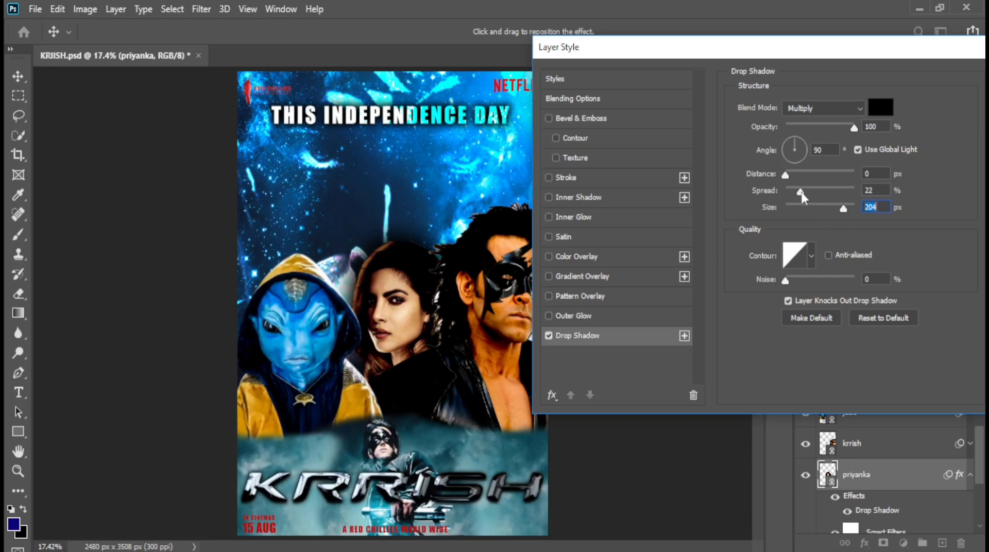
{"action": "left_click_drag", "start_coordinate": [788, 177], "coordinate": [796, 180]}
{"action": "left_click_drag", "start_coordinate": [924, 57], "coordinate": [846, 84]}
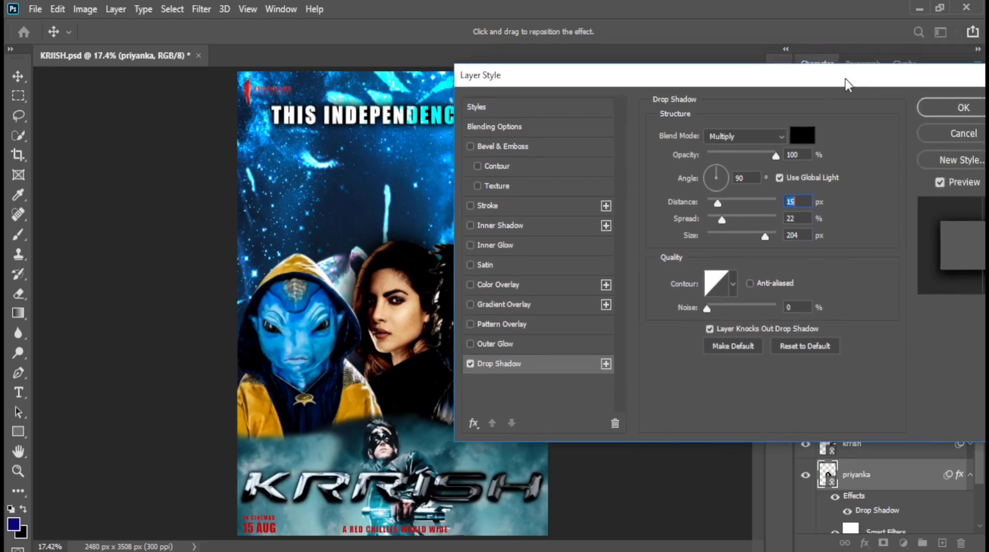
{"action": "left_click", "coordinate": [953, 104]}
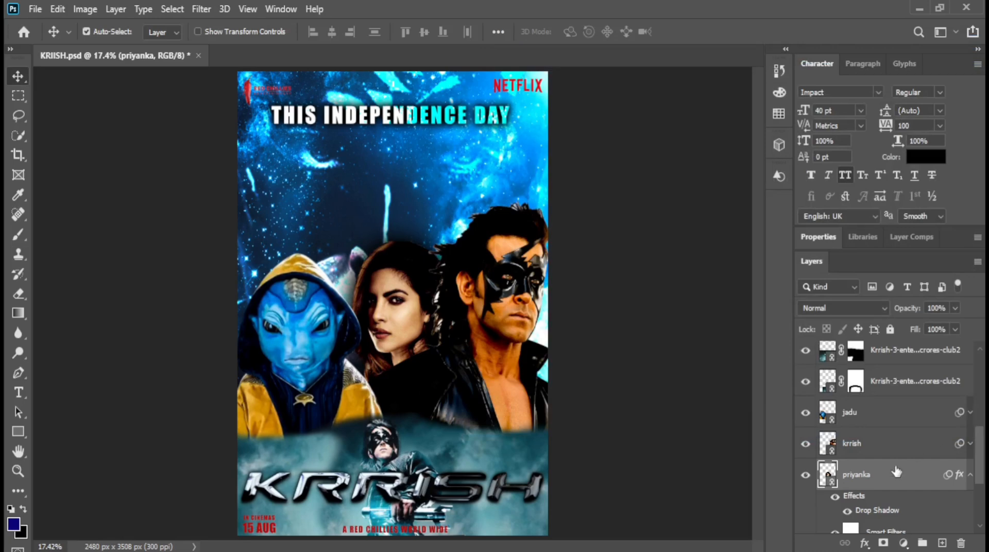
Give the krrish layer a drop shadow with distance 15 px, spread 22% and size 204 px
{"action": "double_click", "coordinate": [927, 448]}
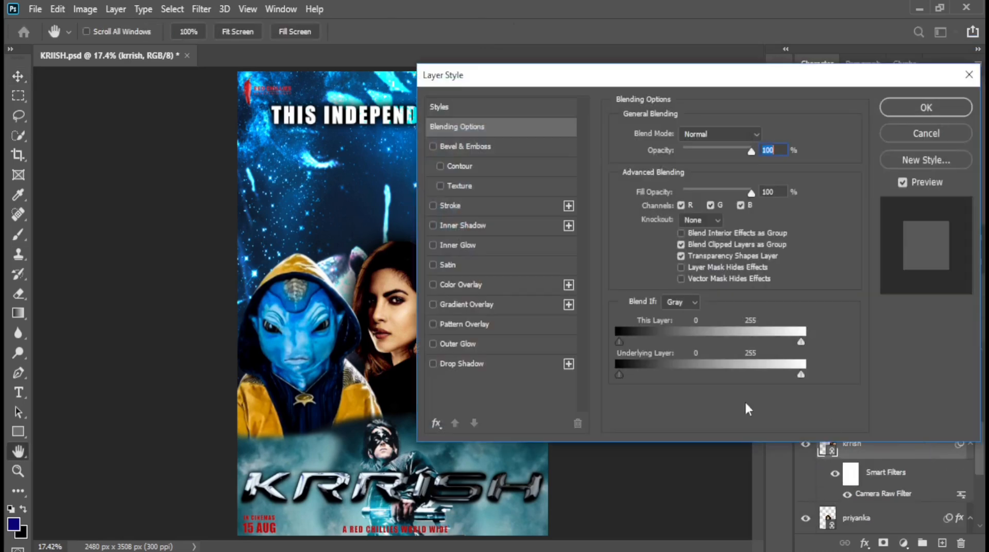
{"action": "left_click", "coordinate": [525, 364]}
{"action": "left_click_drag", "start_coordinate": [737, 86], "coordinate": [688, 103]}
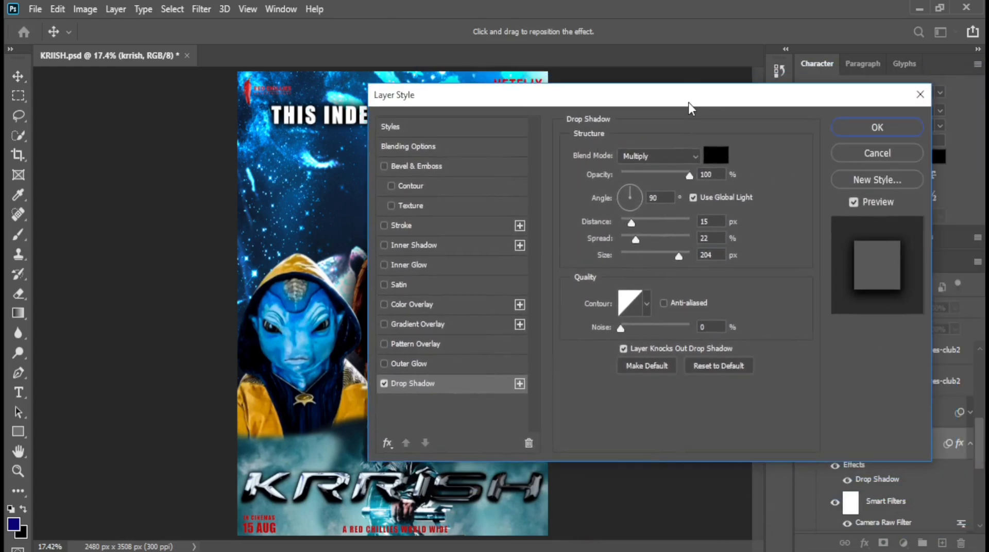
{"action": "left_click", "coordinate": [860, 127]}
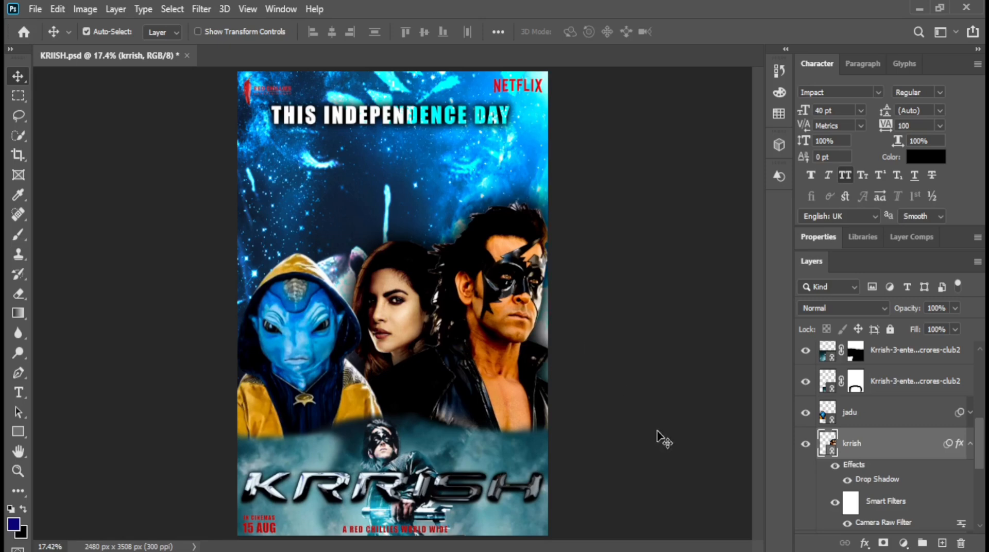
Apply a drop shadow with distance 15 px, spread 22% and size 204 px to the jadu layer
{"action": "left_click", "coordinate": [971, 444]}
{"action": "left_click", "coordinate": [927, 413]}
{"action": "key", "text": "h"}
{"action": "double_click", "coordinate": [927, 413]}
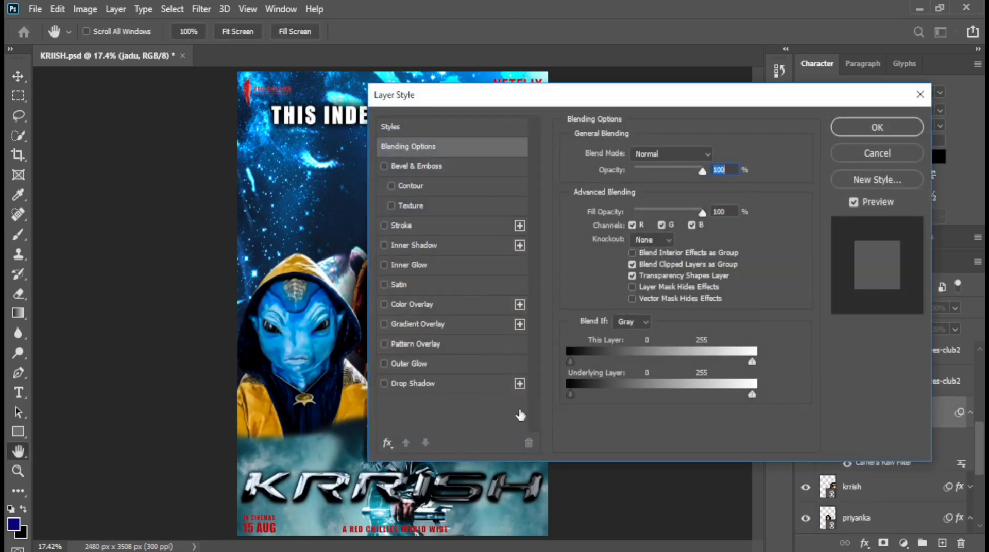
{"action": "left_click", "coordinate": [463, 389]}
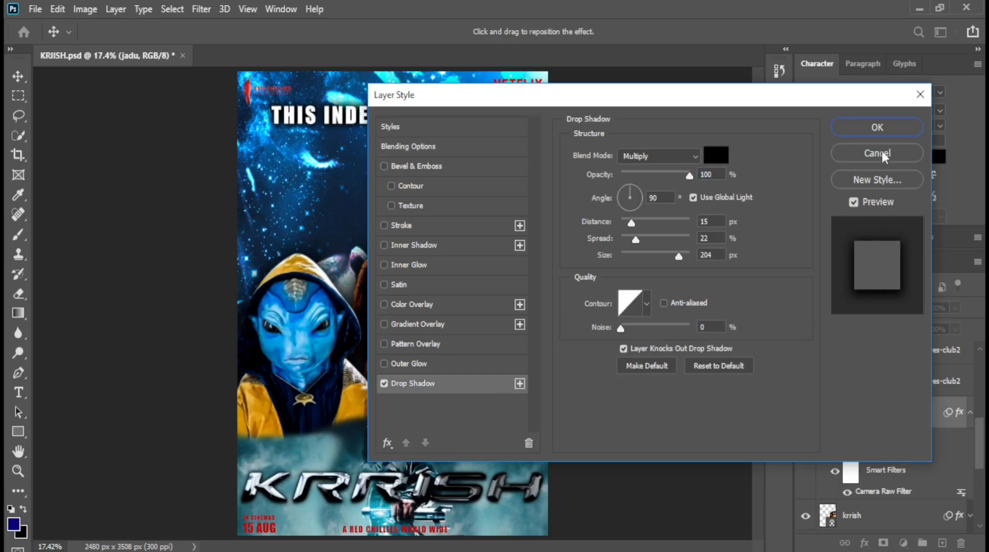
{"action": "left_click", "coordinate": [881, 129]}
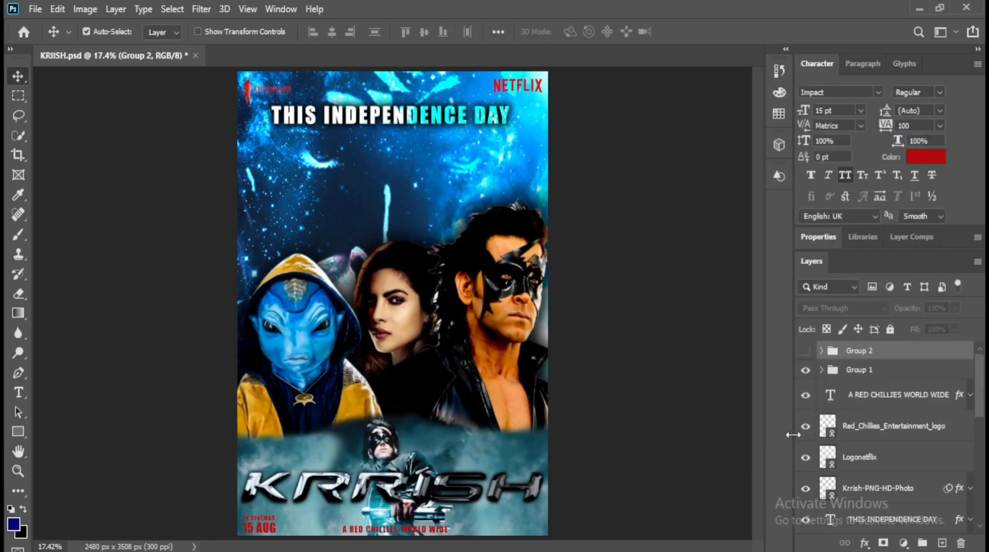
Make the hidden 1994 layer above the starry background and the Group 2 credits group visible
{"action": "scroll", "coordinate": [824, 435], "scroll_direction": "down", "scroll_amount": 6}
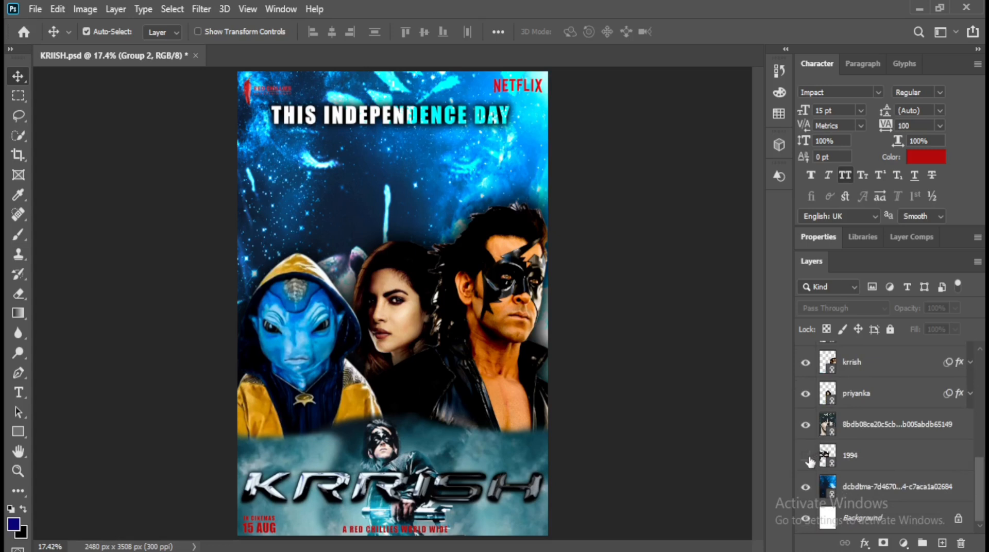
{"action": "left_click", "coordinate": [807, 457]}
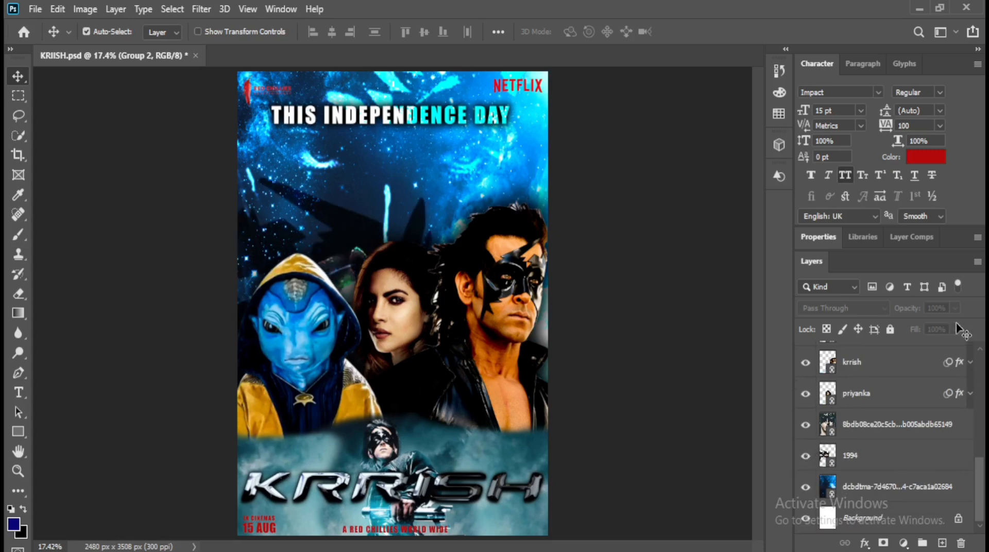
{"action": "scroll", "coordinate": [915, 433], "scroll_direction": "up", "scroll_amount": 6}
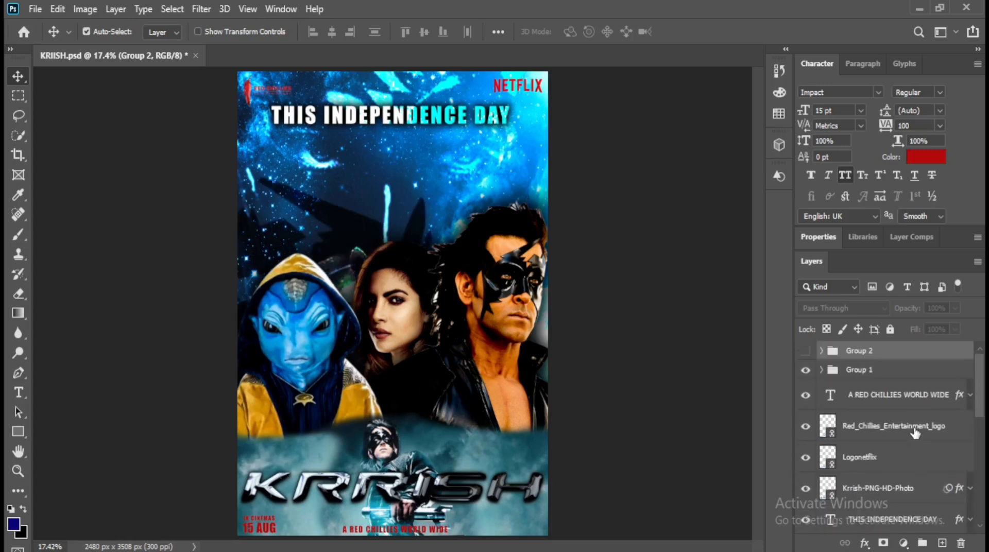
{"action": "left_click", "coordinate": [806, 352]}
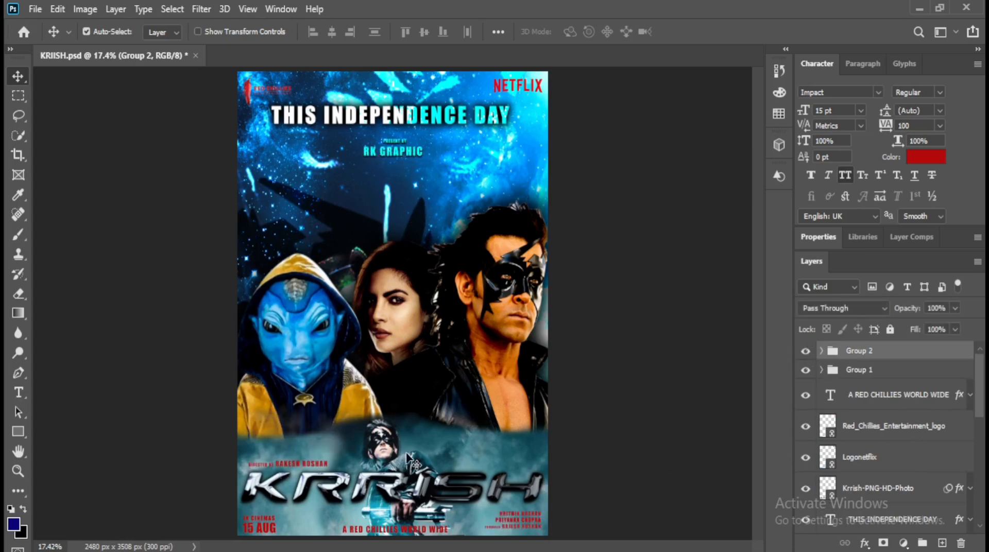
Examine the director, cast and producer credits around the KRRISH title up close, and return to the whole poster
{"action": "scroll", "coordinate": [300, 499], "scroll_direction": "up", "scroll_amount": 3}
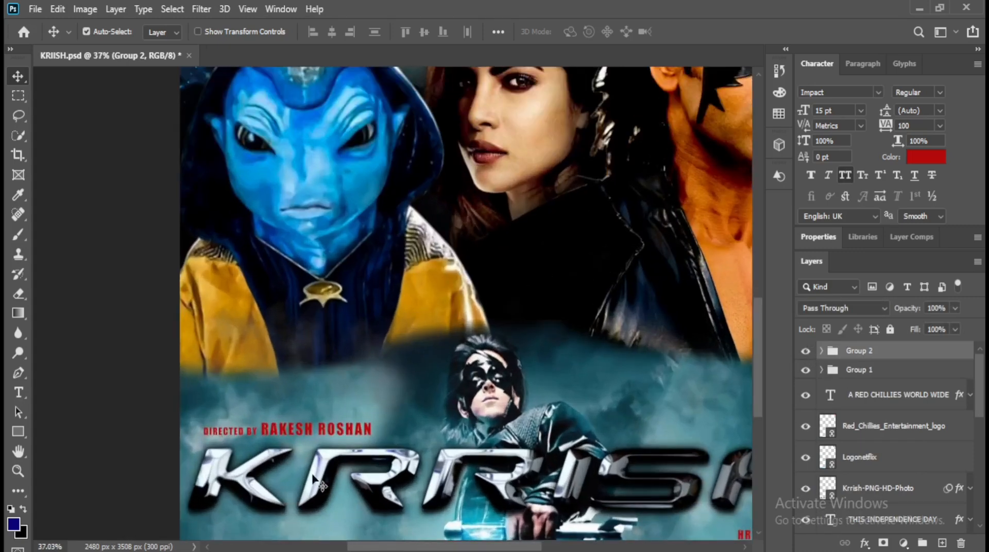
{"action": "left_click_drag", "start_coordinate": [477, 550], "coordinate": [572, 548]}
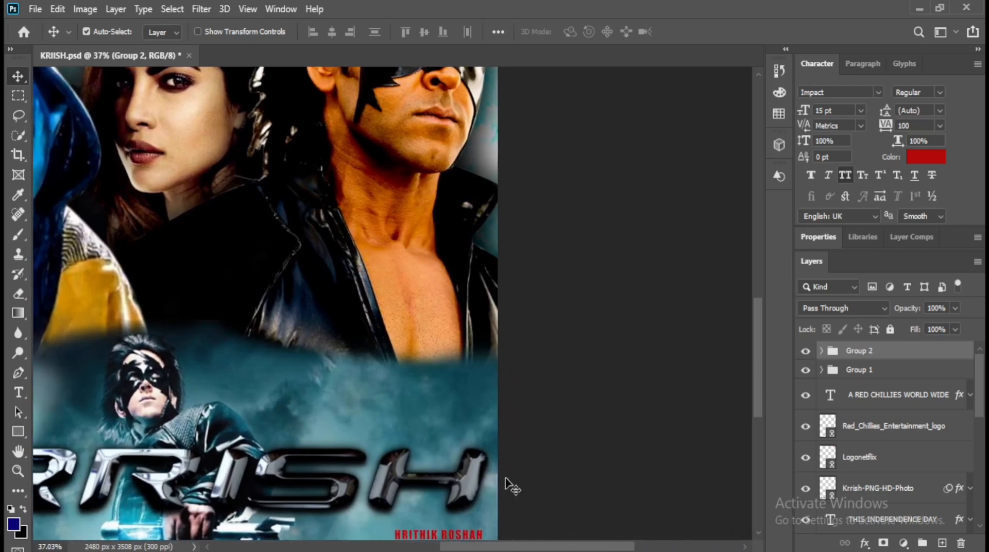
{"action": "scroll", "coordinate": [507, 473], "scroll_direction": "down", "scroll_amount": 3}
{"action": "scroll", "coordinate": [416, 463], "scroll_direction": "up", "scroll_amount": 2}
{"action": "scroll", "coordinate": [416, 463], "scroll_direction": "up", "scroll_amount": 2}
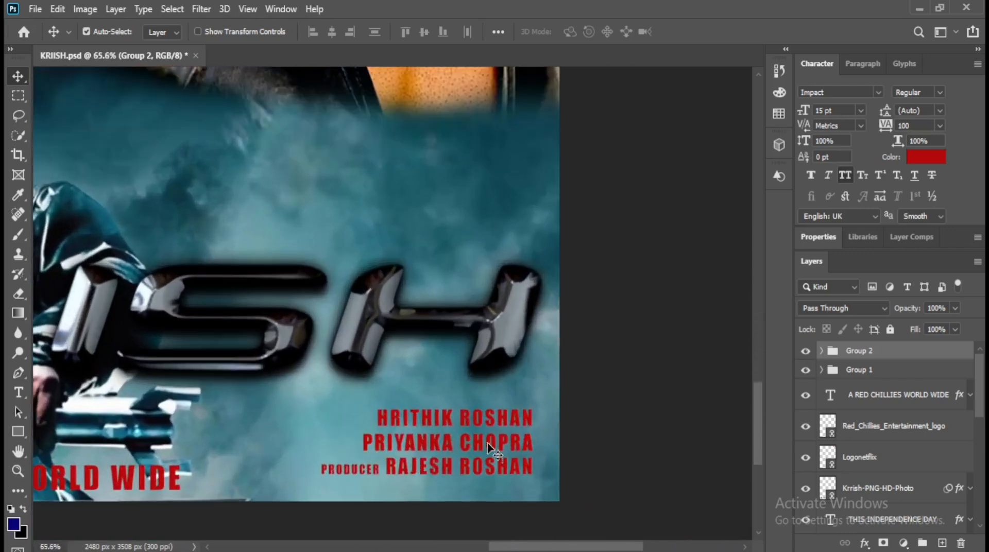
{"action": "key", "text": "ctrl+0"}
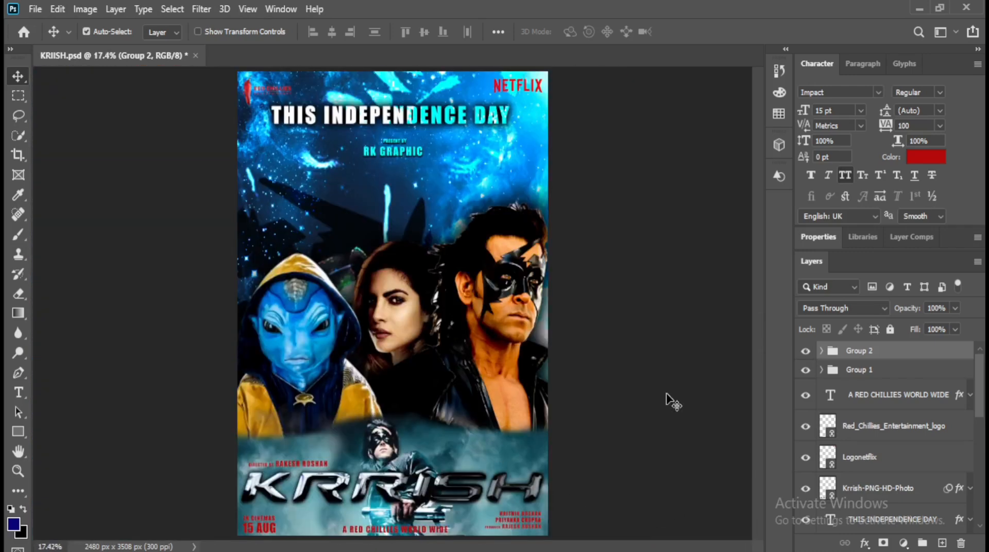